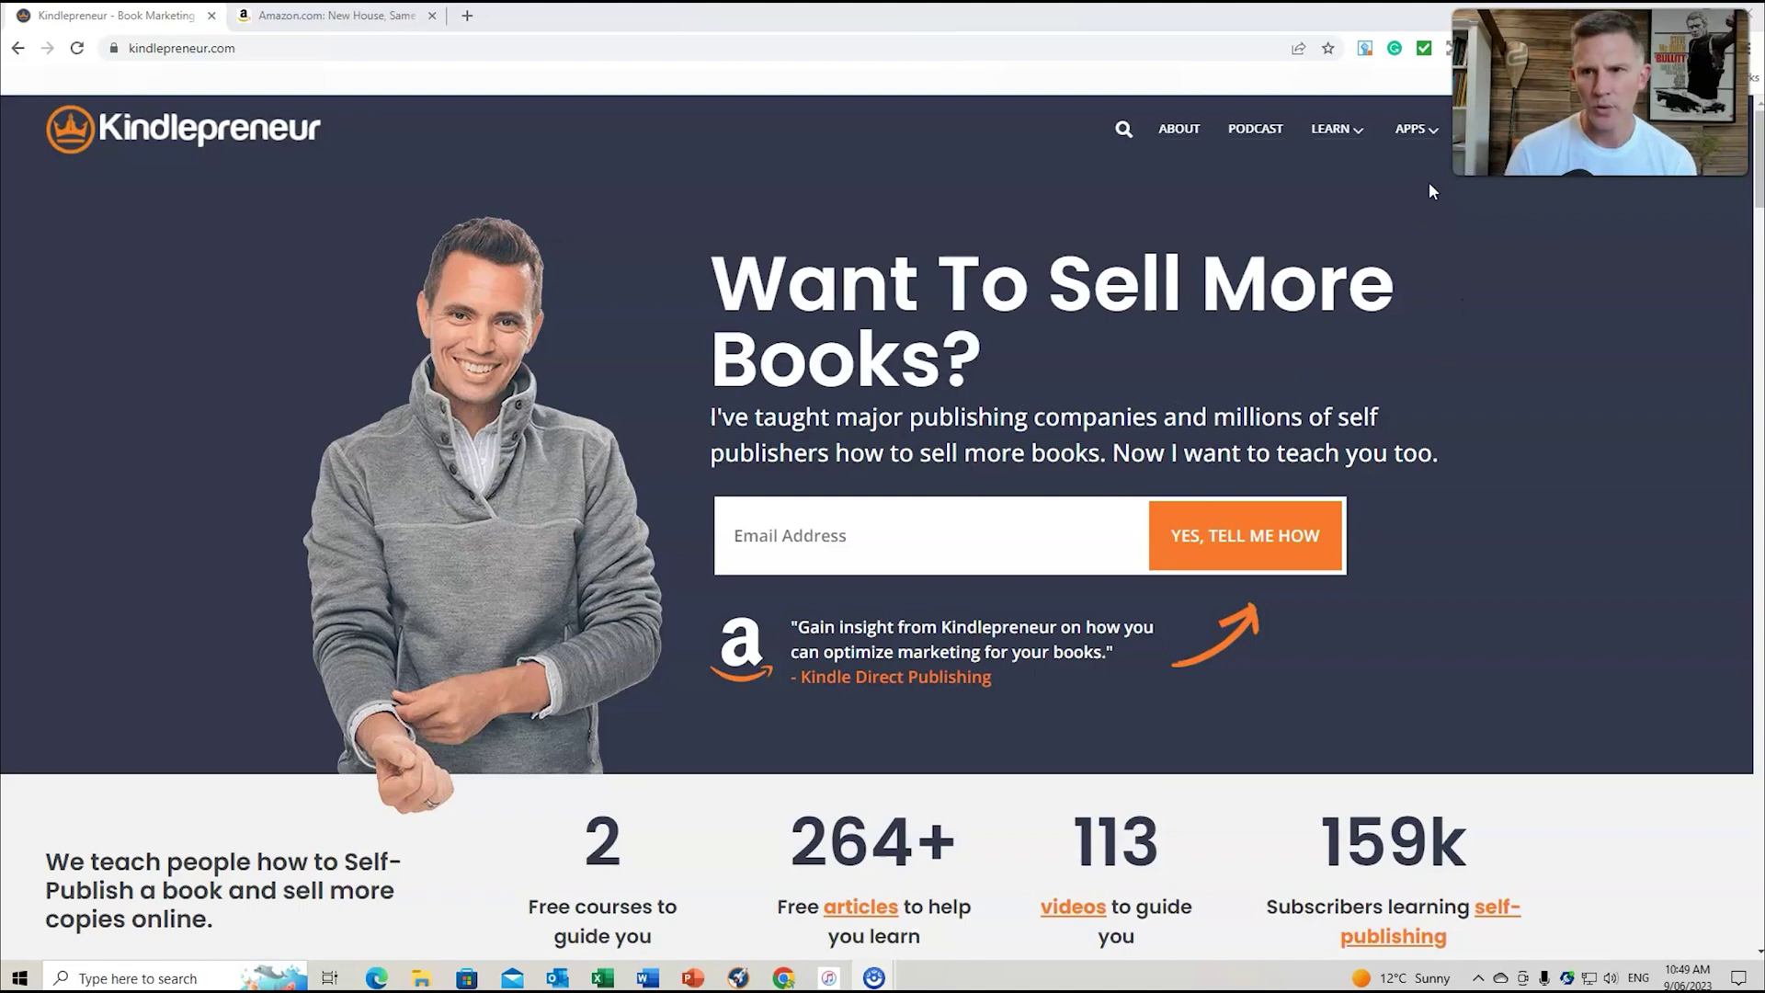
- Open Kindlepreneur's Book Description Generator and bring its description editor into view
{"action": "mouse_move", "coordinate": [1439, 137]}
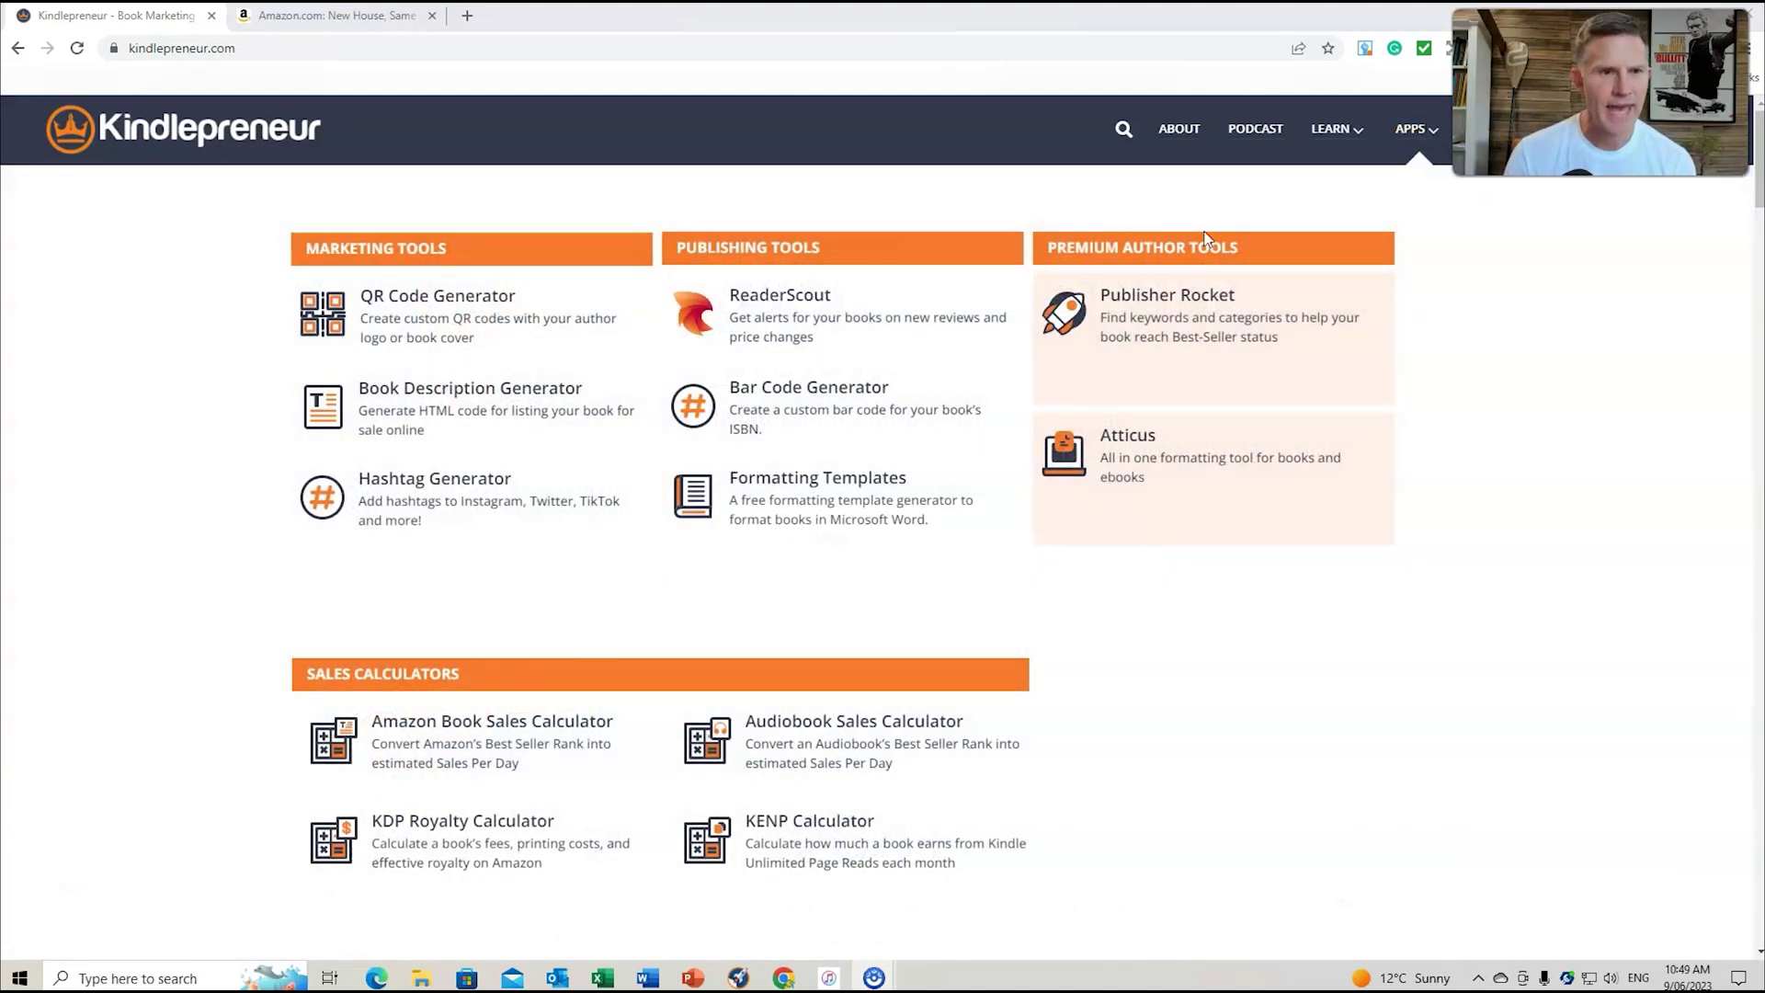
{"action": "left_click", "coordinate": [479, 406]}
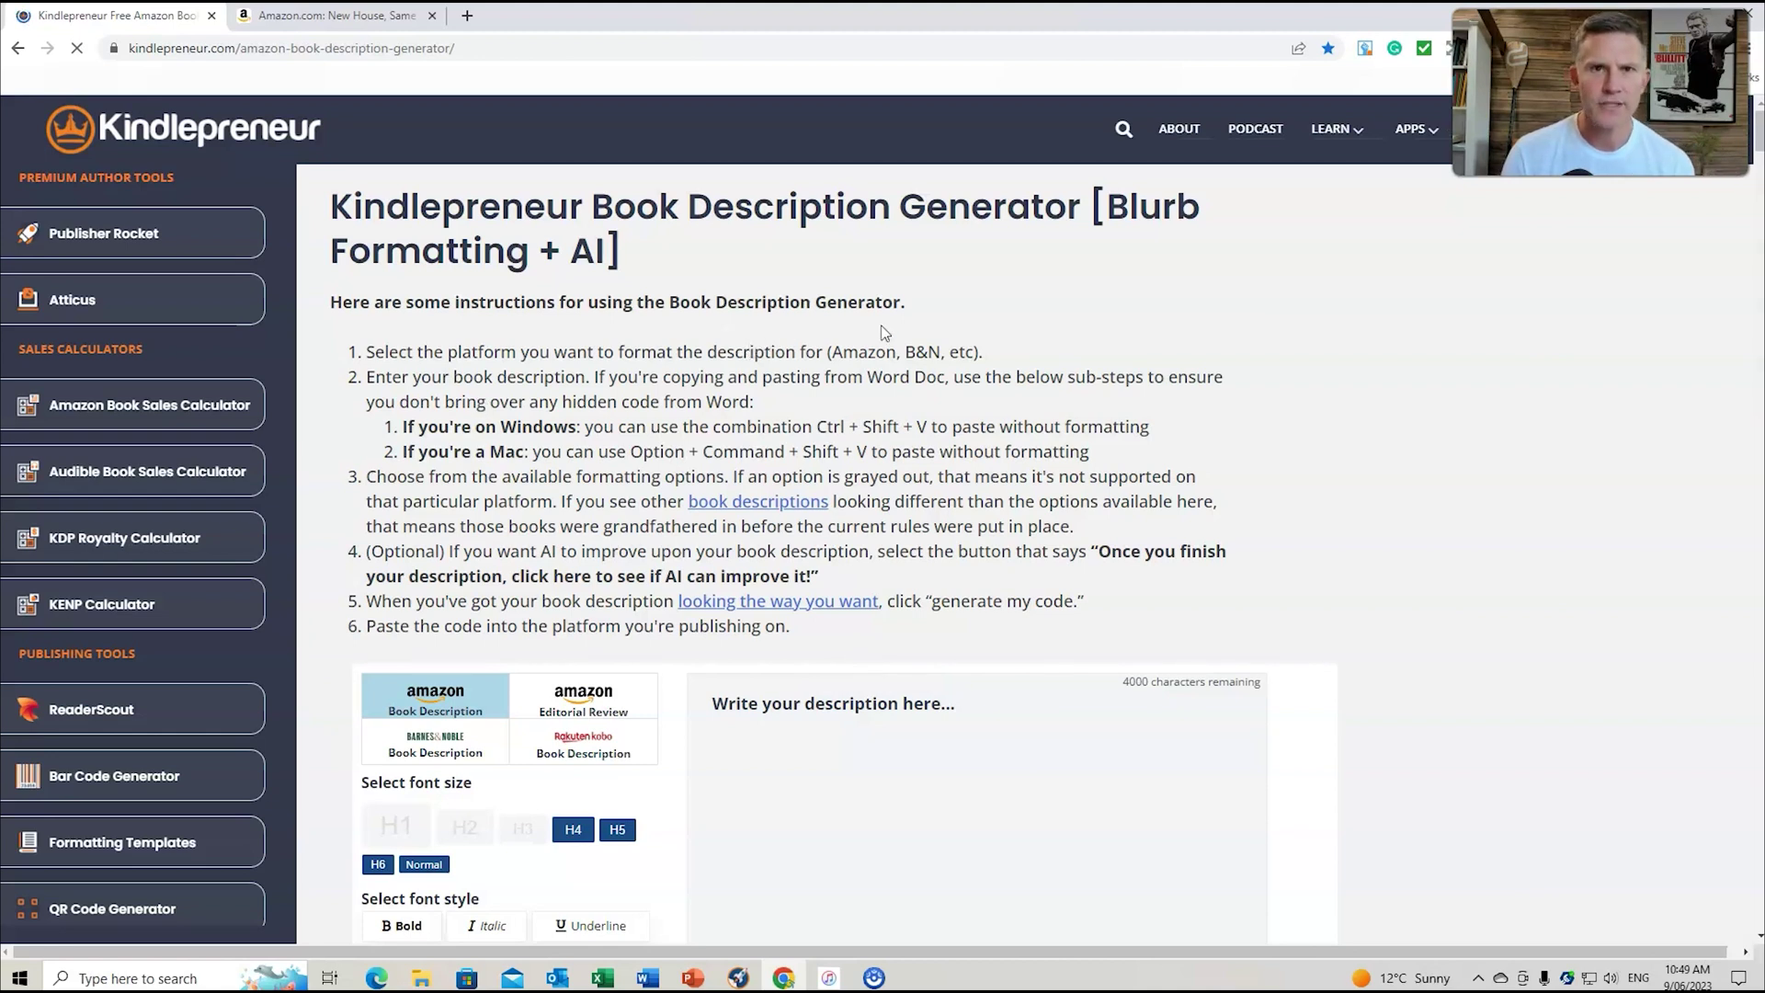
{"action": "scroll", "coordinate": [1025, 318], "scroll_direction": "down", "scroll_amount": 1}
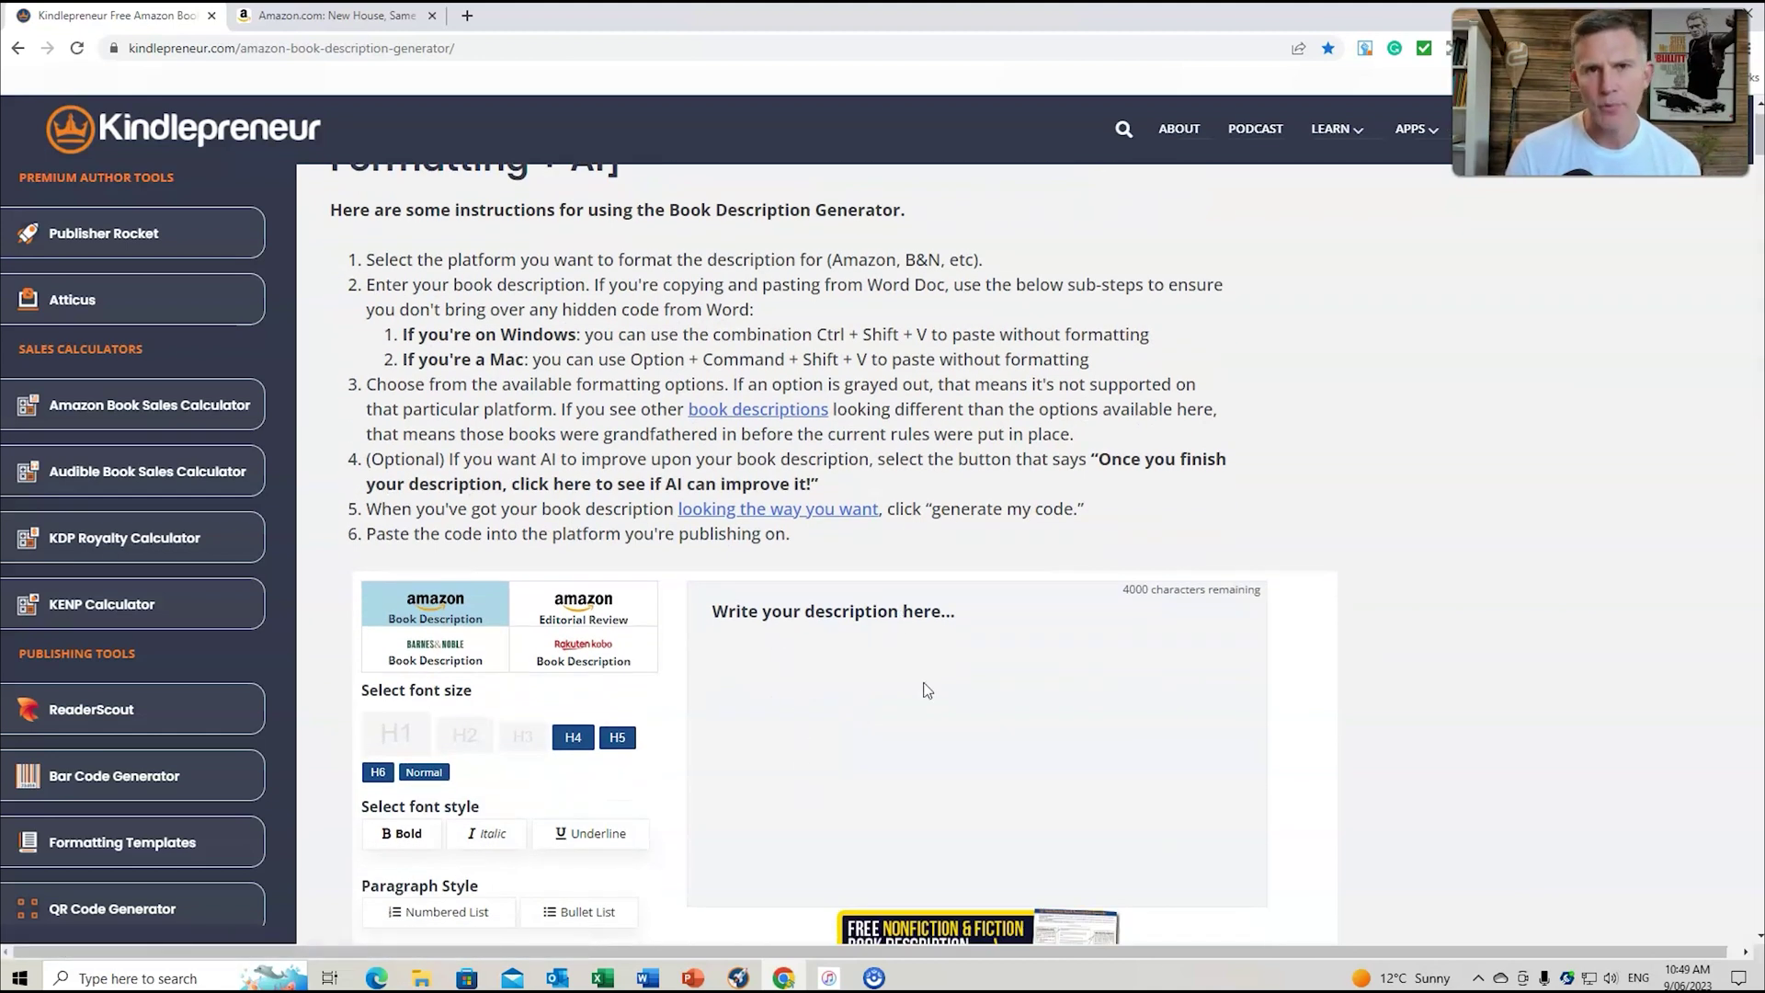
{"action": "scroll", "coordinate": [1084, 664], "scroll_direction": "down", "scroll_amount": 1}
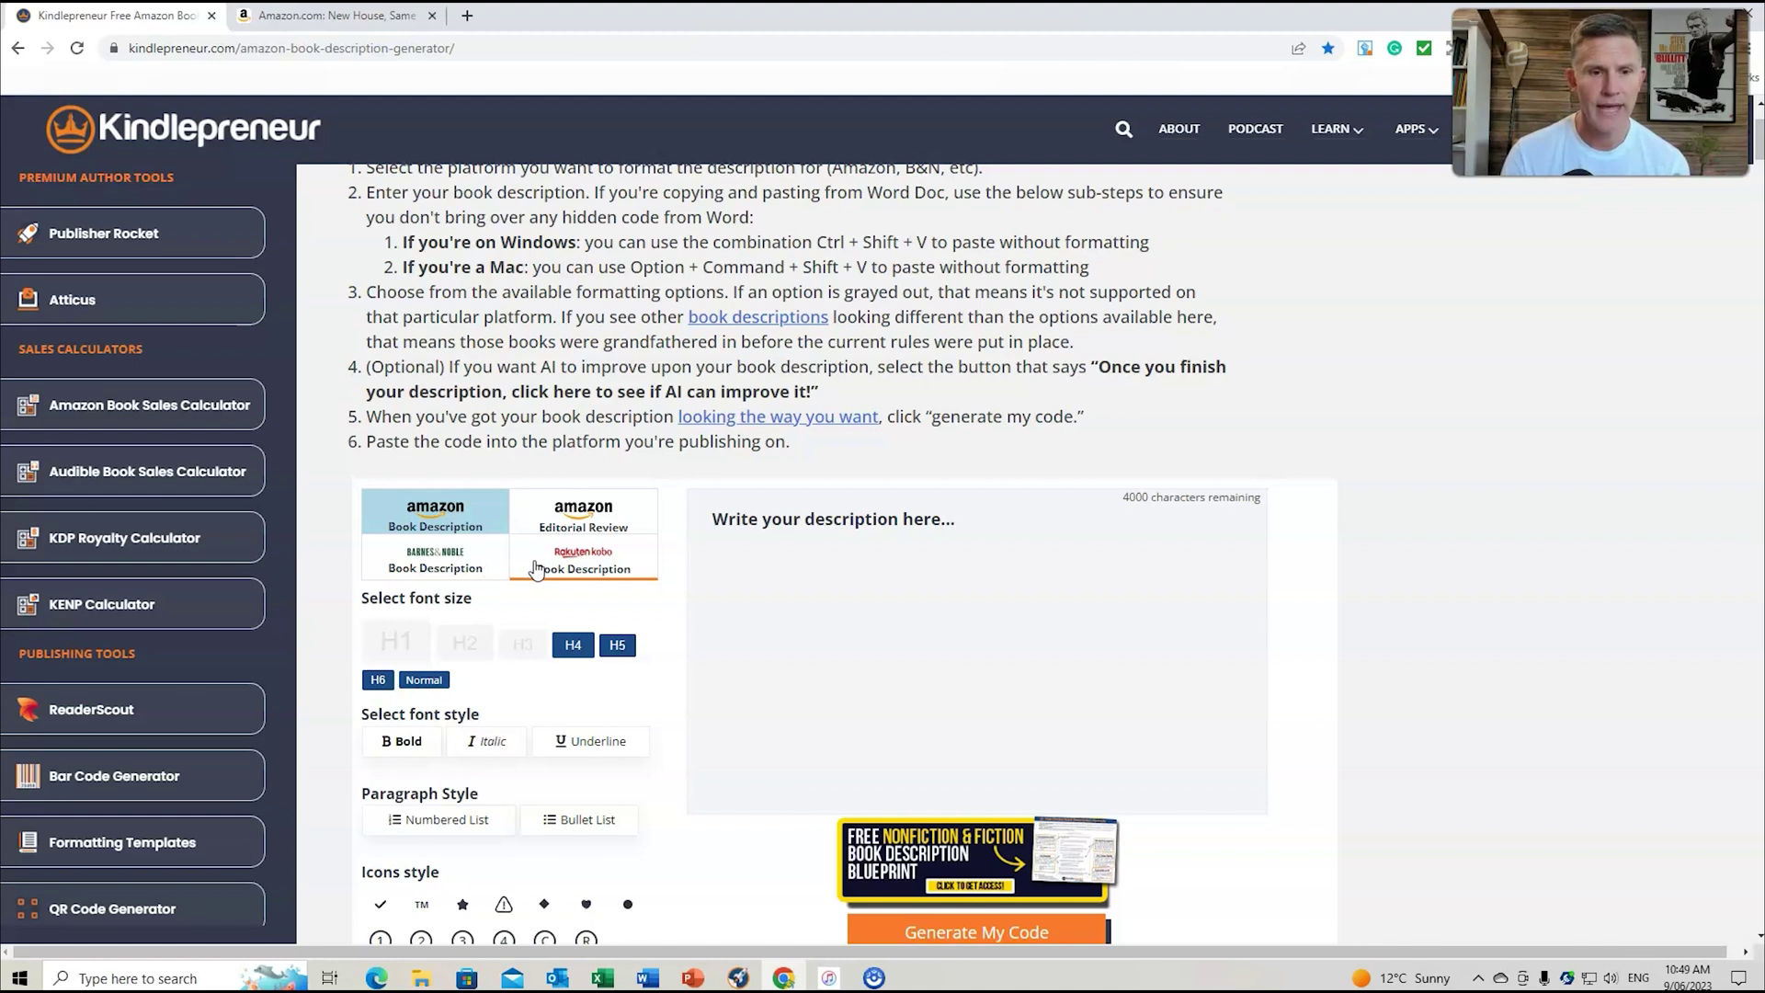
{"action": "scroll", "coordinate": [1553, 608], "scroll_direction": "down", "scroll_amount": 1}
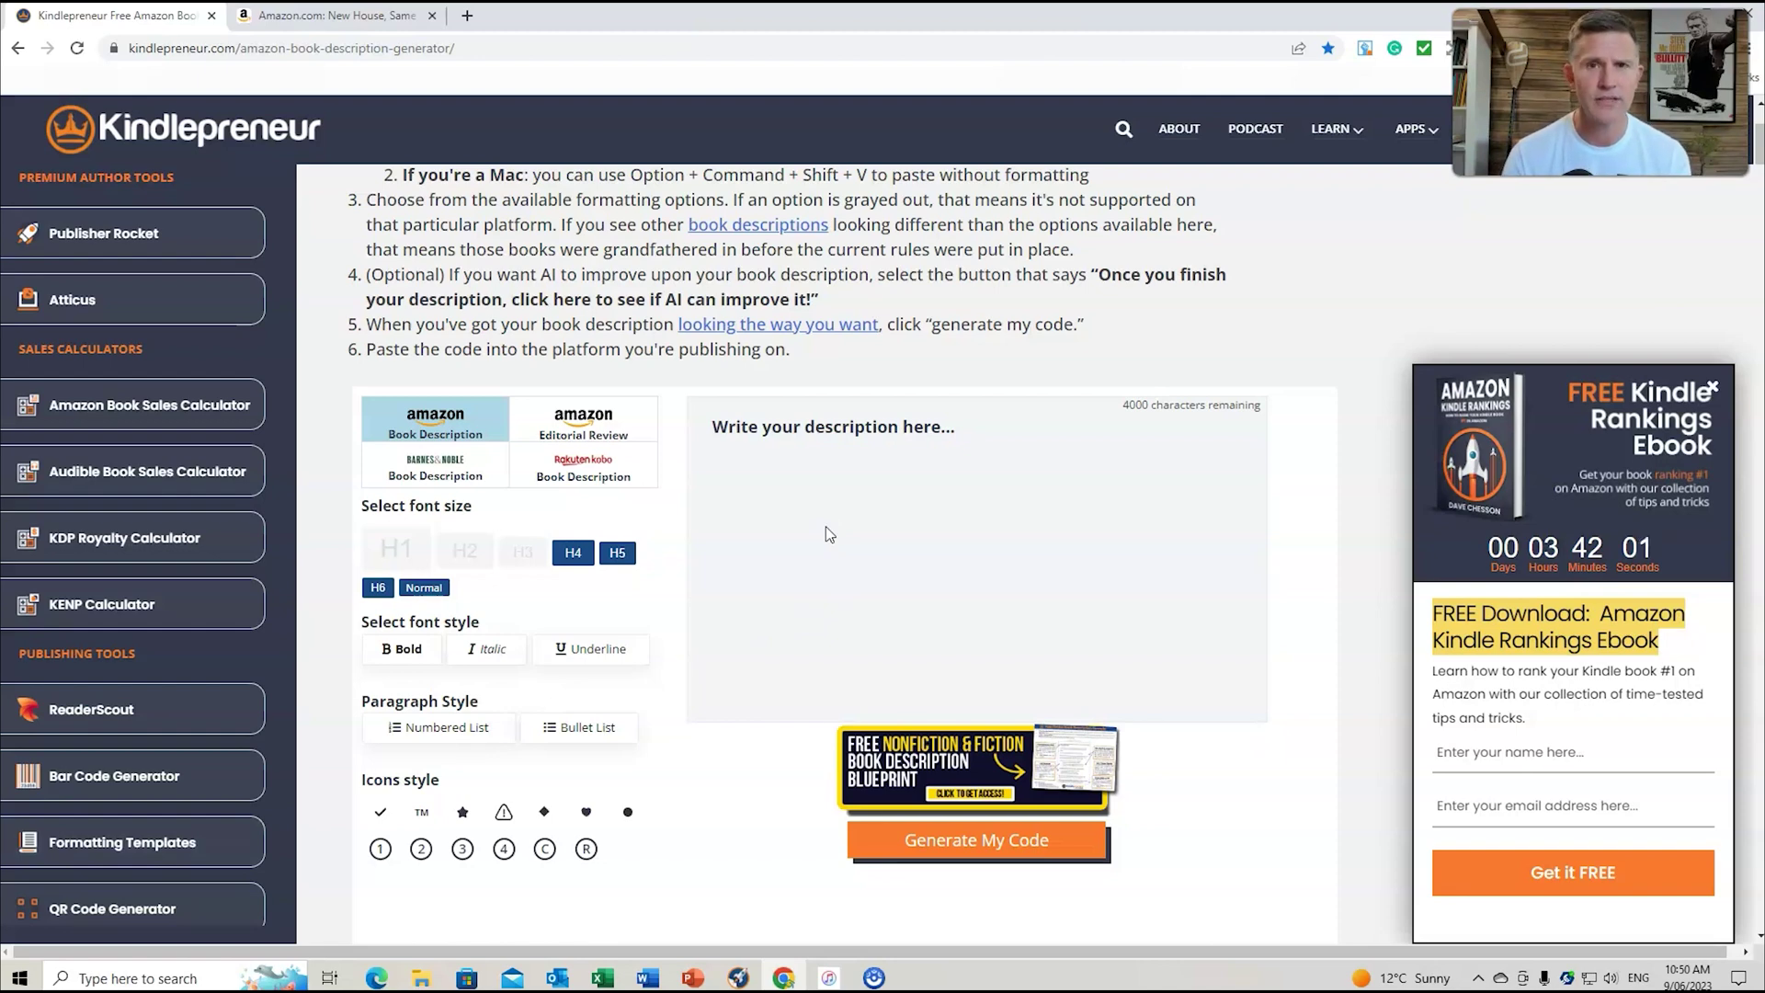
- Copy the full book description from the Amazon listing of New House, Same Underwear
{"action": "left_click", "coordinate": [340, 16]}
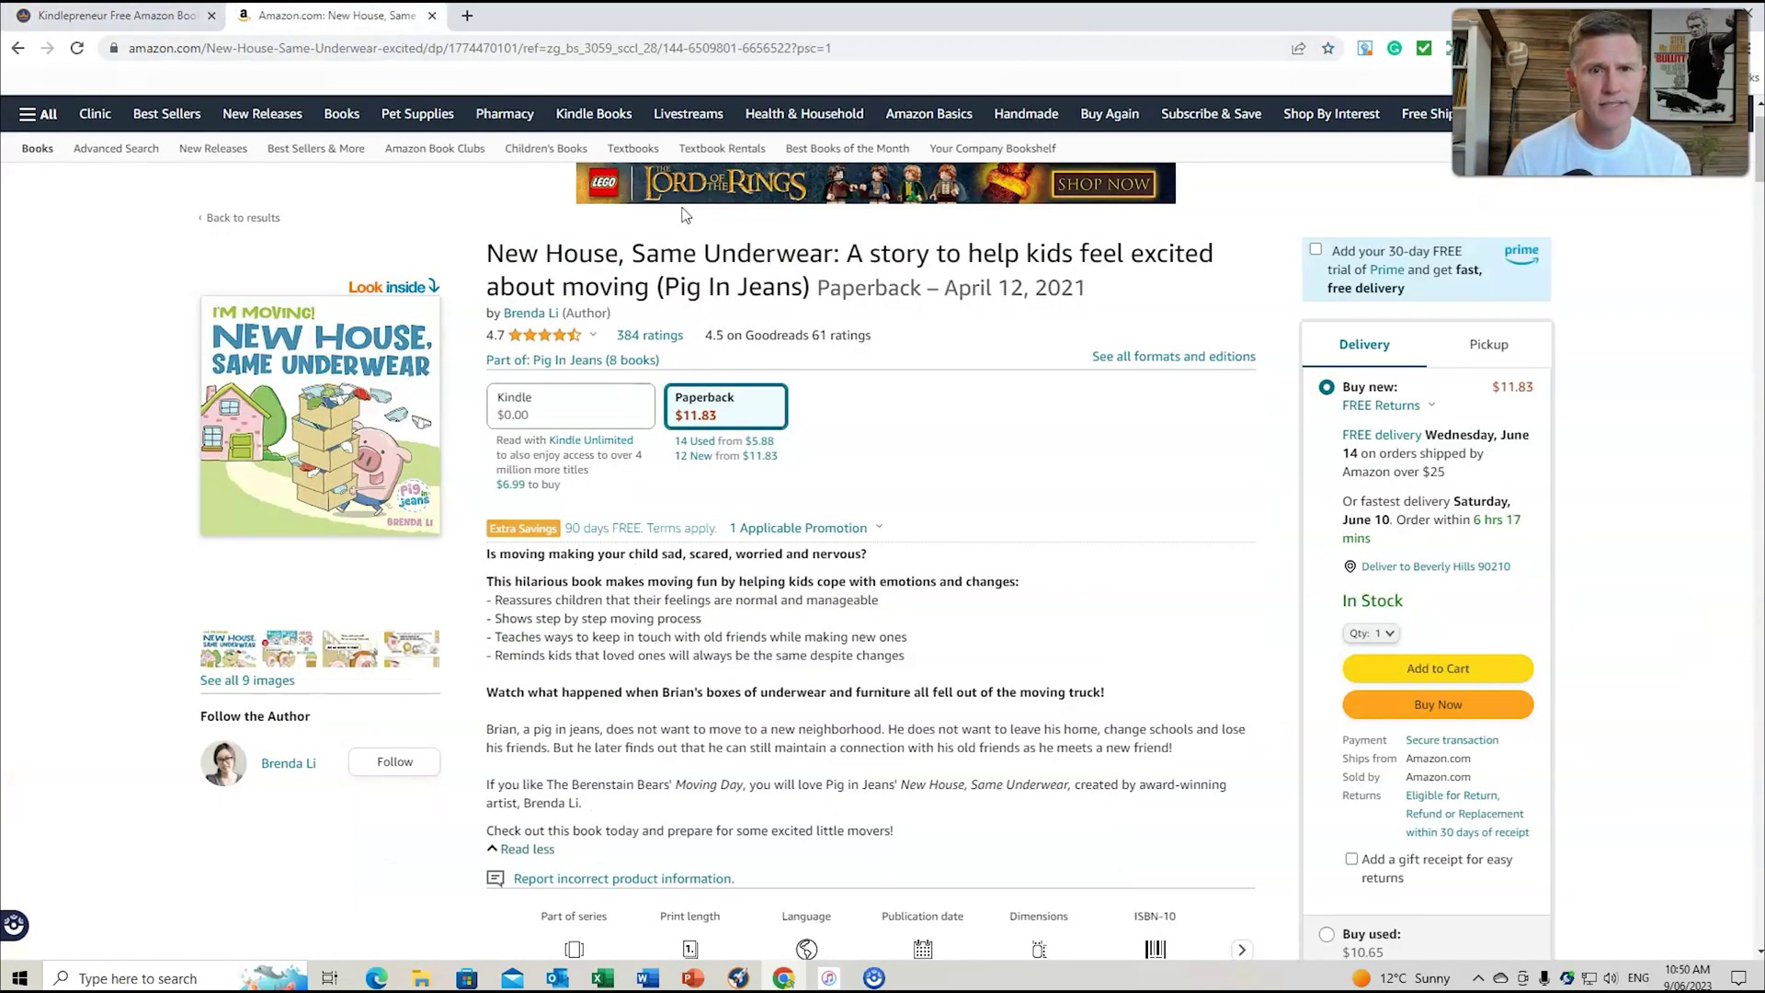
{"action": "scroll", "coordinate": [1088, 457], "scroll_direction": "down", "scroll_amount": 1}
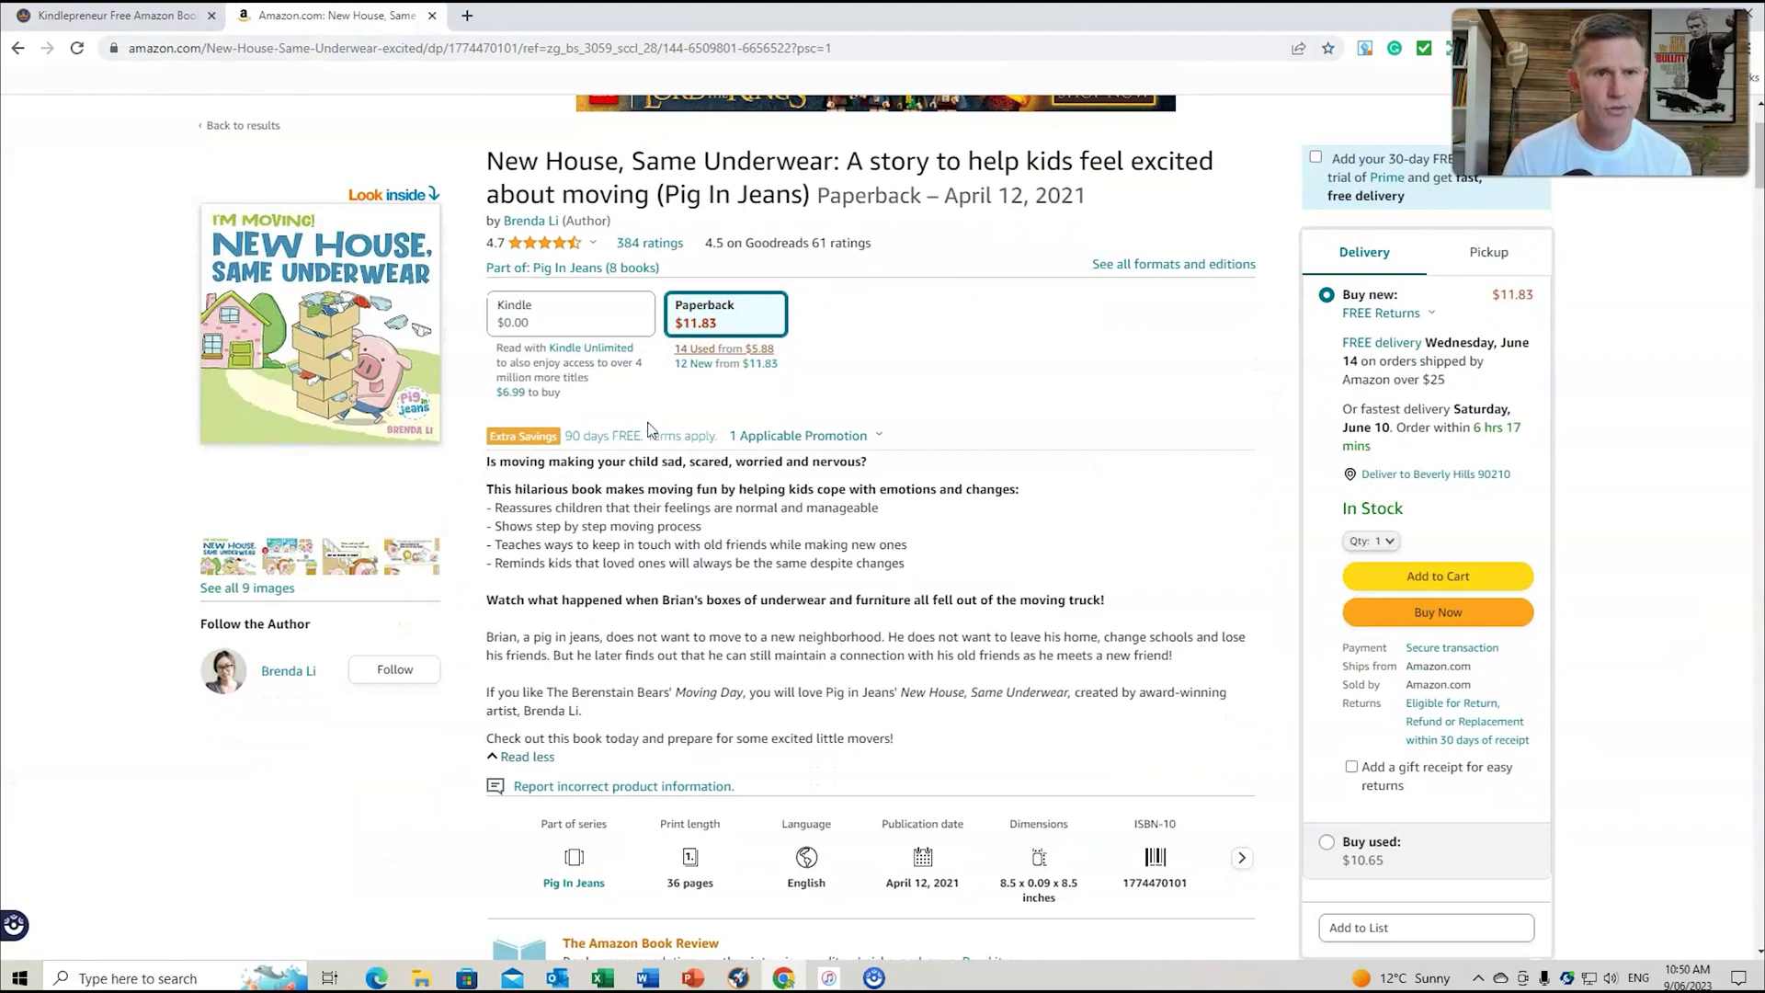
{"action": "left_click_drag", "start_coordinate": [488, 462], "coordinate": [905, 736]}
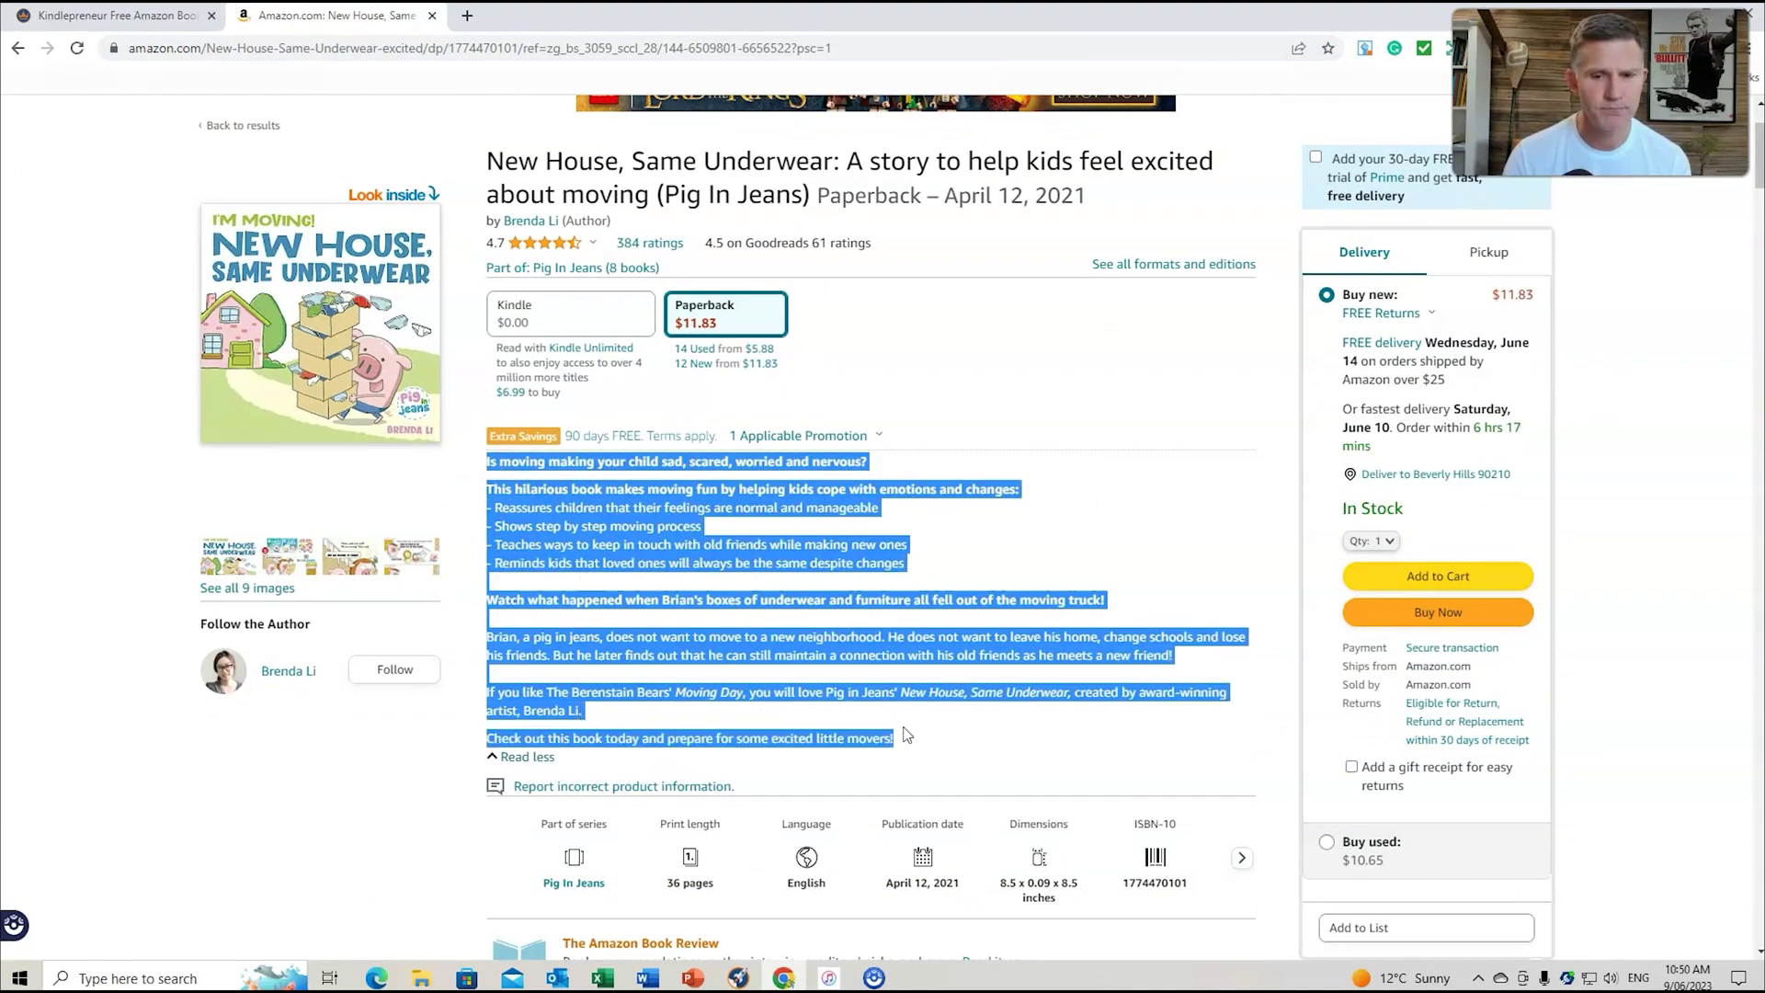
{"action": "right_click", "coordinate": [701, 579]}
{"action": "left_click", "coordinate": [769, 592]}
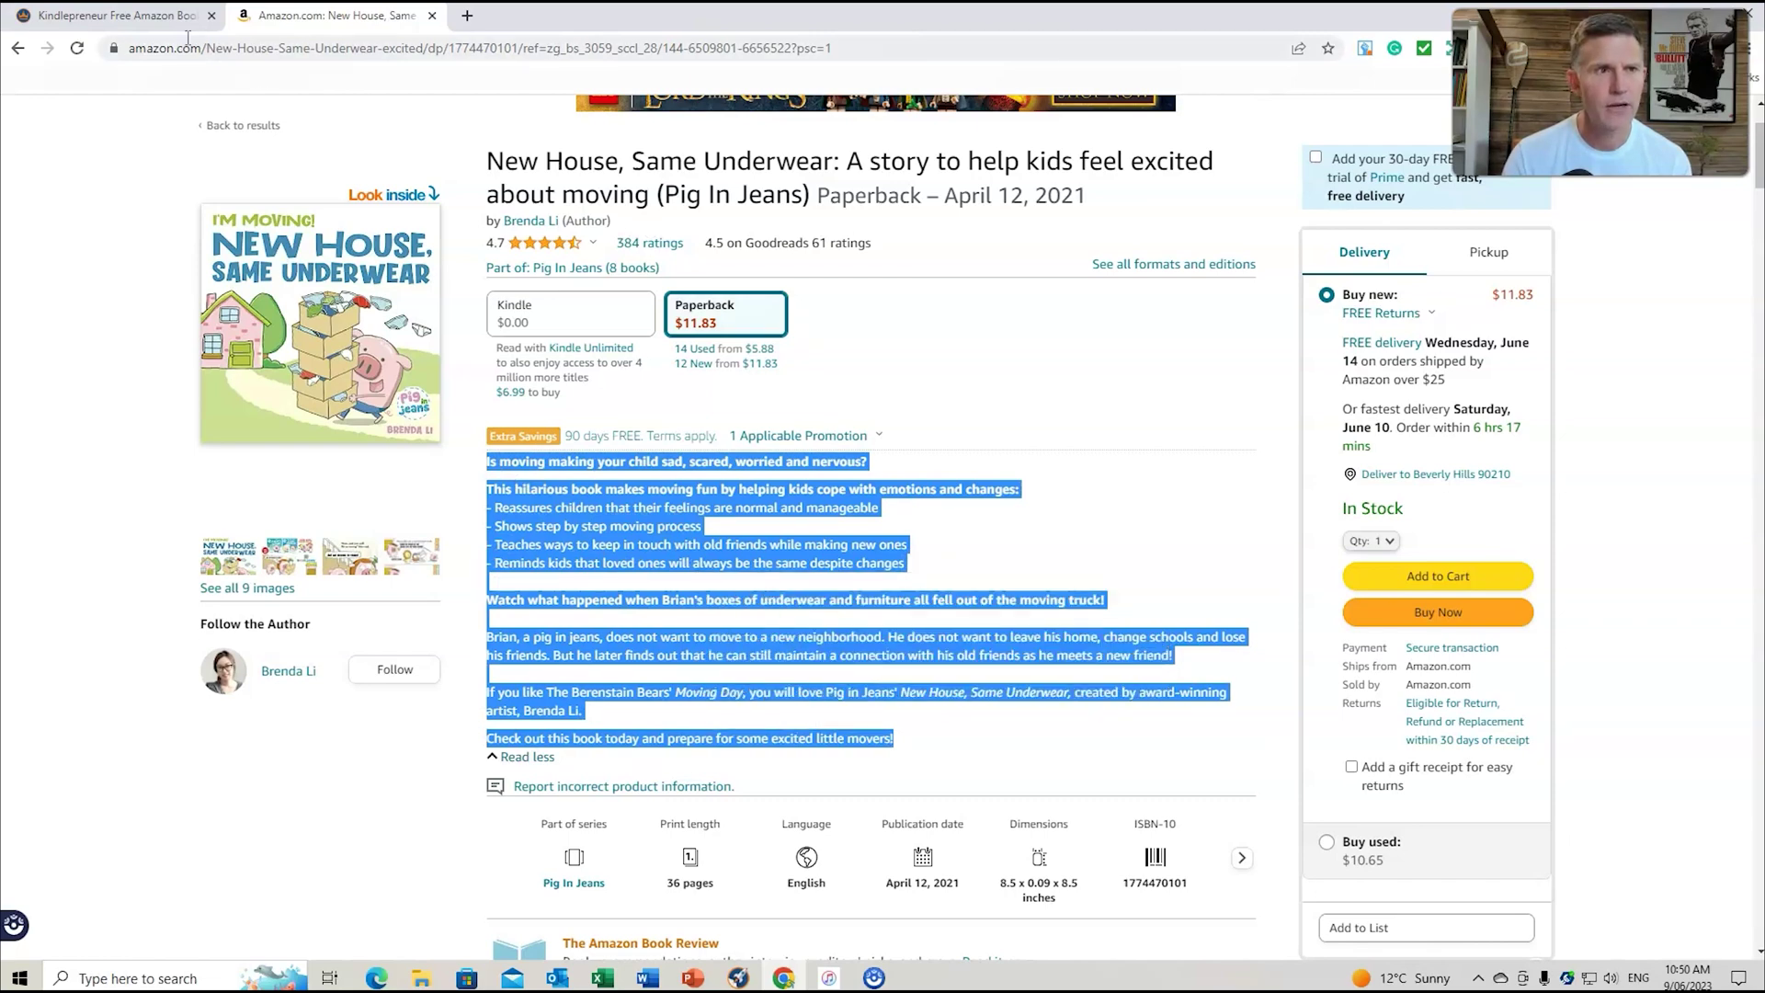
- Paste the copied description into the generator's Amazon Book Description editor and accept the removal of pre-formatted information
{"action": "left_click", "coordinate": [166, 18]}
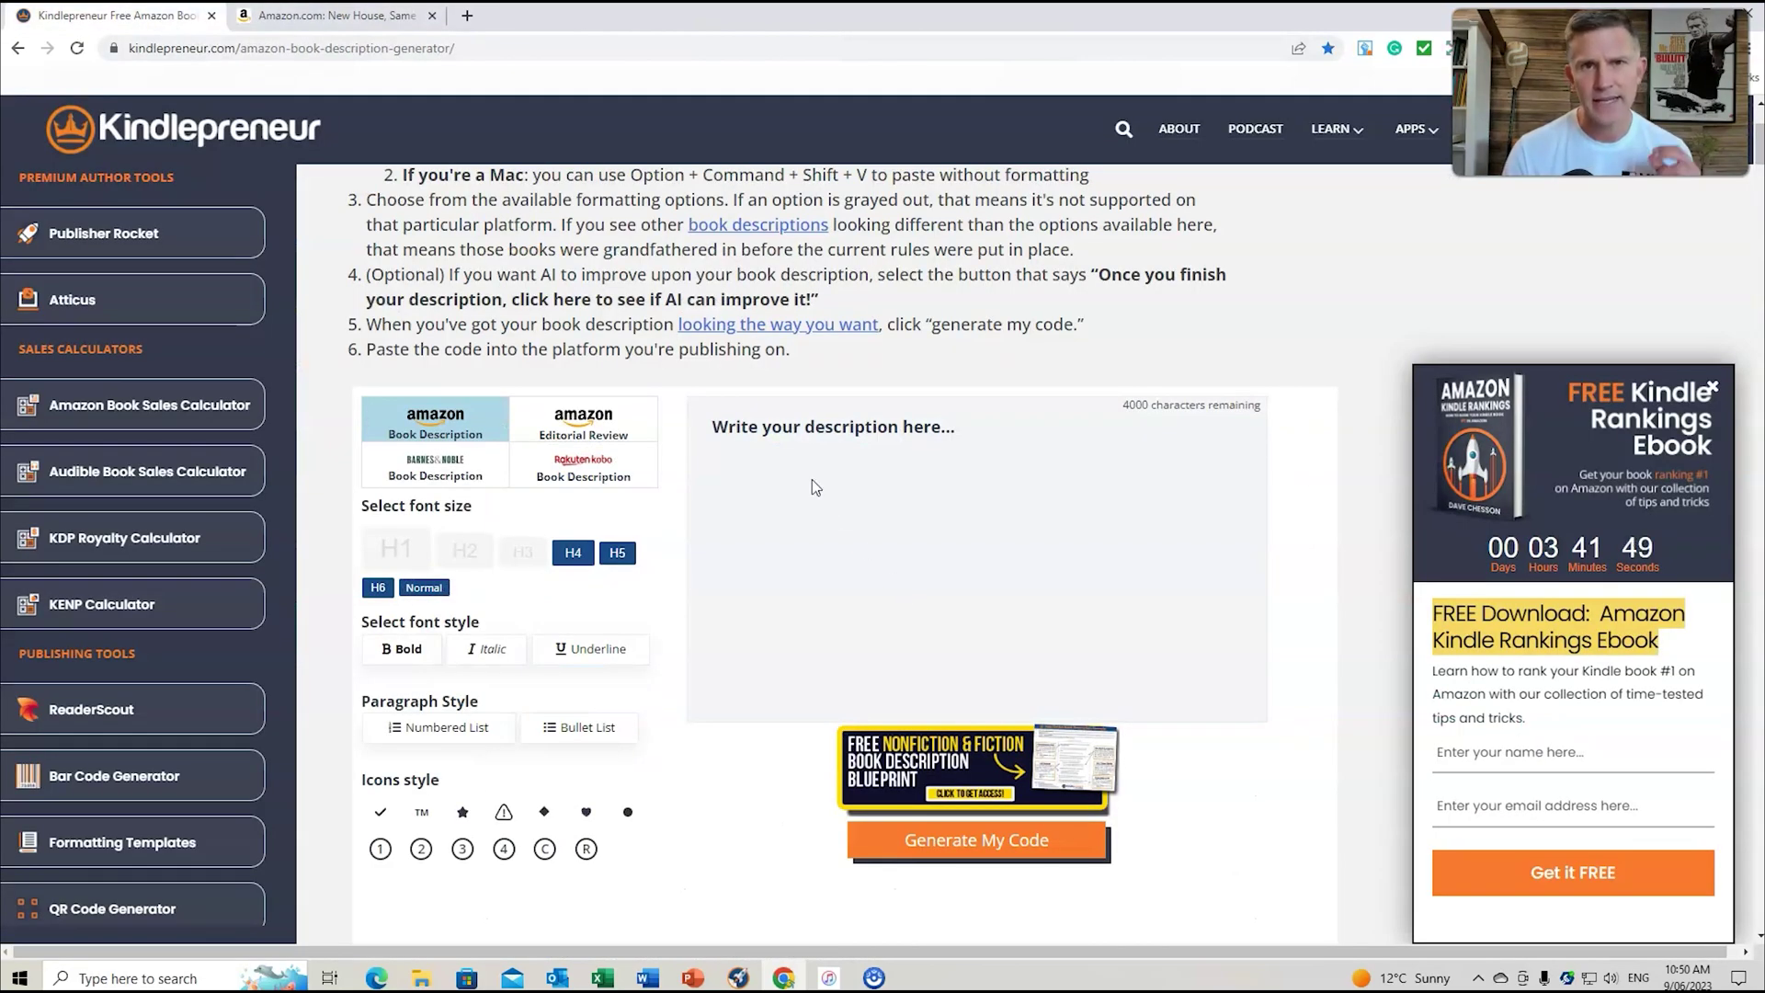
{"action": "left_click", "coordinate": [756, 439]}
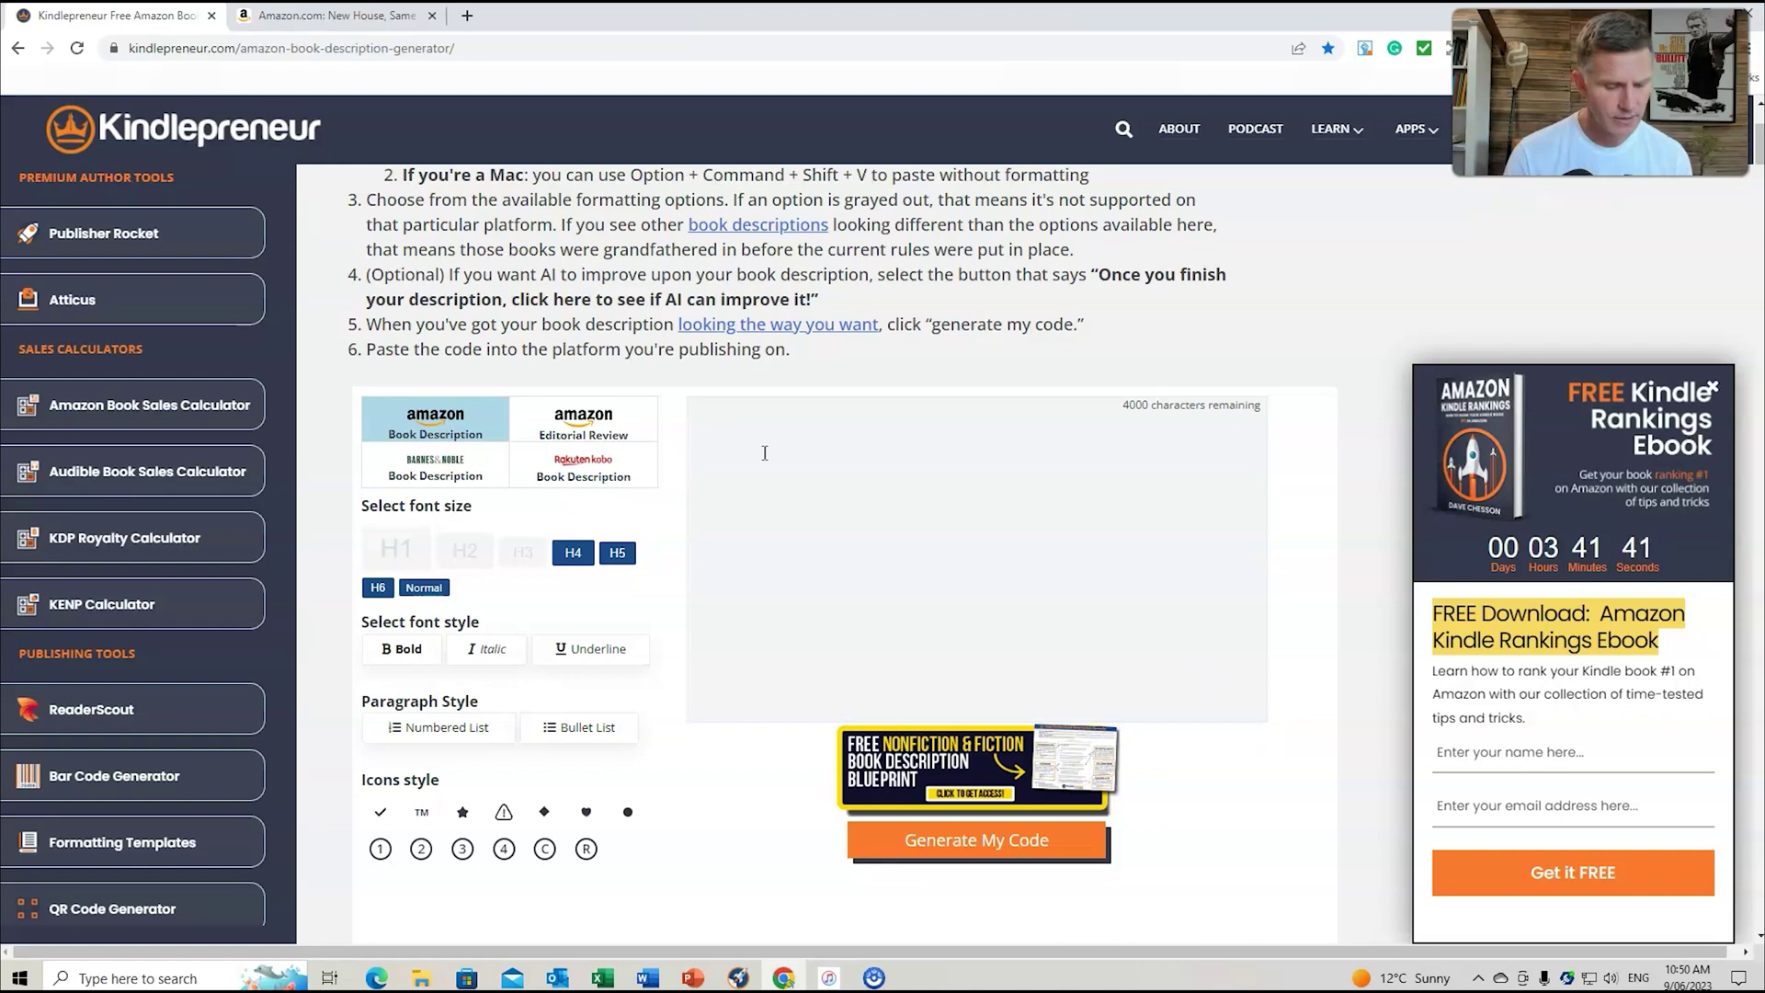
{"action": "key", "text": "ctrl+v"}
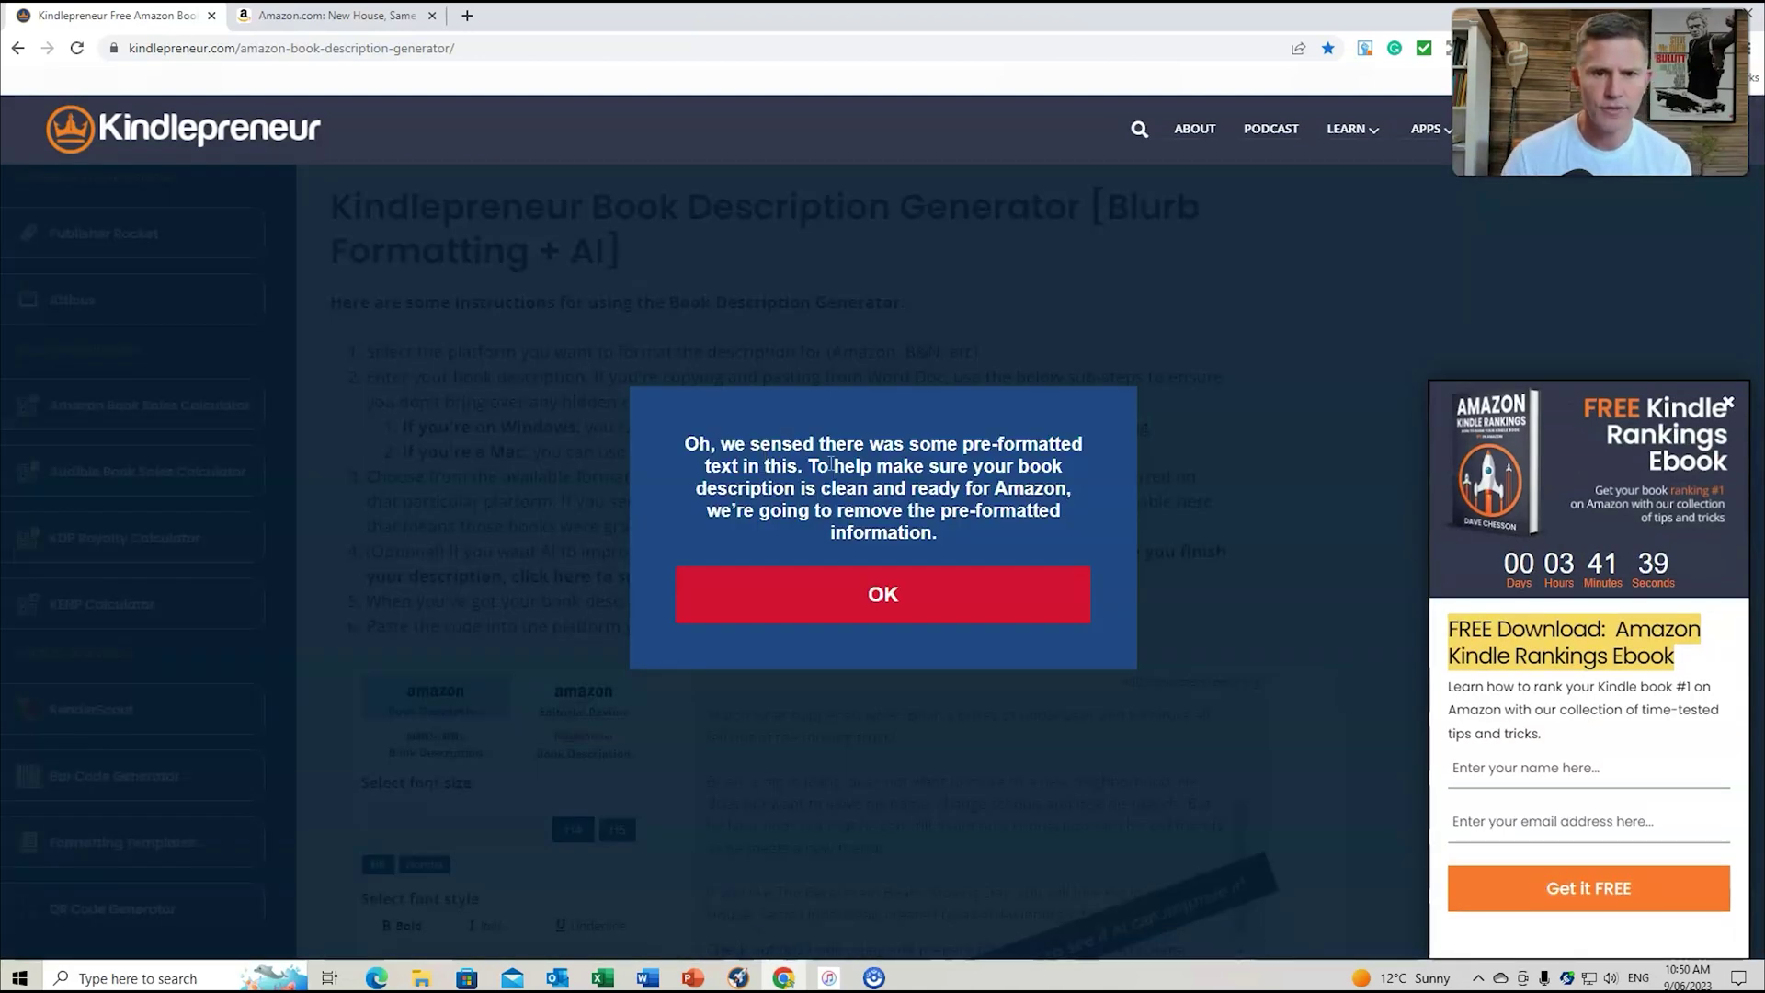
{"action": "left_click", "coordinate": [899, 595]}
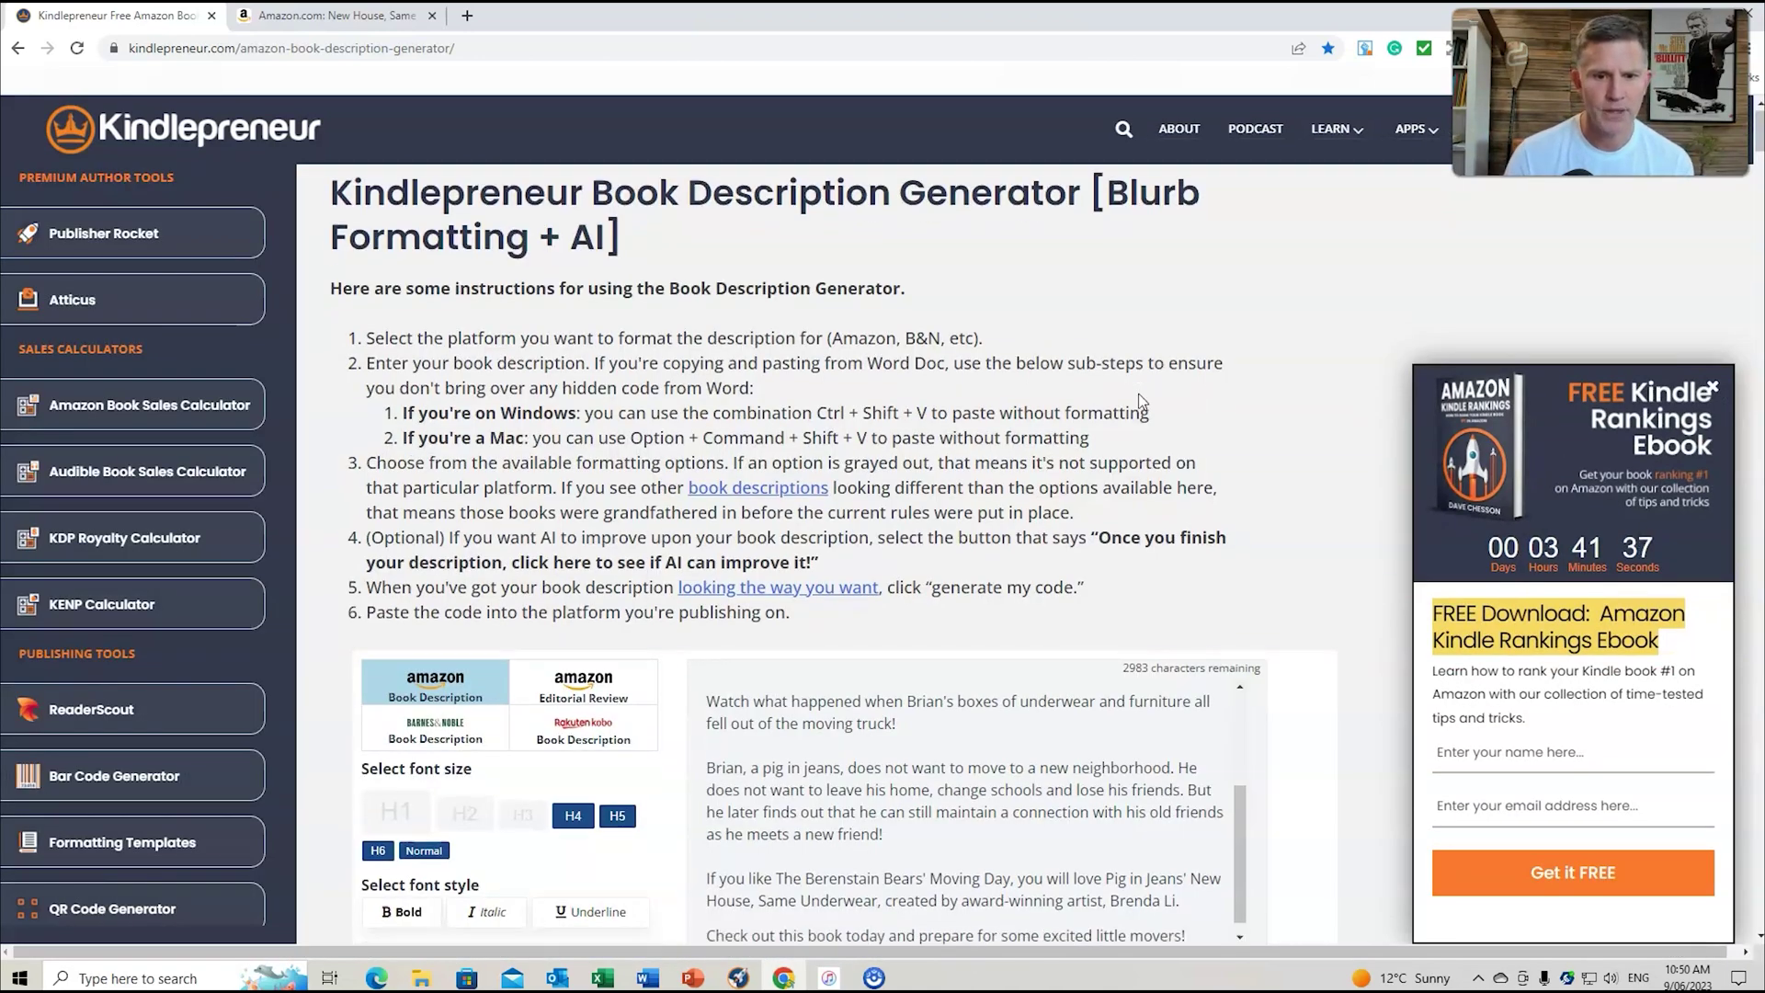
- Have AI improve the pasted description, with the book categorised as Fiction
{"action": "scroll", "coordinate": [1094, 550], "scroll_direction": "down", "scroll_amount": 3}
{"action": "scroll", "coordinate": [1101, 482], "scroll_direction": "down", "scroll_amount": 1}
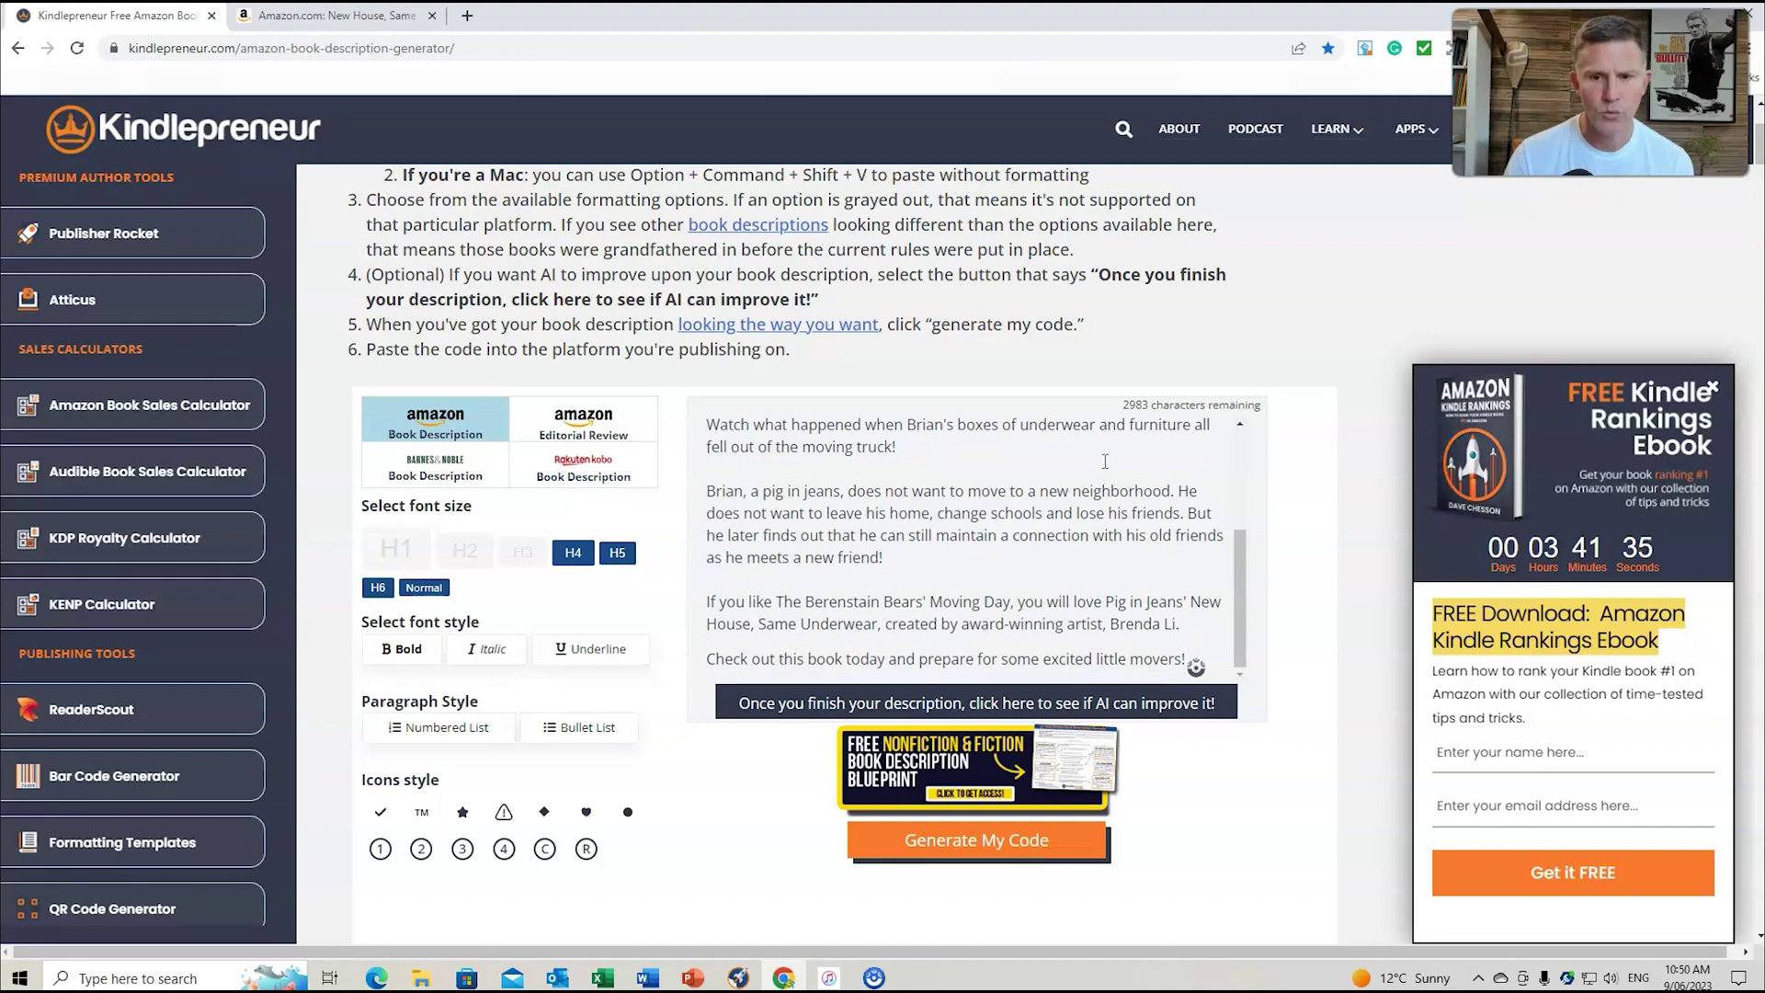
{"action": "left_click", "coordinate": [848, 705]}
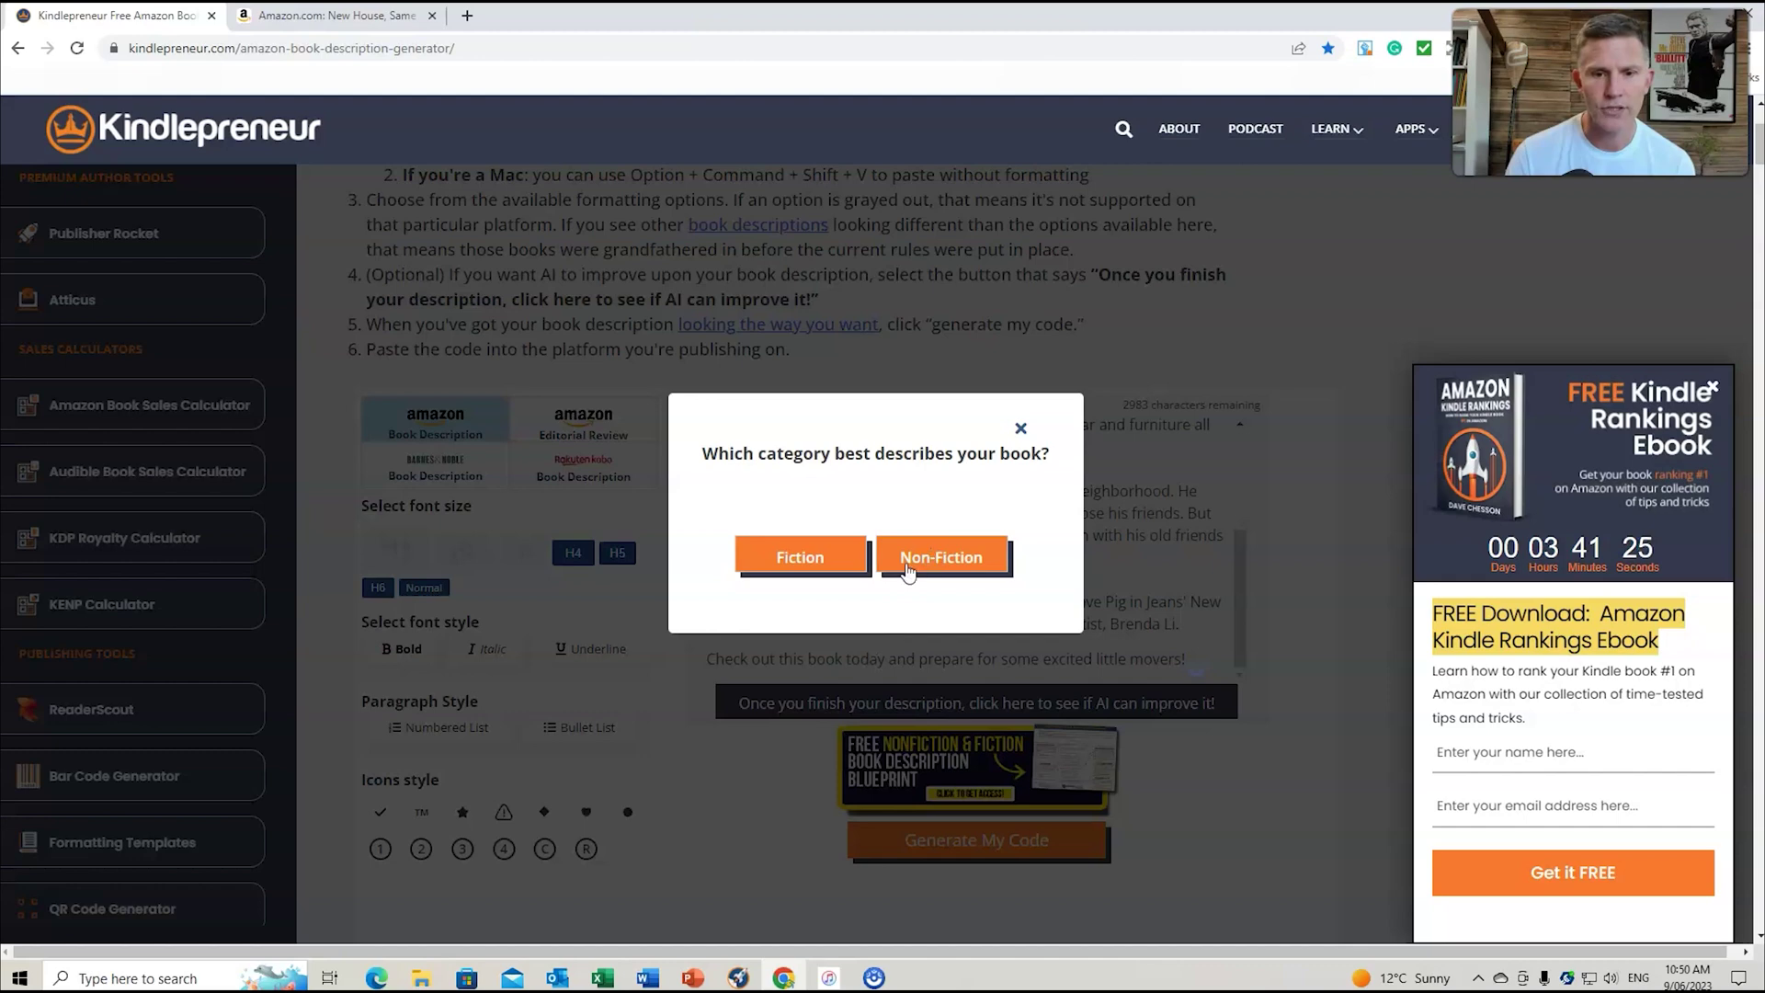
{"action": "left_click", "coordinate": [801, 559]}
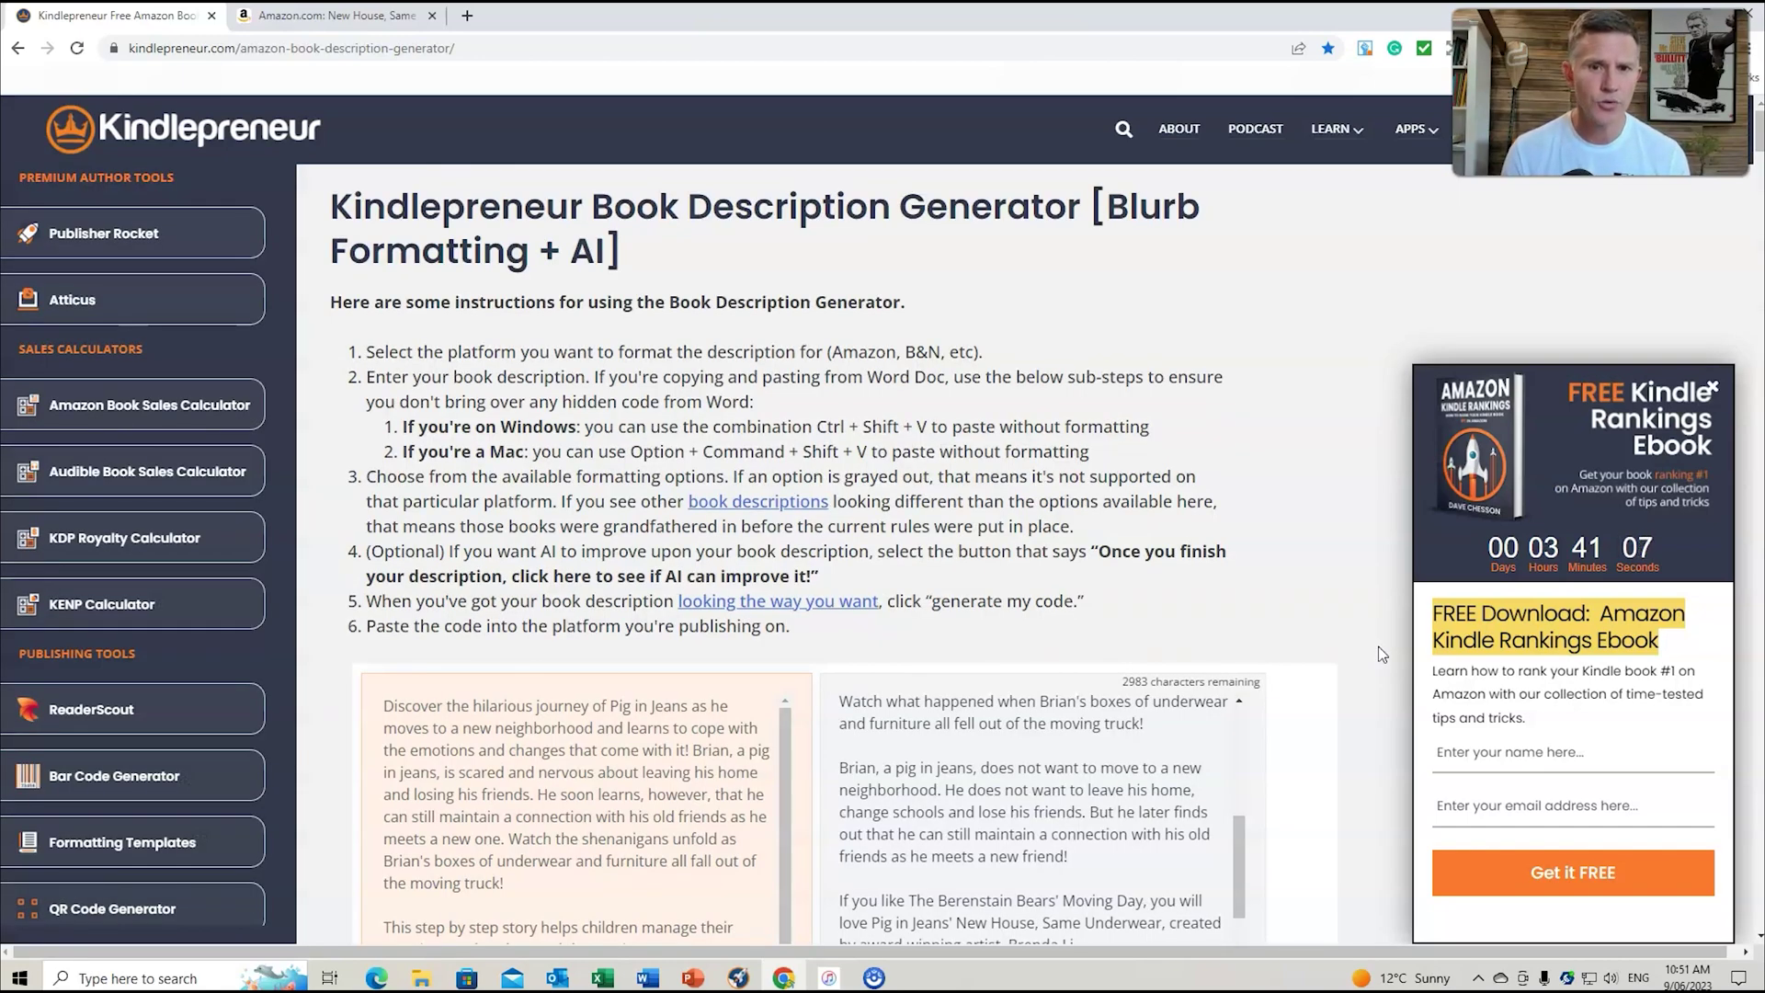
{"action": "scroll", "coordinate": [1160, 561], "scroll_direction": "down", "scroll_amount": 2}
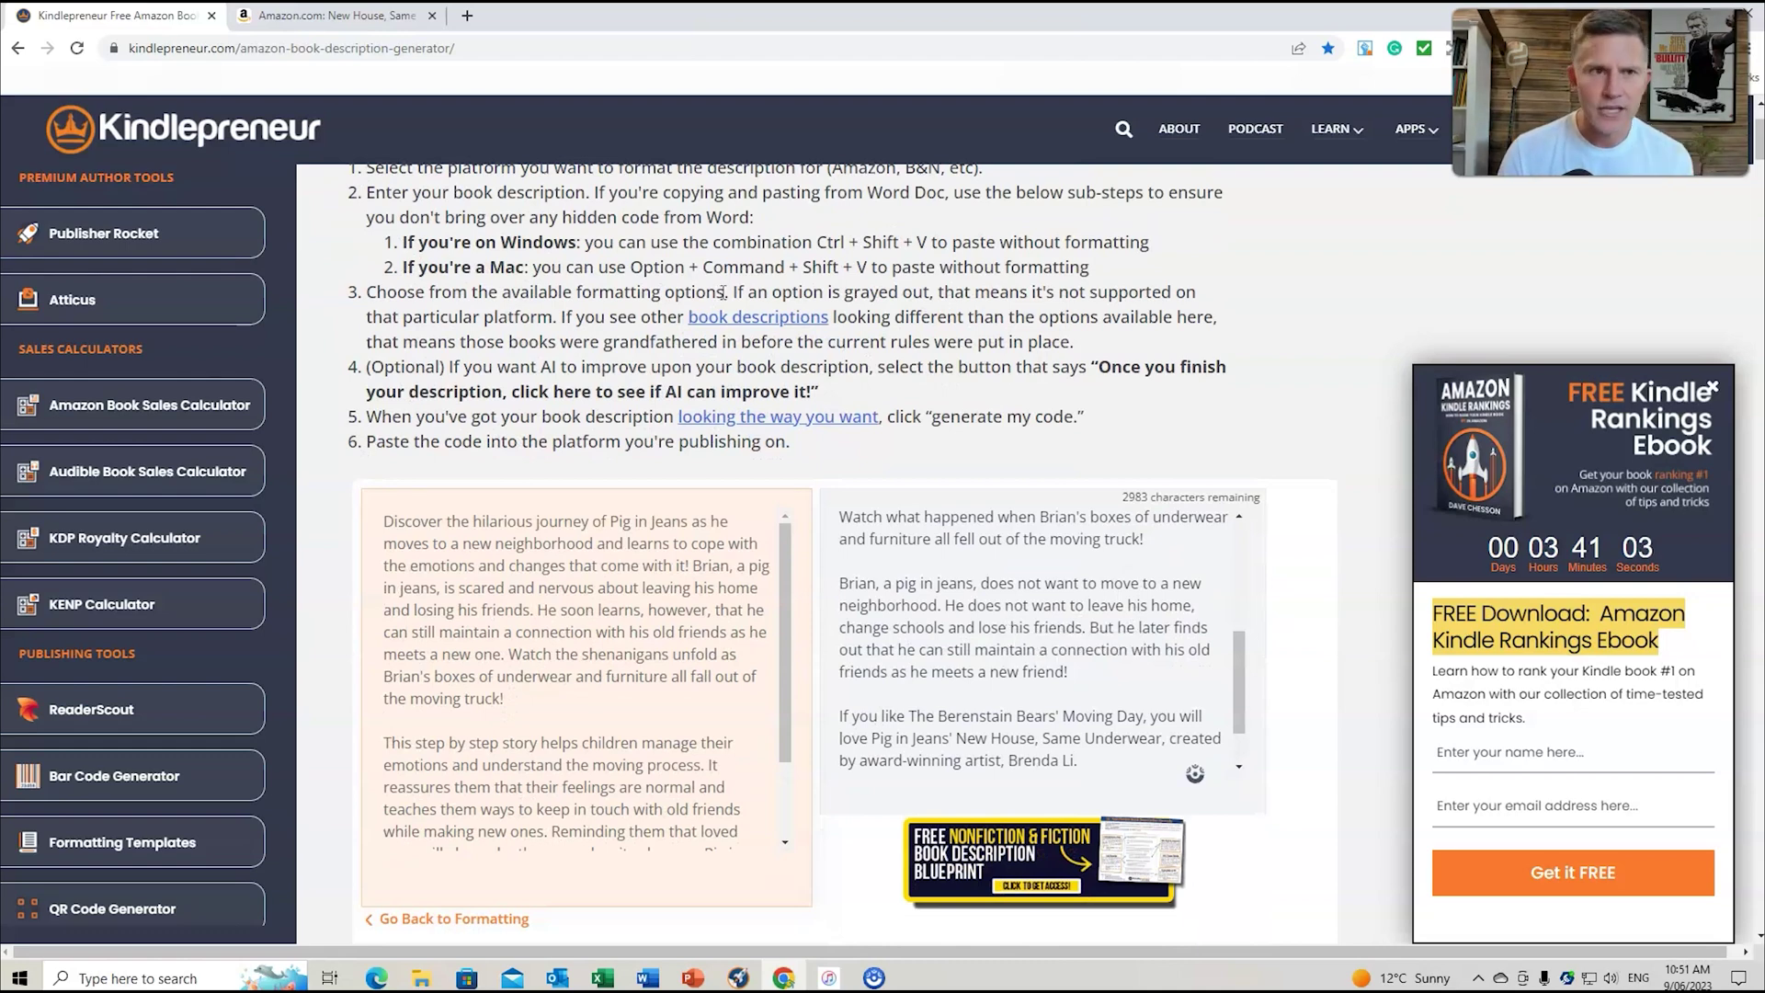
- Examine the book's Amazon listing and compare the AI-written blurb with the original description in the generator
{"action": "left_click", "coordinate": [331, 15]}
{"action": "left_click", "coordinate": [1095, 399]}
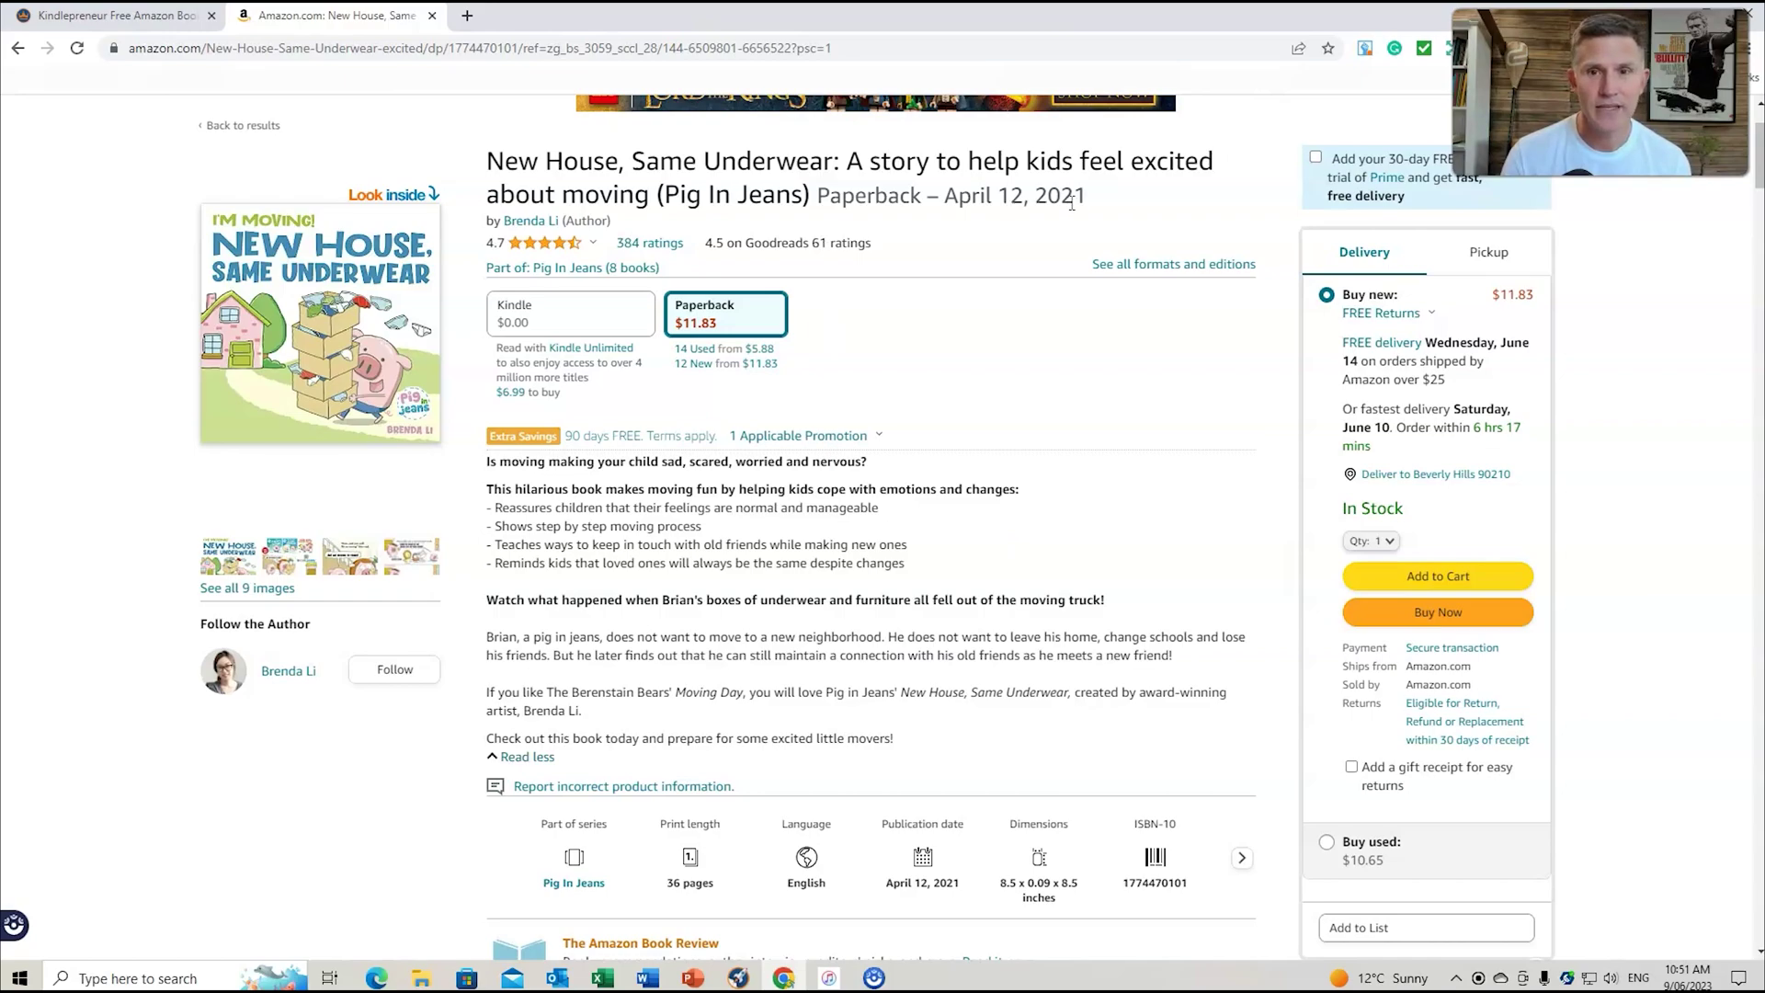
{"action": "scroll", "coordinate": [965, 515], "scroll_direction": "down", "scroll_amount": 15}
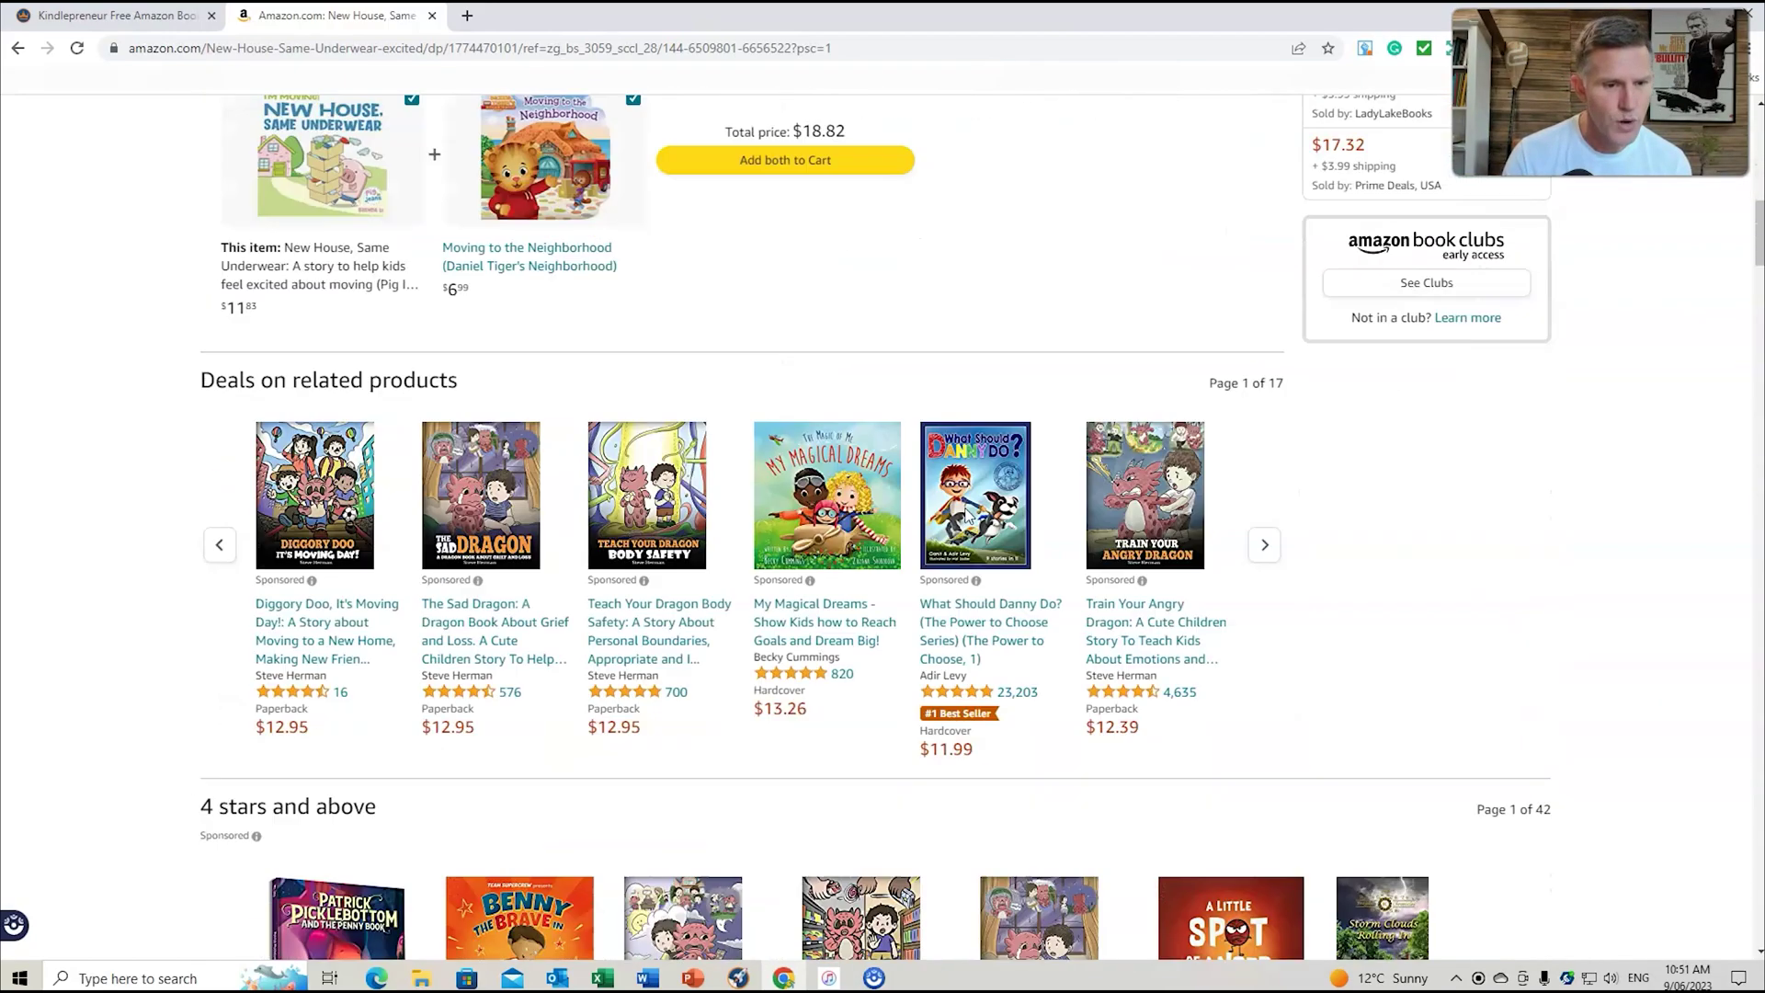
{"action": "scroll", "coordinate": [965, 515], "scroll_direction": "down", "scroll_amount": 15}
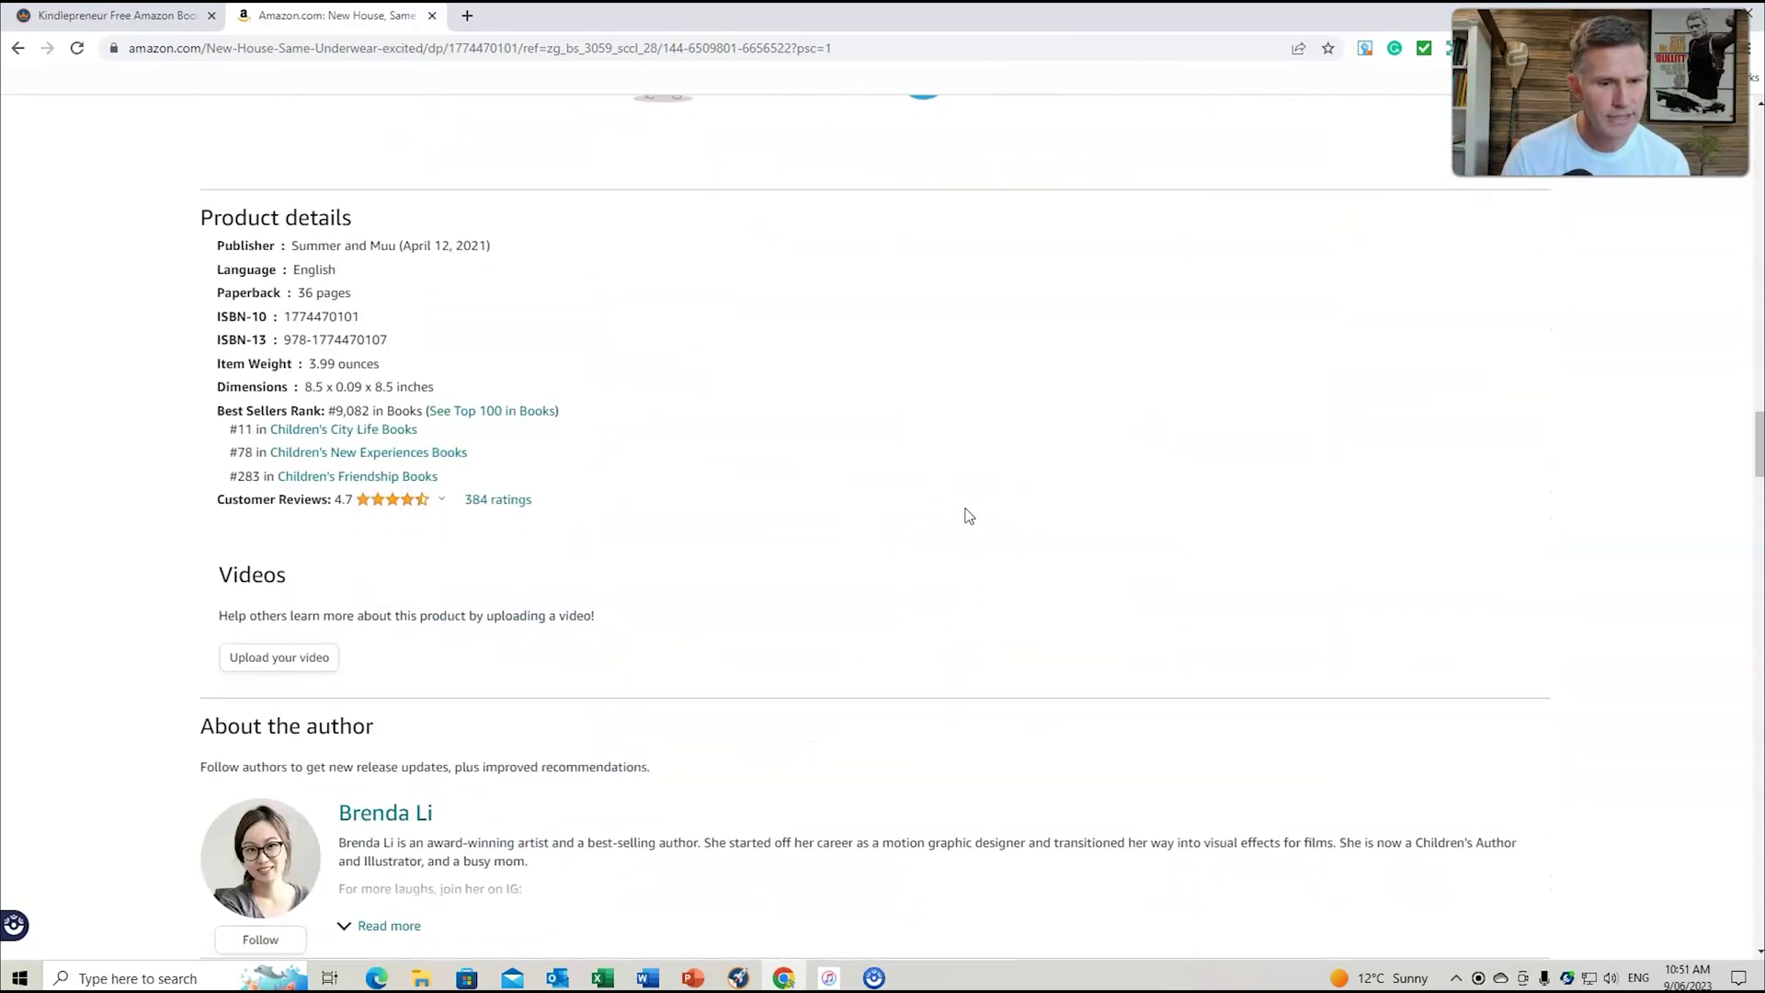
{"action": "scroll", "coordinate": [1039, 416], "scroll_direction": "up", "scroll_amount": 10}
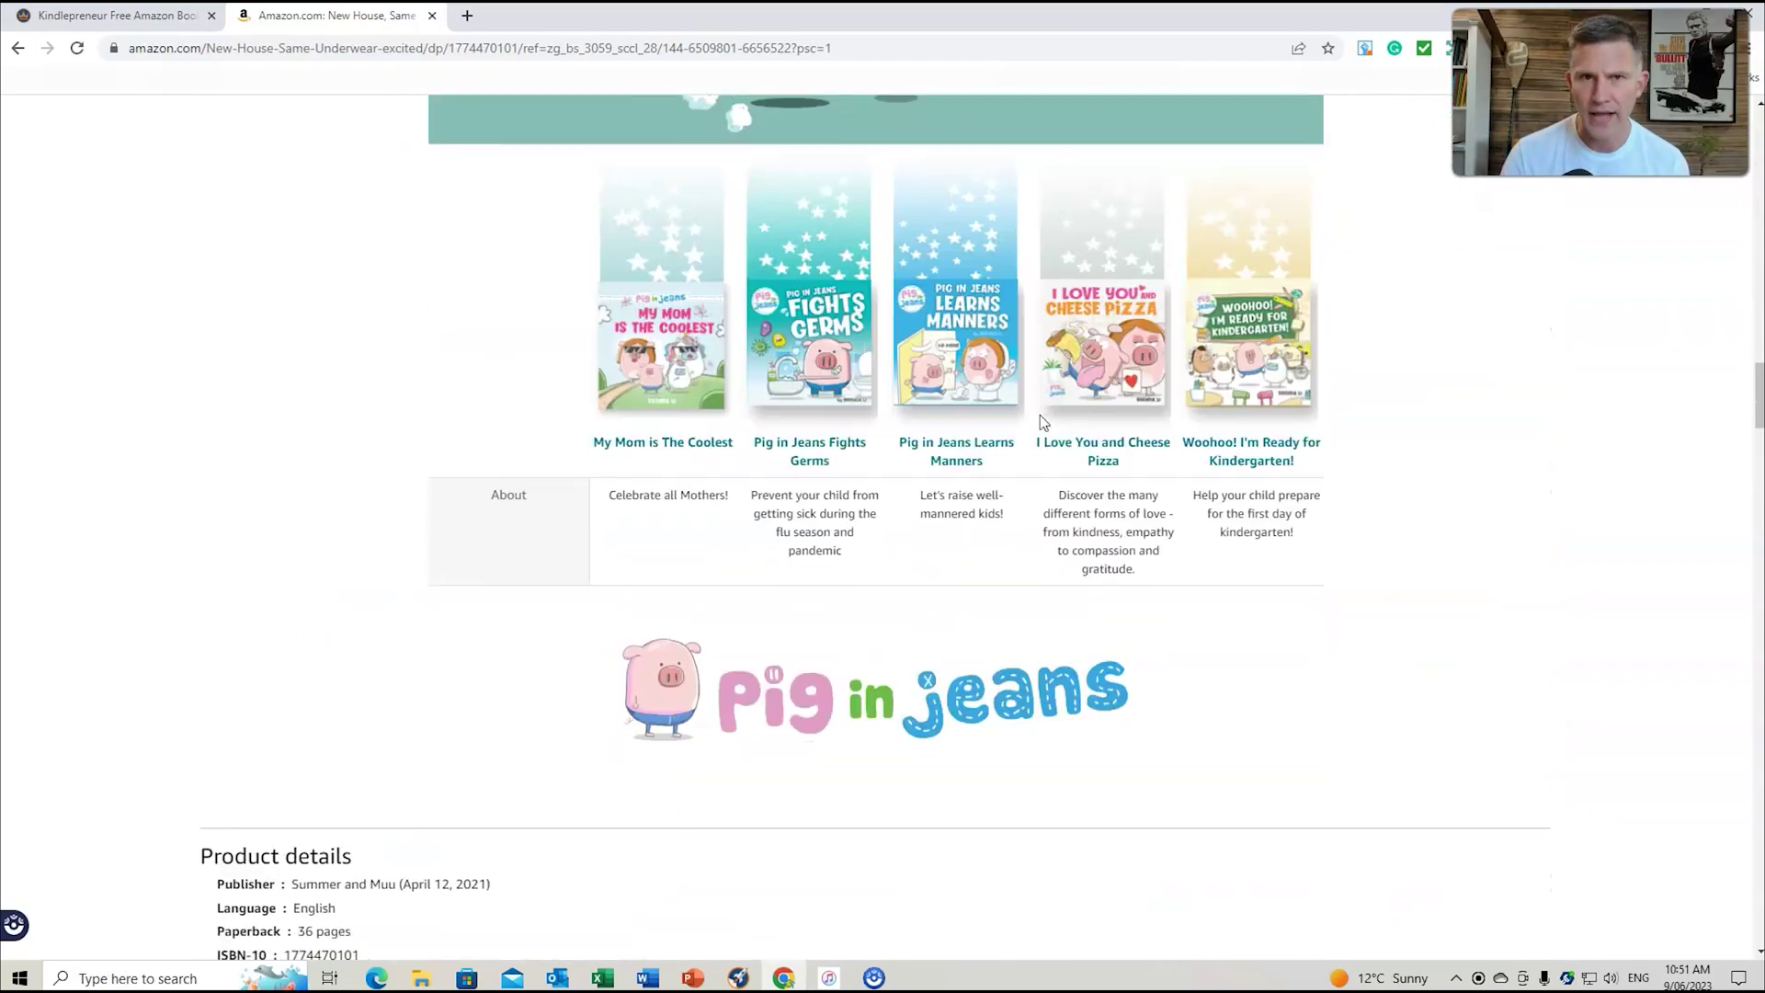
{"action": "scroll", "coordinate": [1039, 422], "scroll_direction": "up", "scroll_amount": 15}
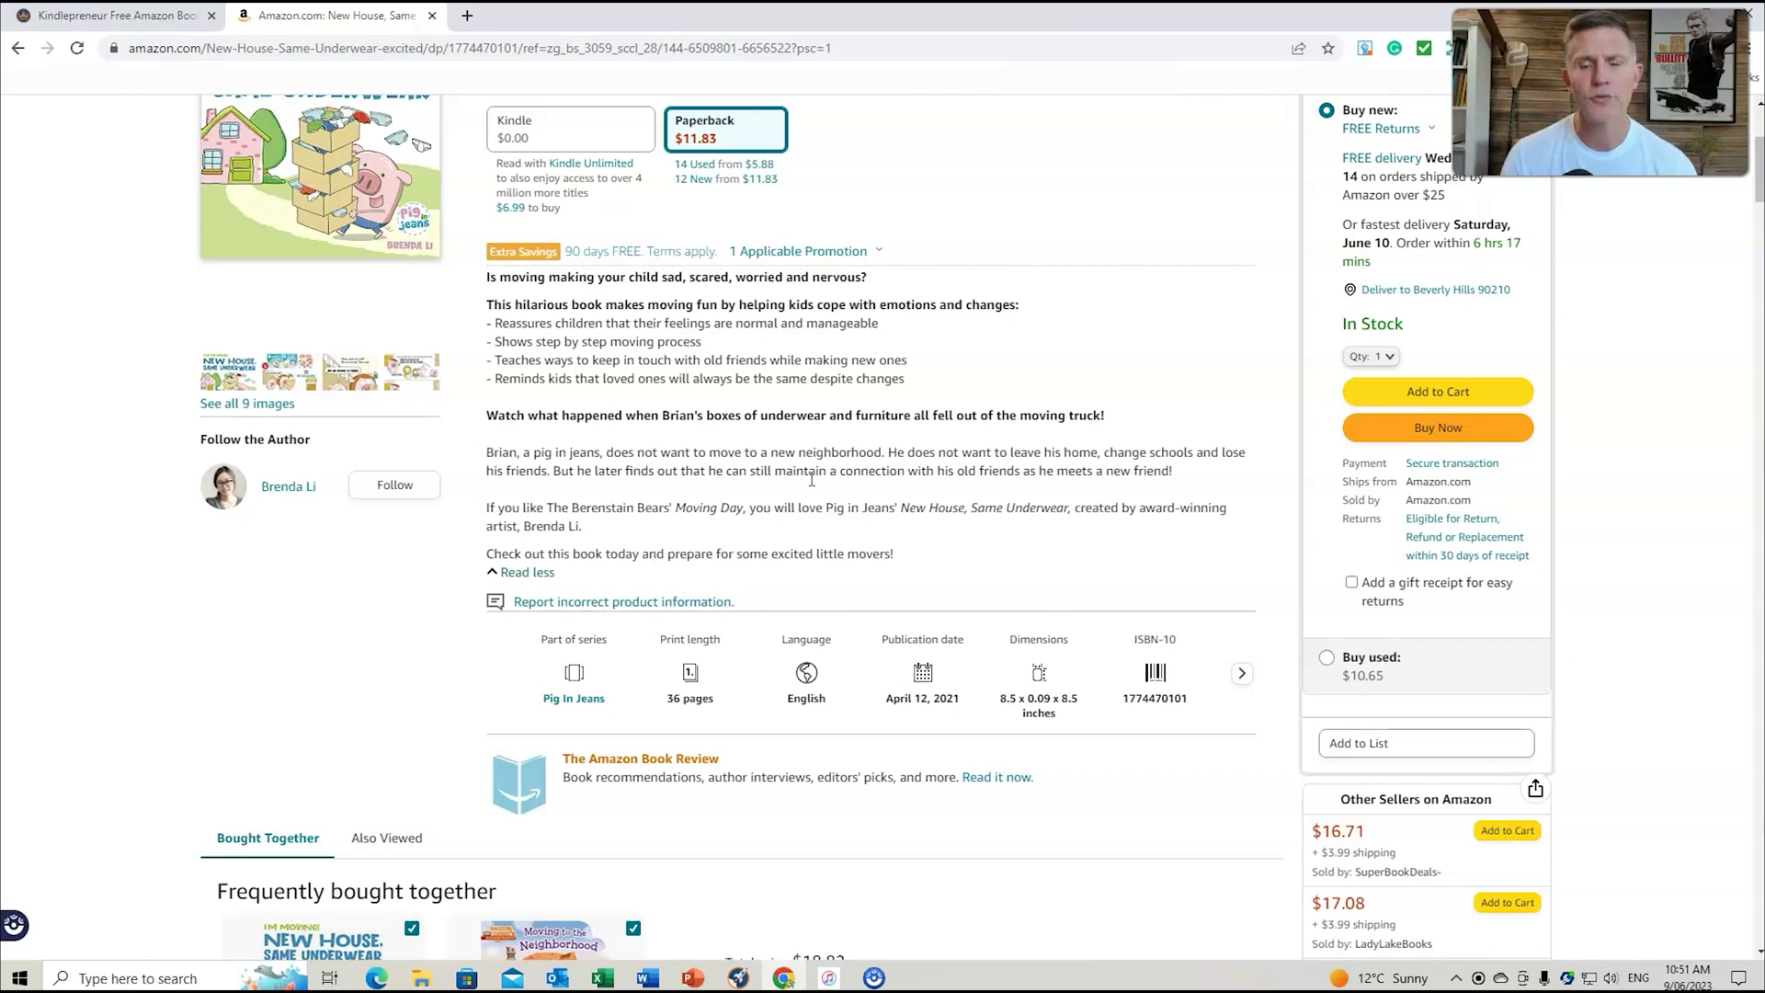
{"action": "left_click", "coordinate": [127, 20]}
{"action": "scroll", "coordinate": [1200, 285], "scroll_direction": "down", "scroll_amount": 1}
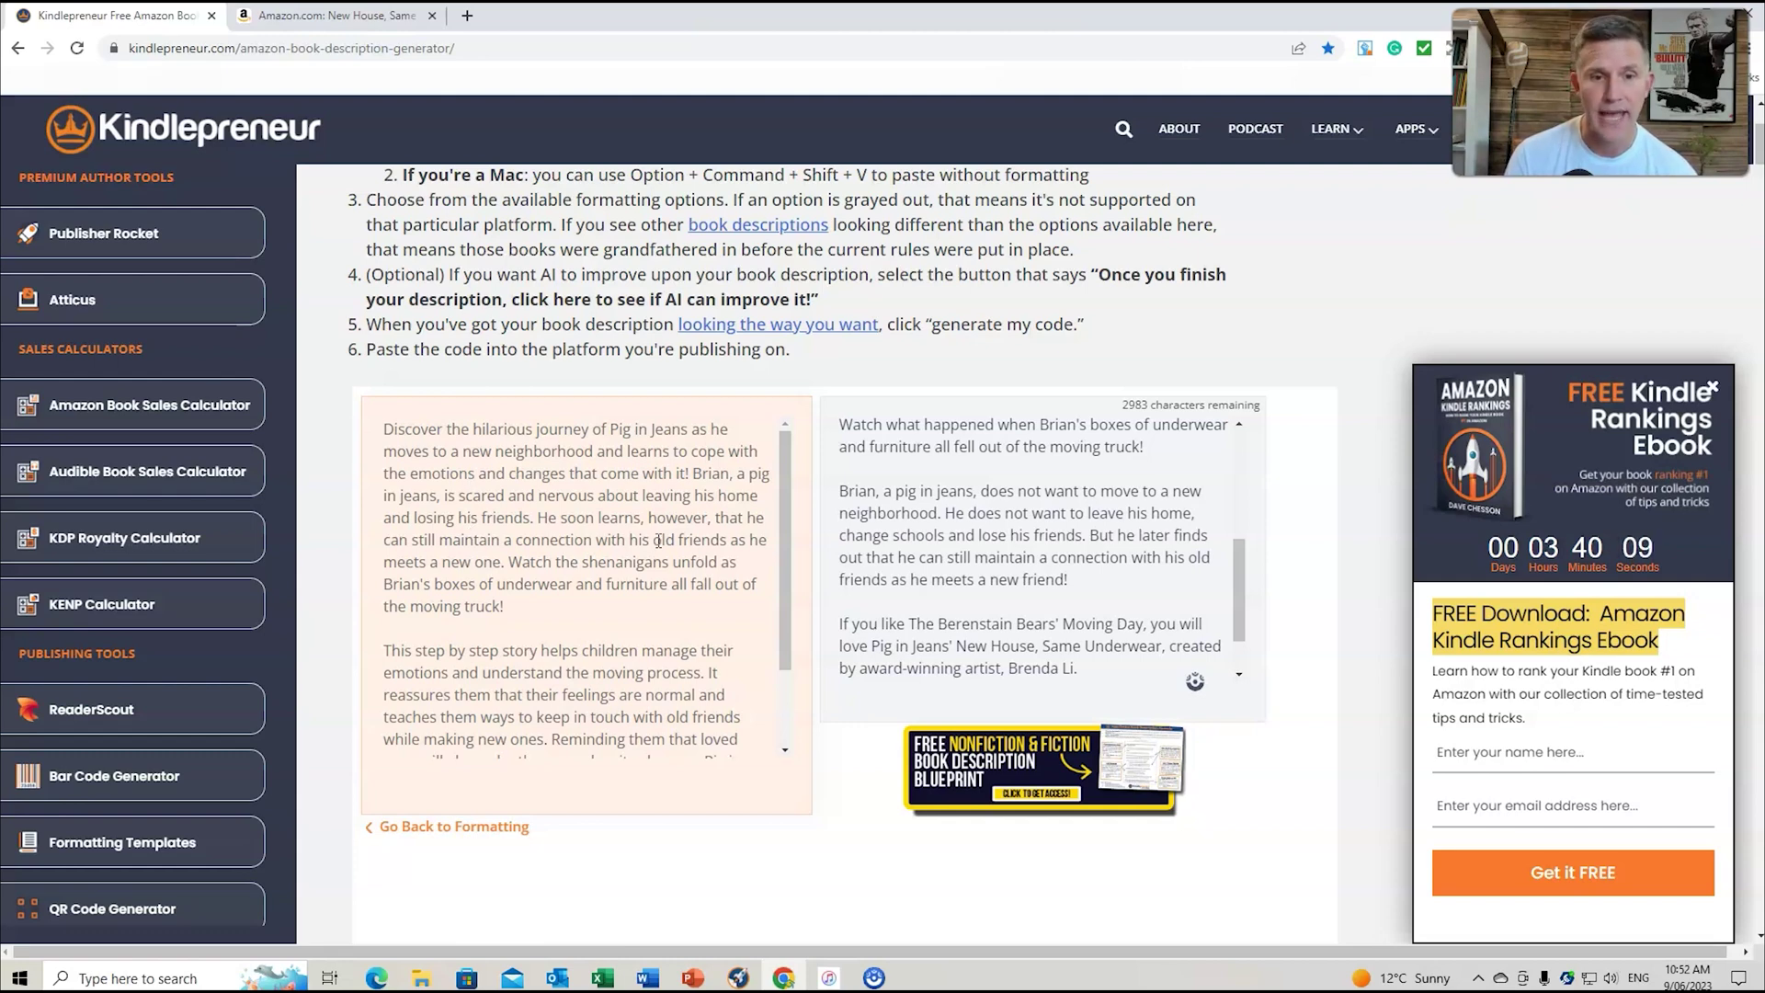
{"action": "scroll", "coordinate": [792, 614], "scroll_direction": "down", "scroll_amount": 3}
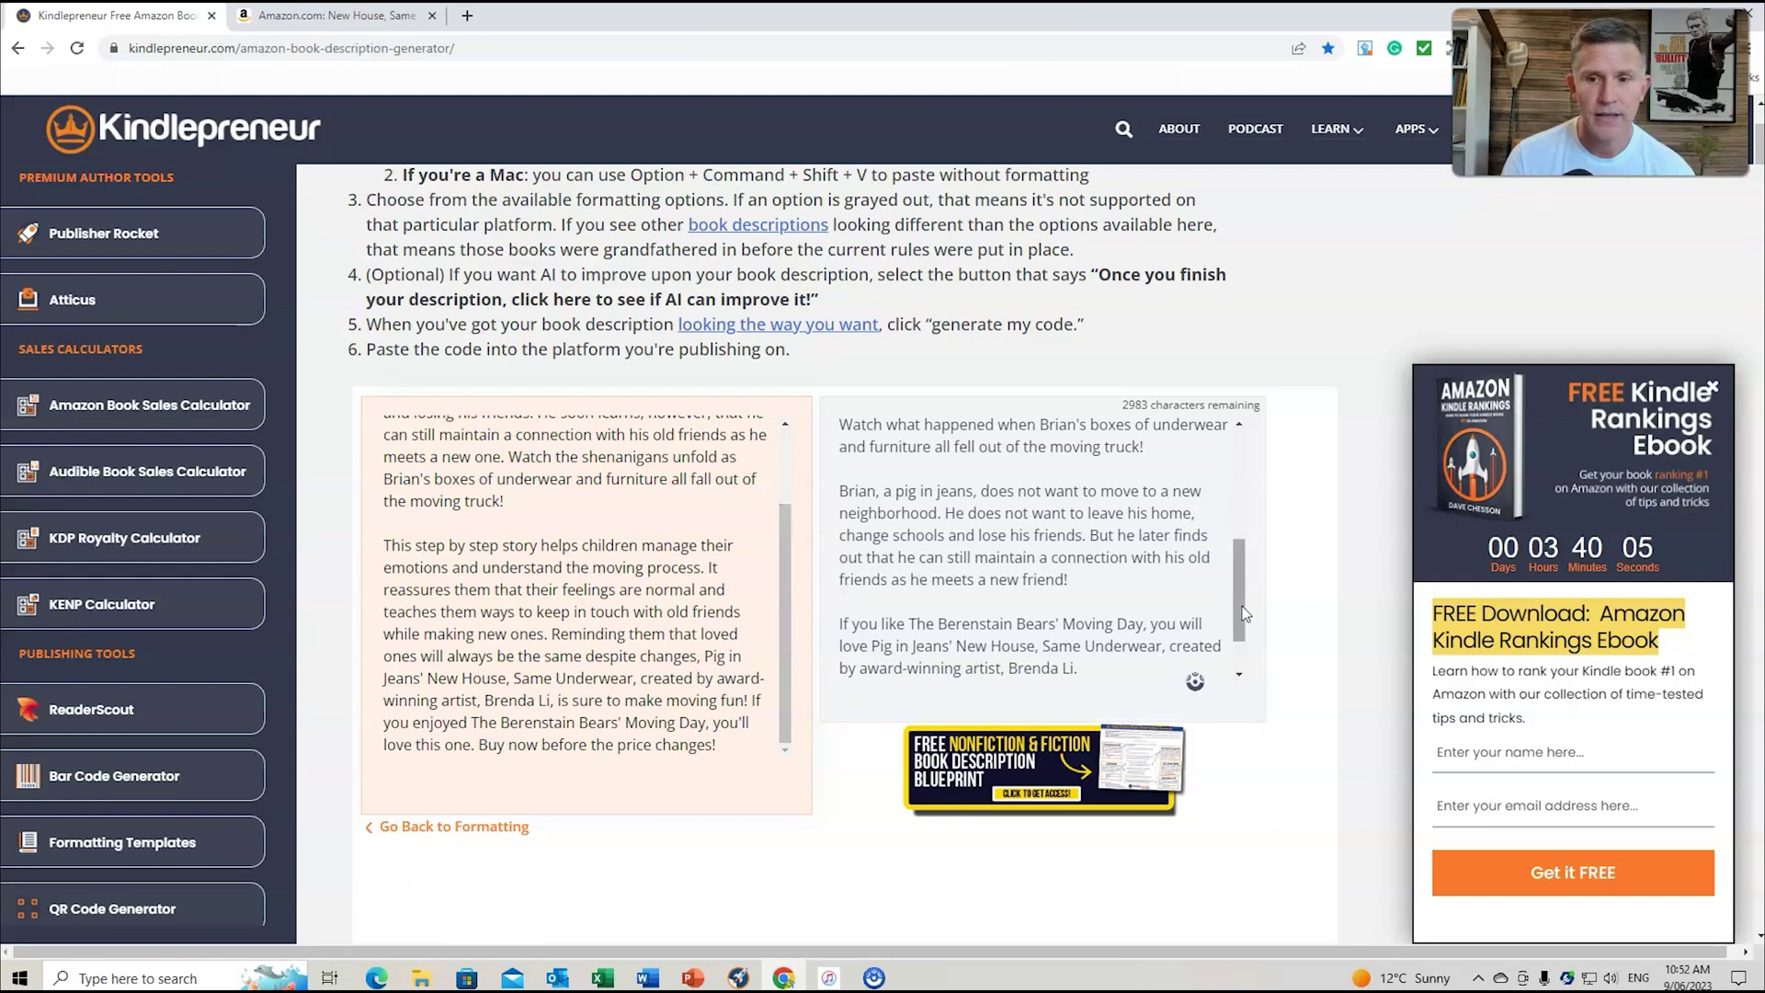
{"action": "scroll", "coordinate": [1249, 556], "scroll_direction": "up", "scroll_amount": 2}
{"action": "scroll", "coordinate": [1250, 549], "scroll_direction": "up", "scroll_amount": 2}
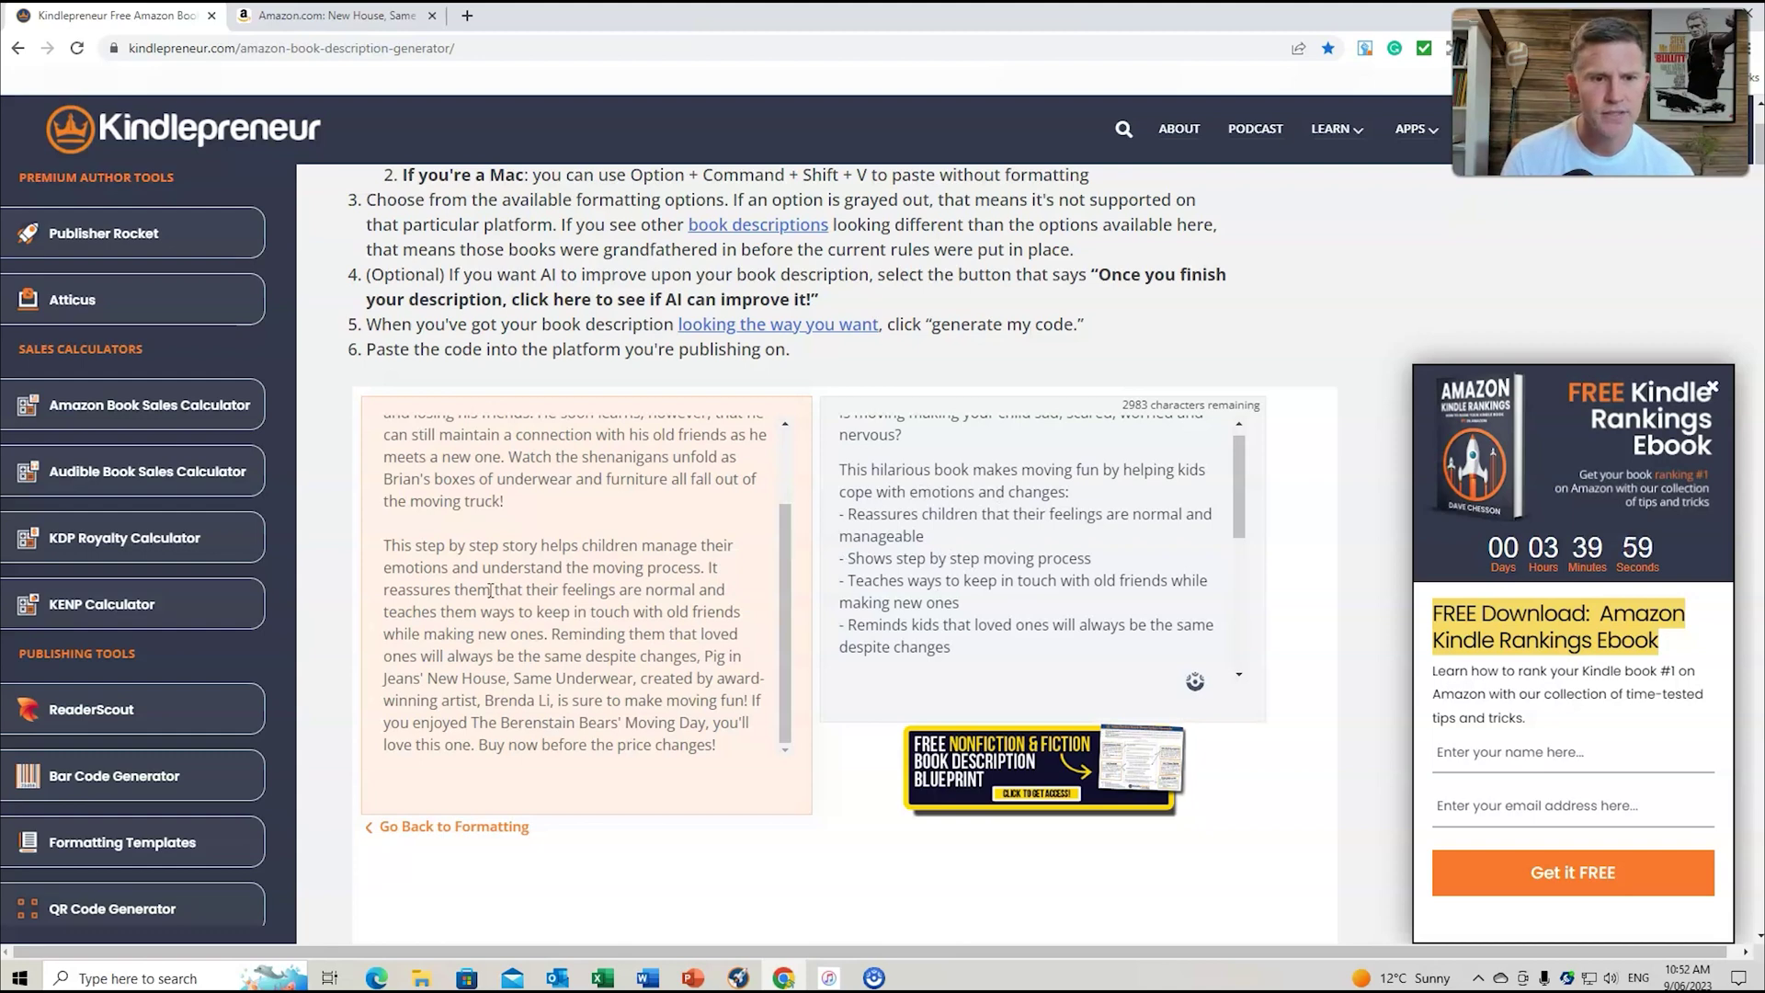
- Copy the AI text from "Reminding them that loved ones" through "you'll love this one." into the description below its dashed list
{"action": "scroll", "coordinate": [644, 588], "scroll_direction": "down", "scroll_amount": 1}
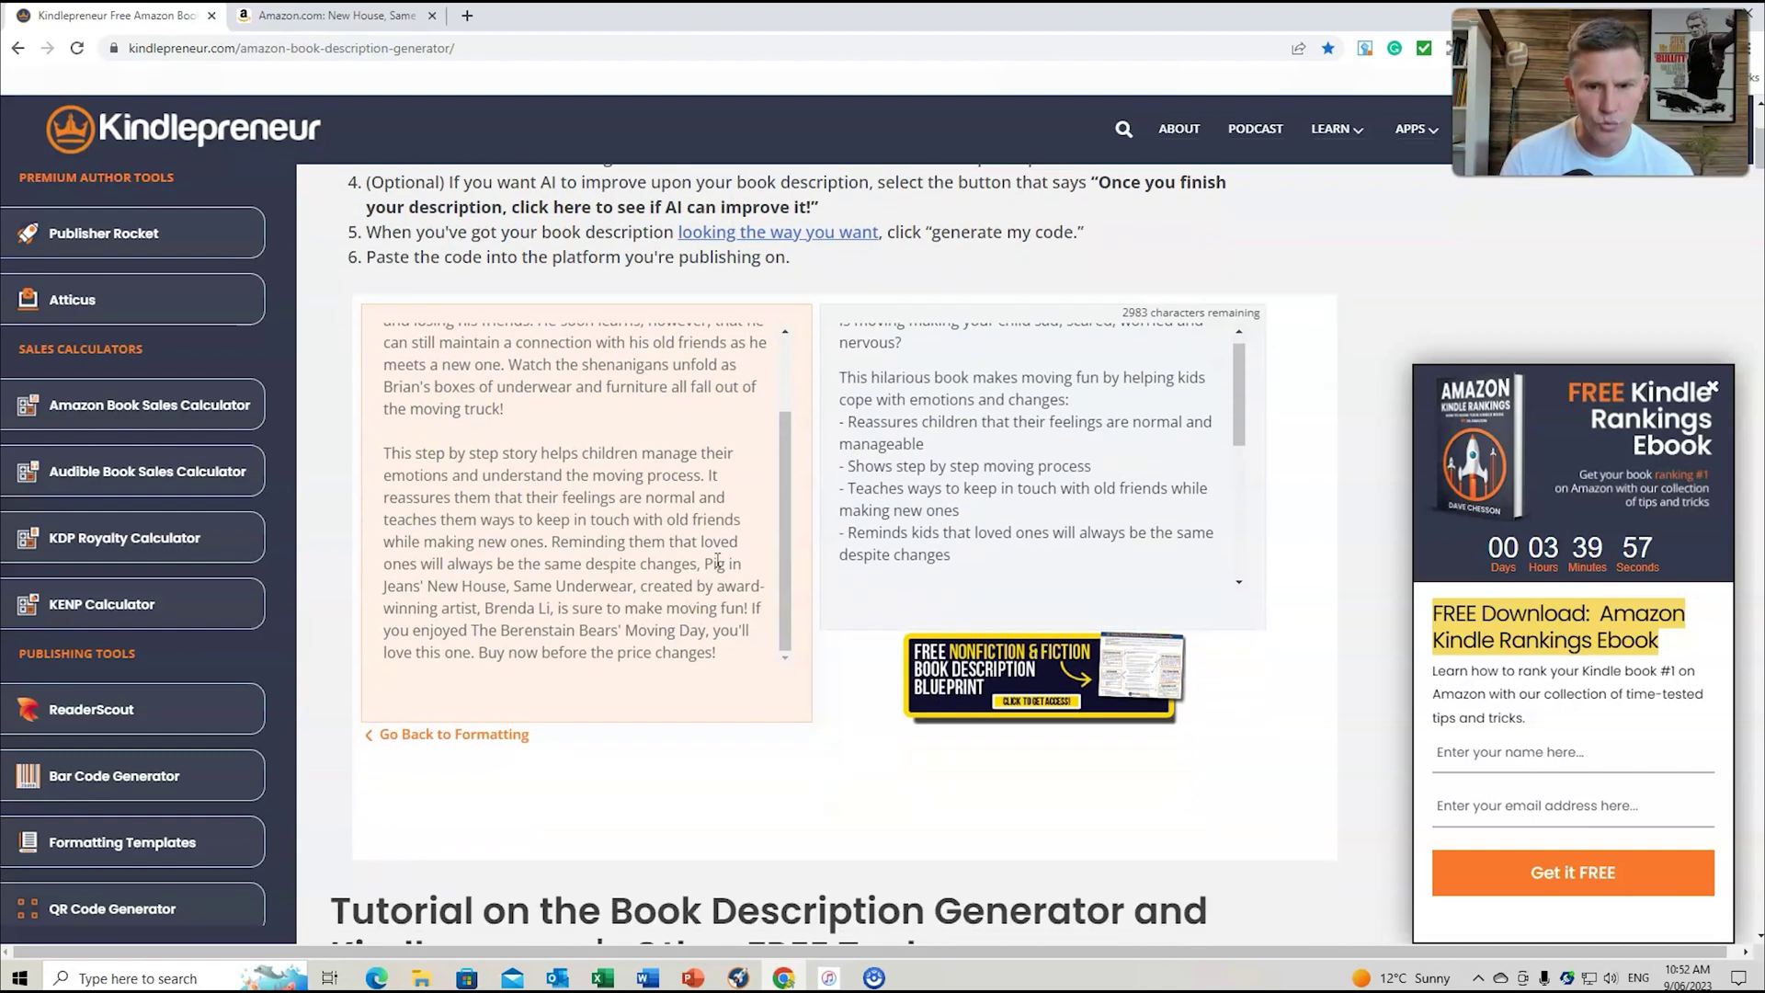
{"action": "left_click_drag", "start_coordinate": [556, 542], "coordinate": [474, 651]}
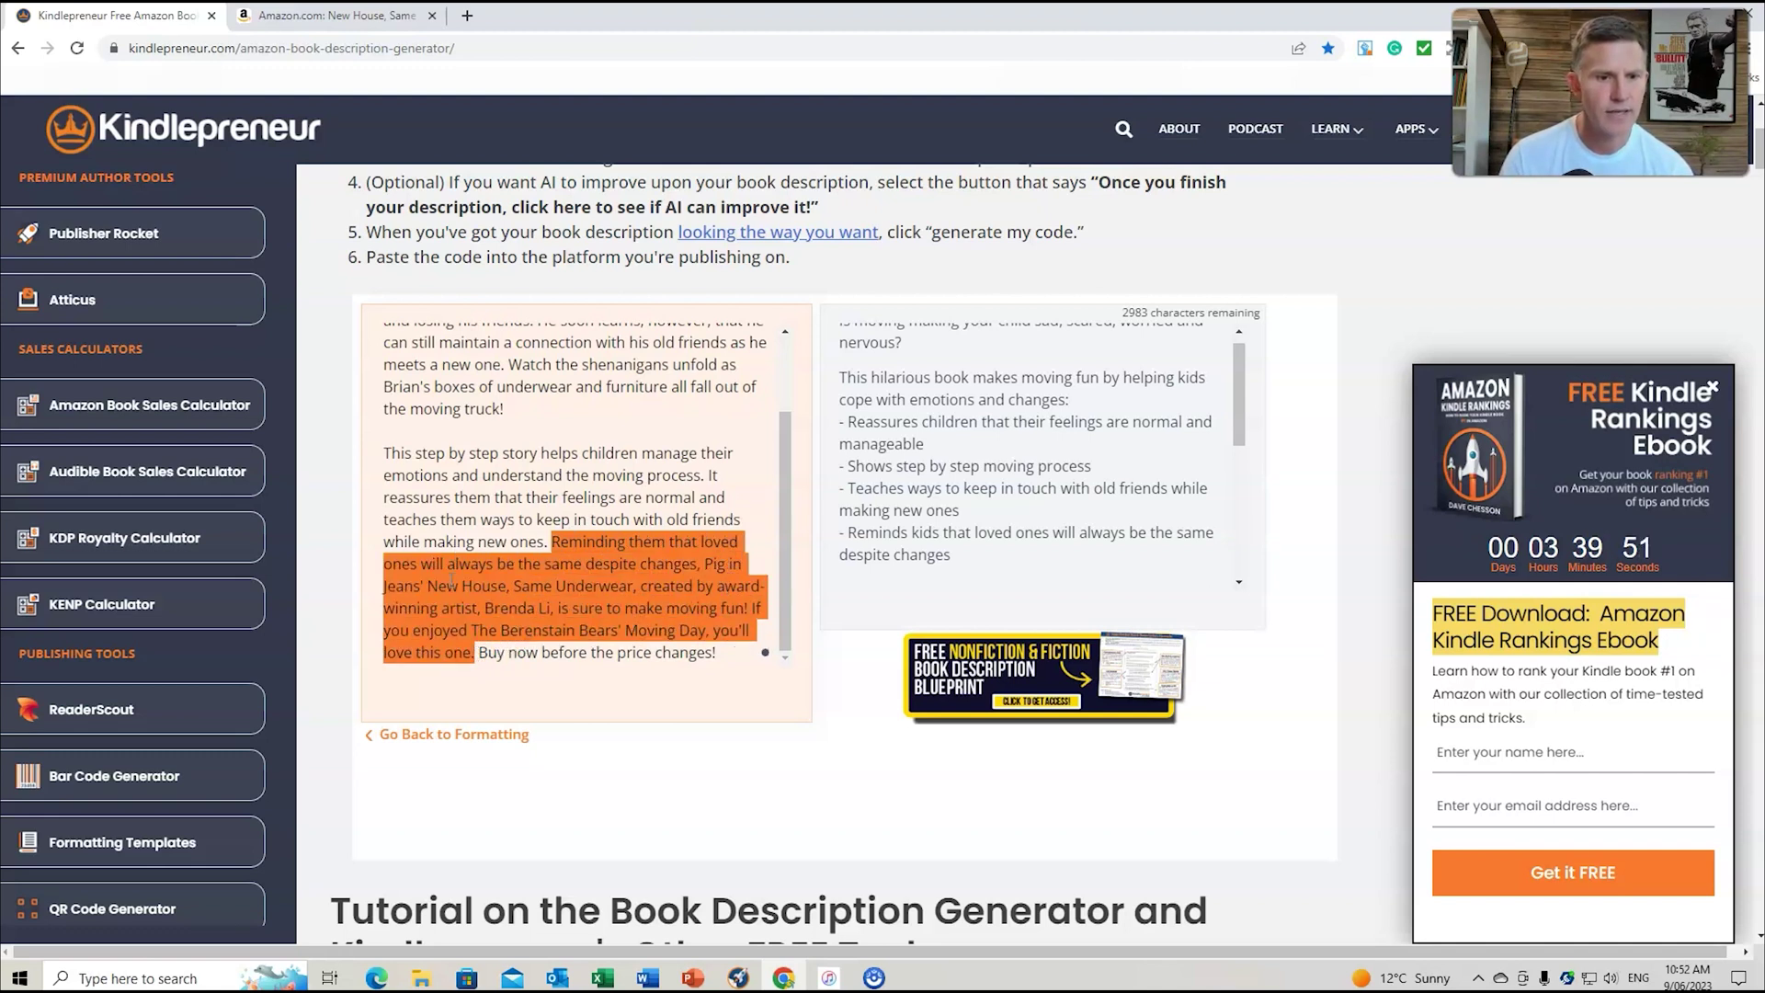
{"action": "right_click", "coordinate": [451, 585]}
{"action": "left_click", "coordinate": [496, 597]}
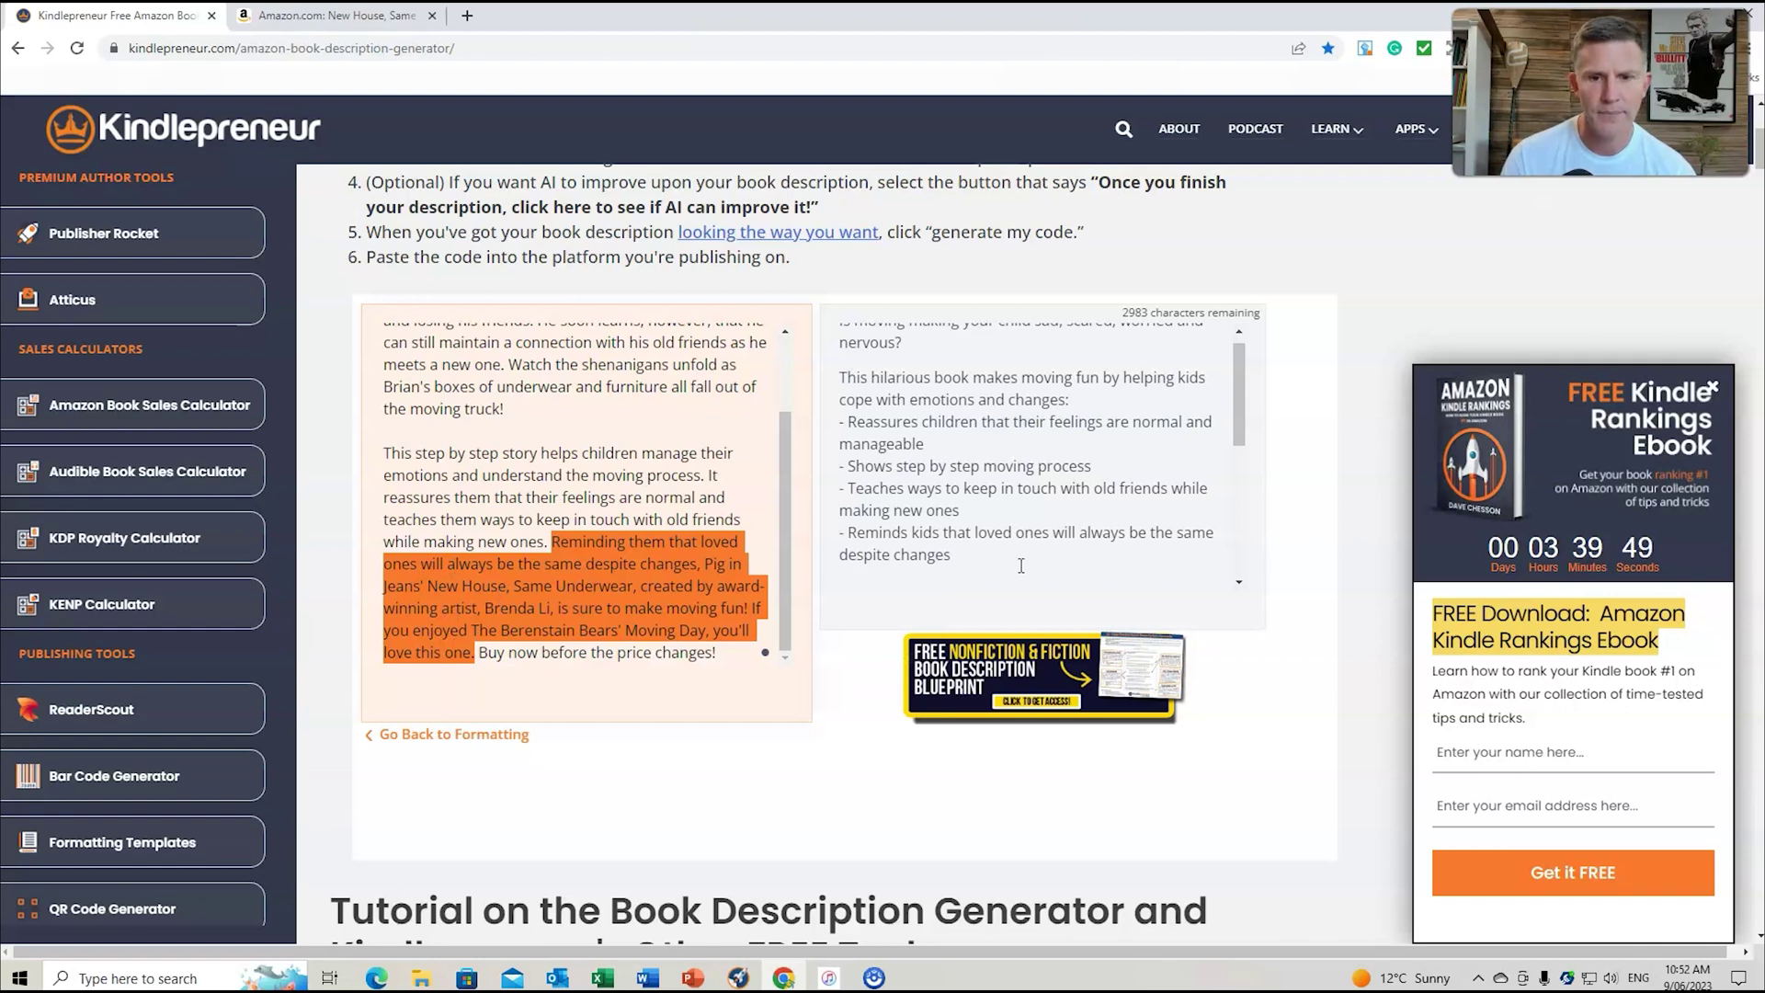
{"action": "left_click", "coordinate": [1011, 563]}
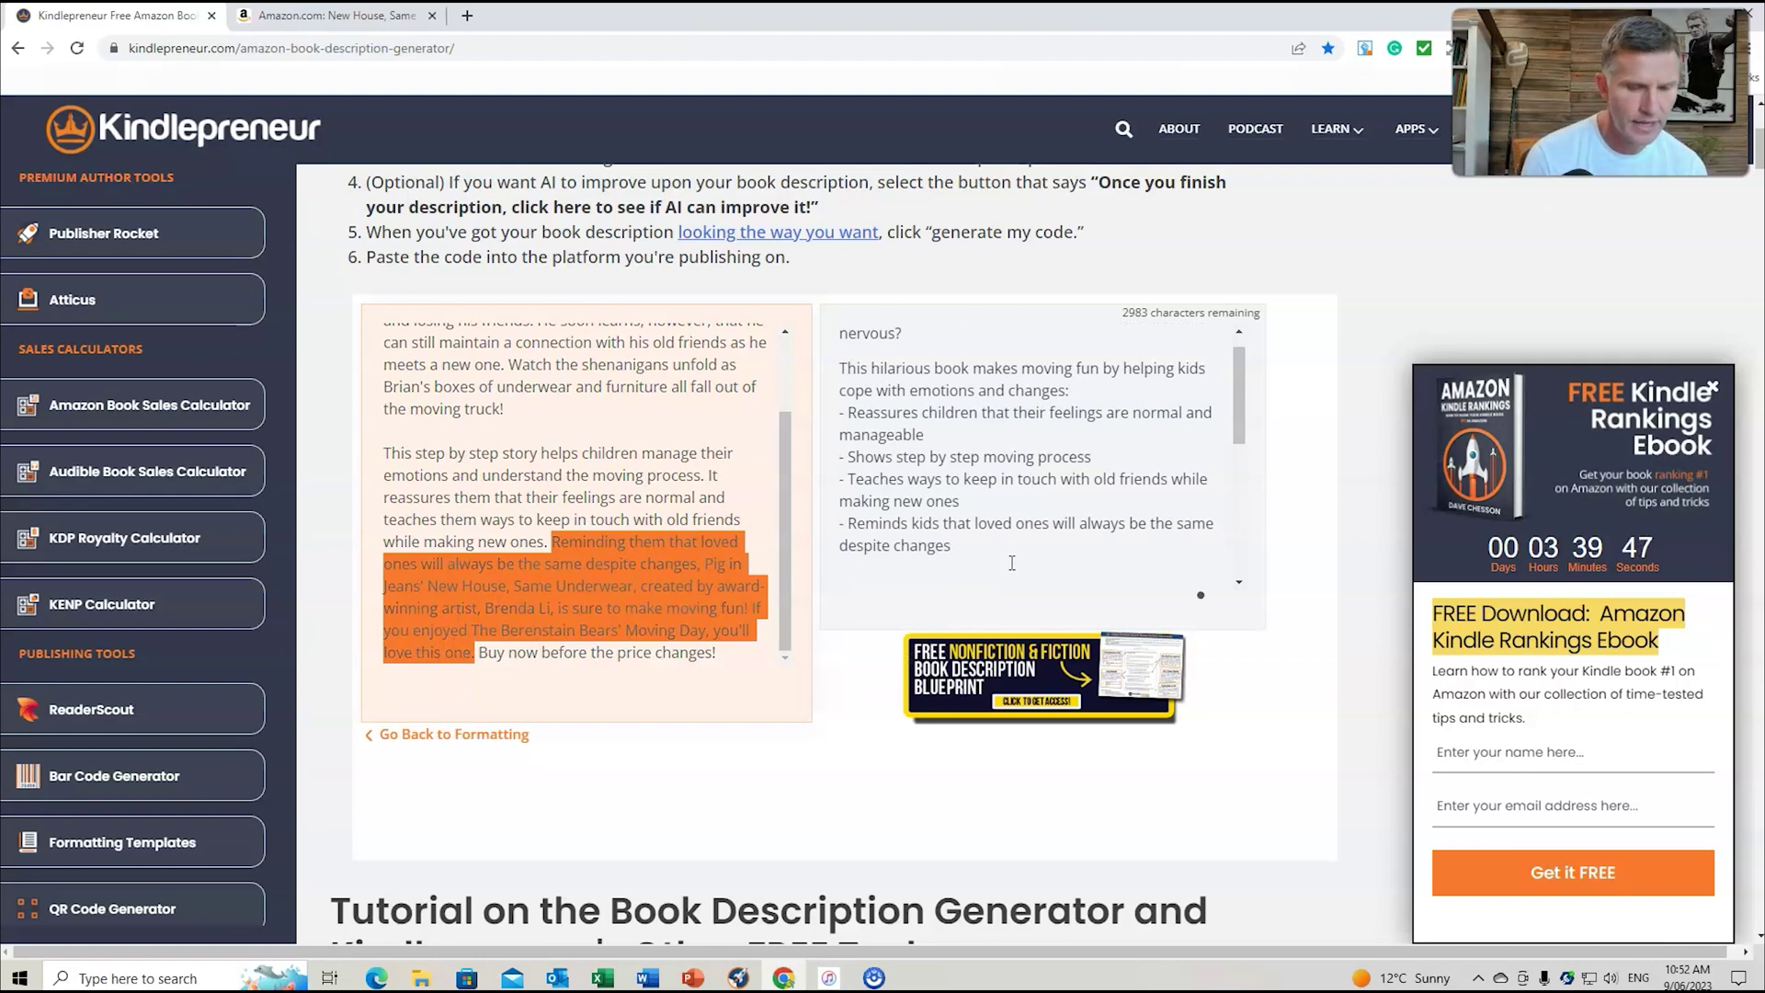
{"action": "key", "text": "ctrl+v"}
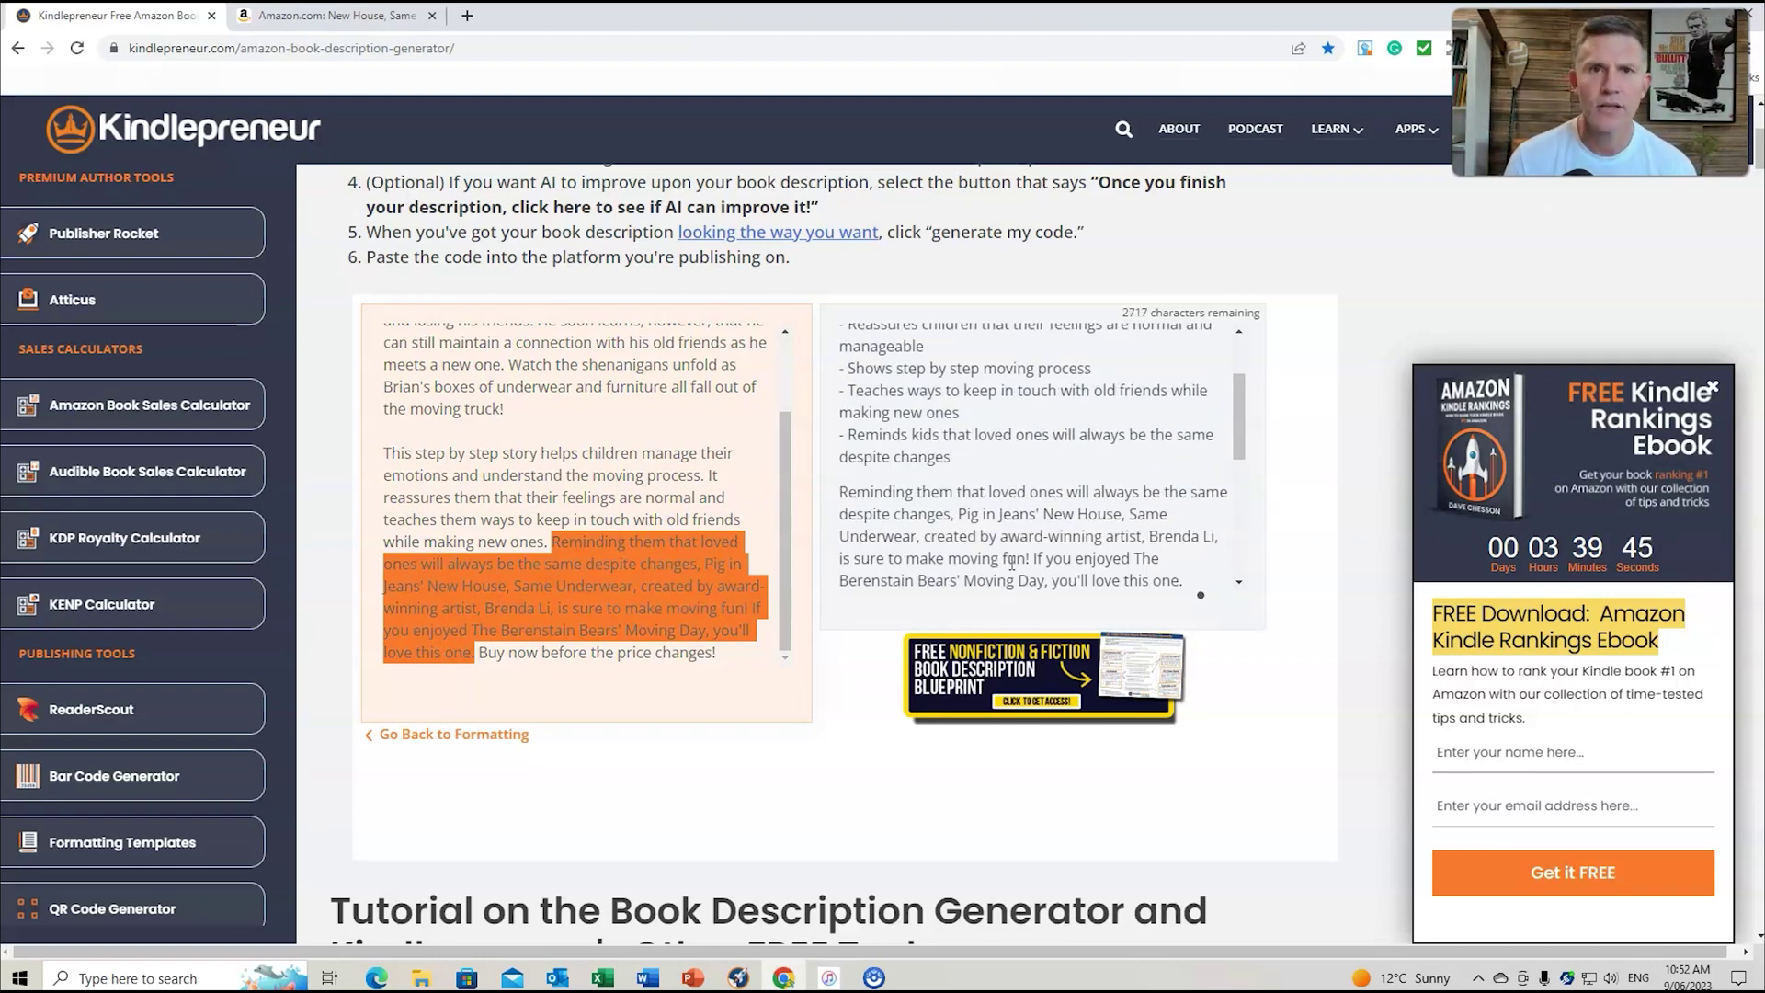
{"action": "left_click", "coordinate": [712, 572]}
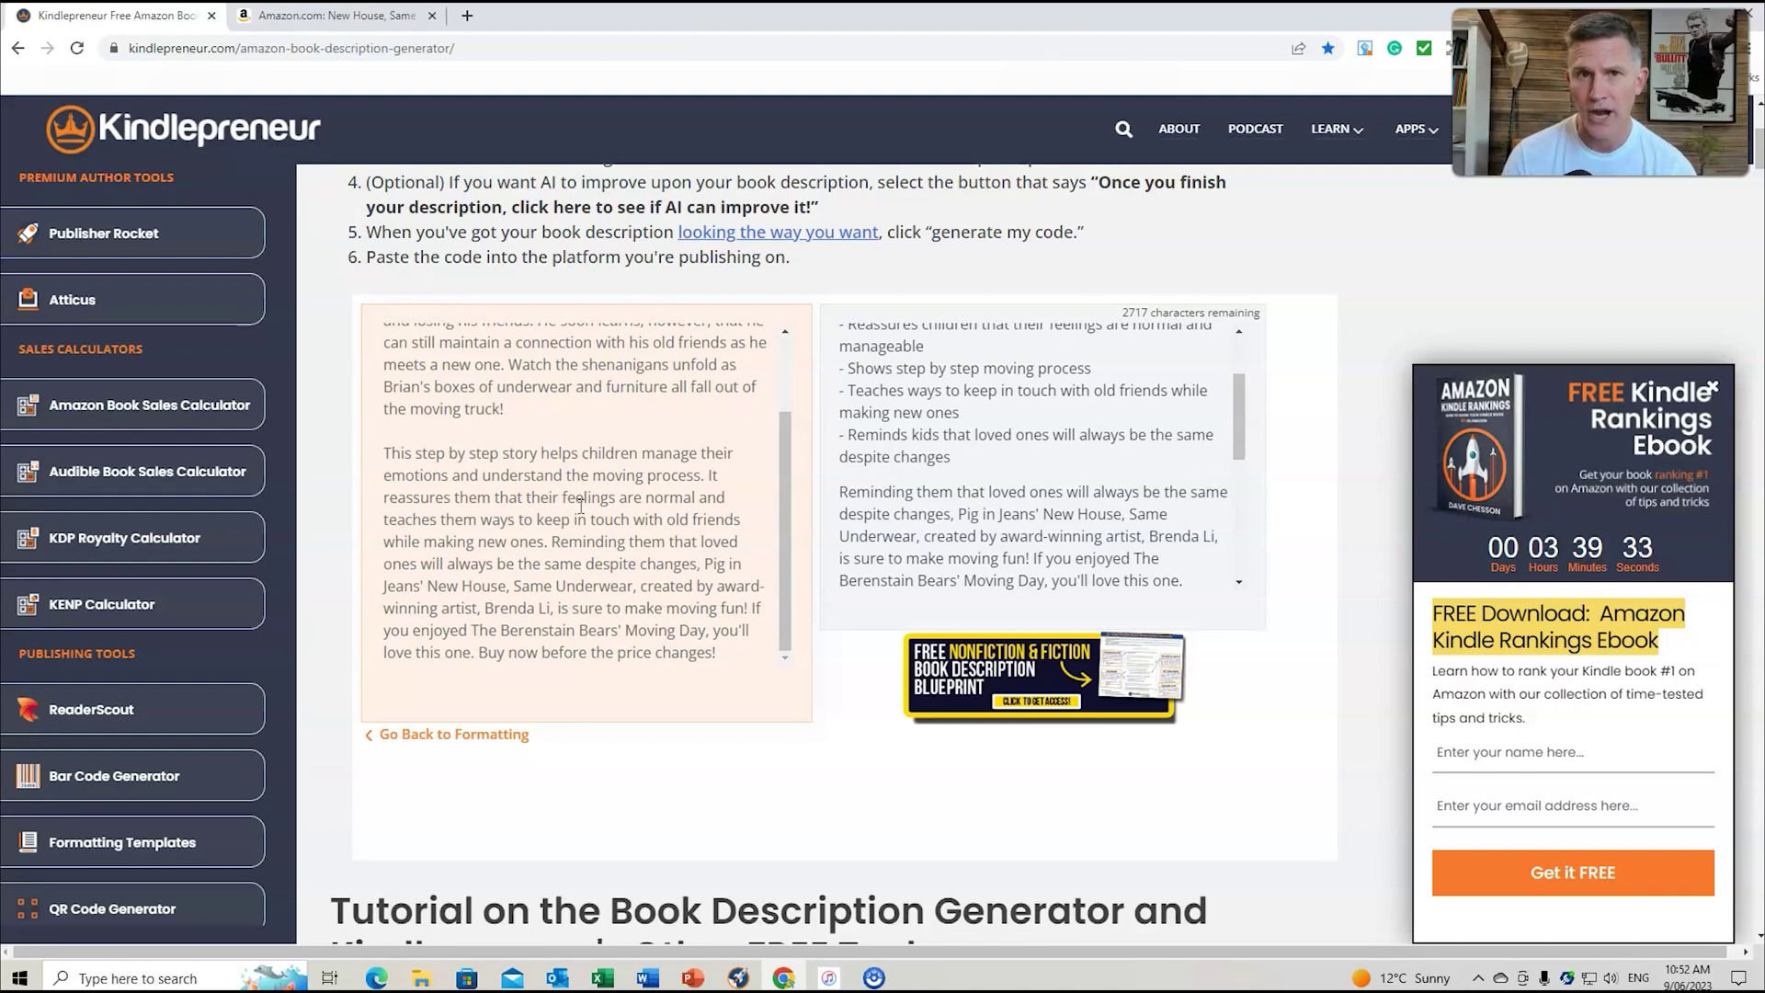
- Return to the formatting options and bold the opening line "Is moving making your child sad, scared, worried and nervous?"
{"action": "left_click", "coordinate": [460, 735]}
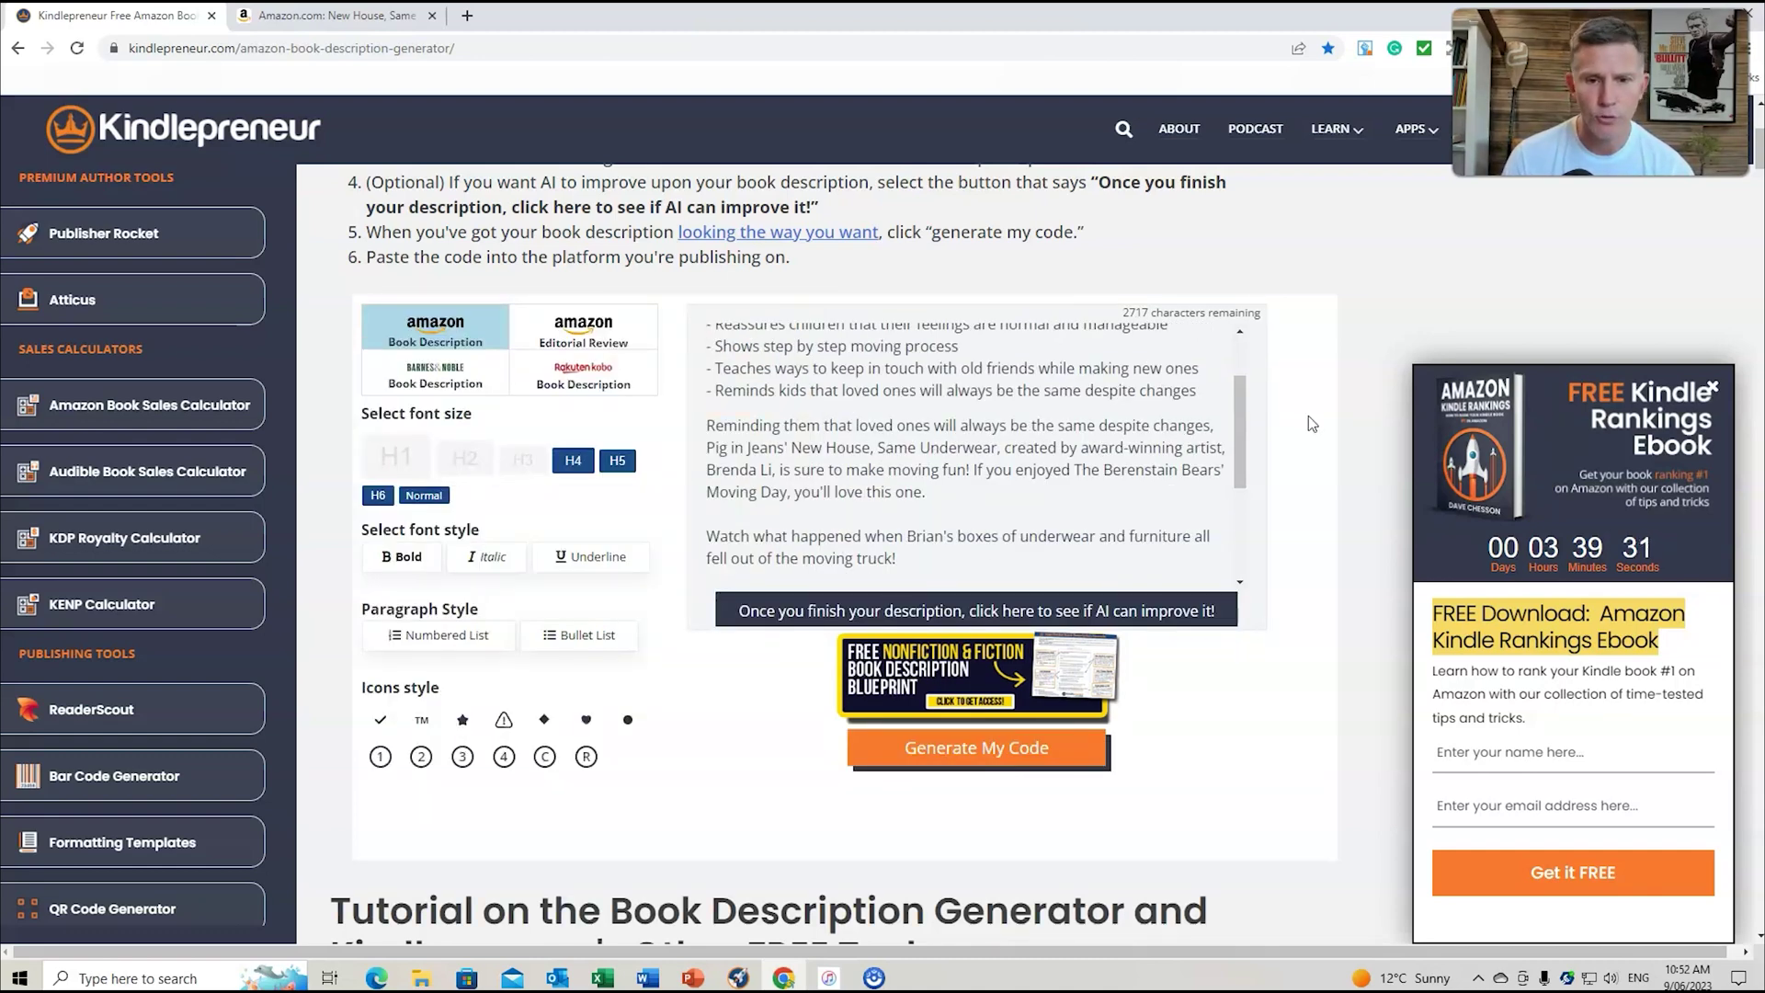
{"action": "scroll", "coordinate": [1023, 406], "scroll_direction": "down", "scroll_amount": 2}
{"action": "scroll", "coordinate": [1023, 405], "scroll_direction": "down", "scroll_amount": 1}
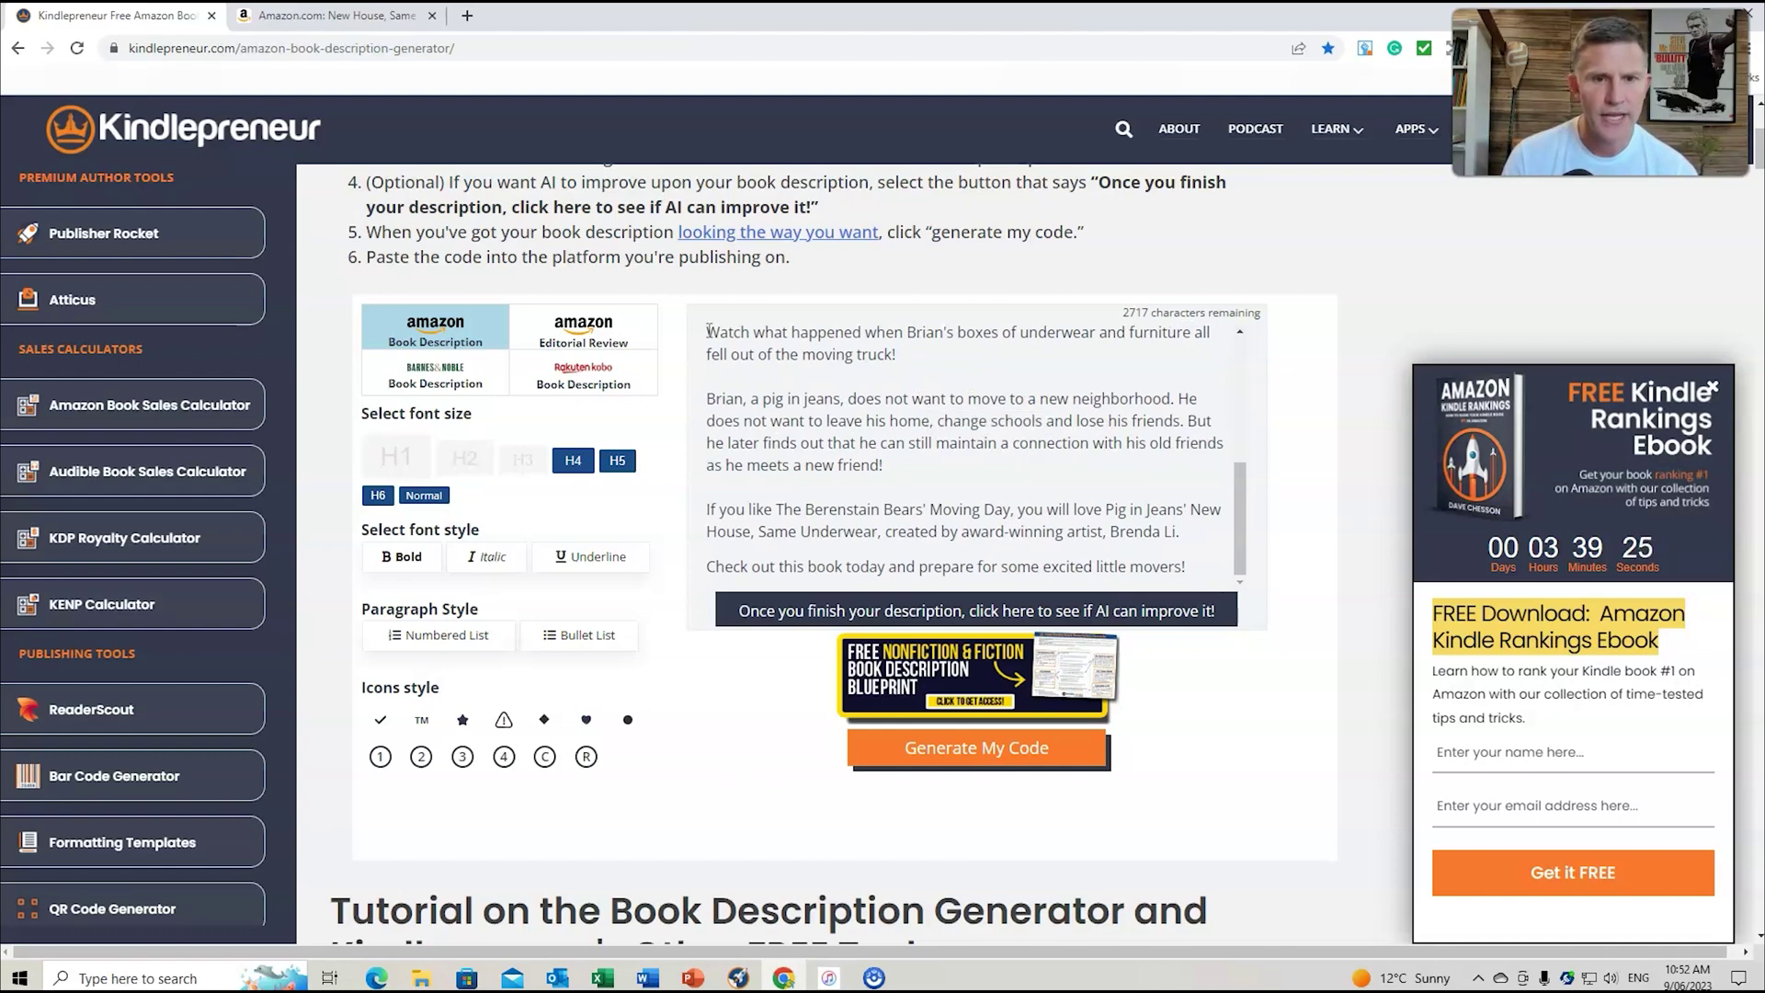
{"action": "scroll", "coordinate": [769, 368], "scroll_direction": "up", "scroll_amount": 3}
{"action": "left_click_drag", "start_coordinate": [707, 334], "coordinate": [1137, 336]}
{"action": "left_click", "coordinate": [412, 551]}
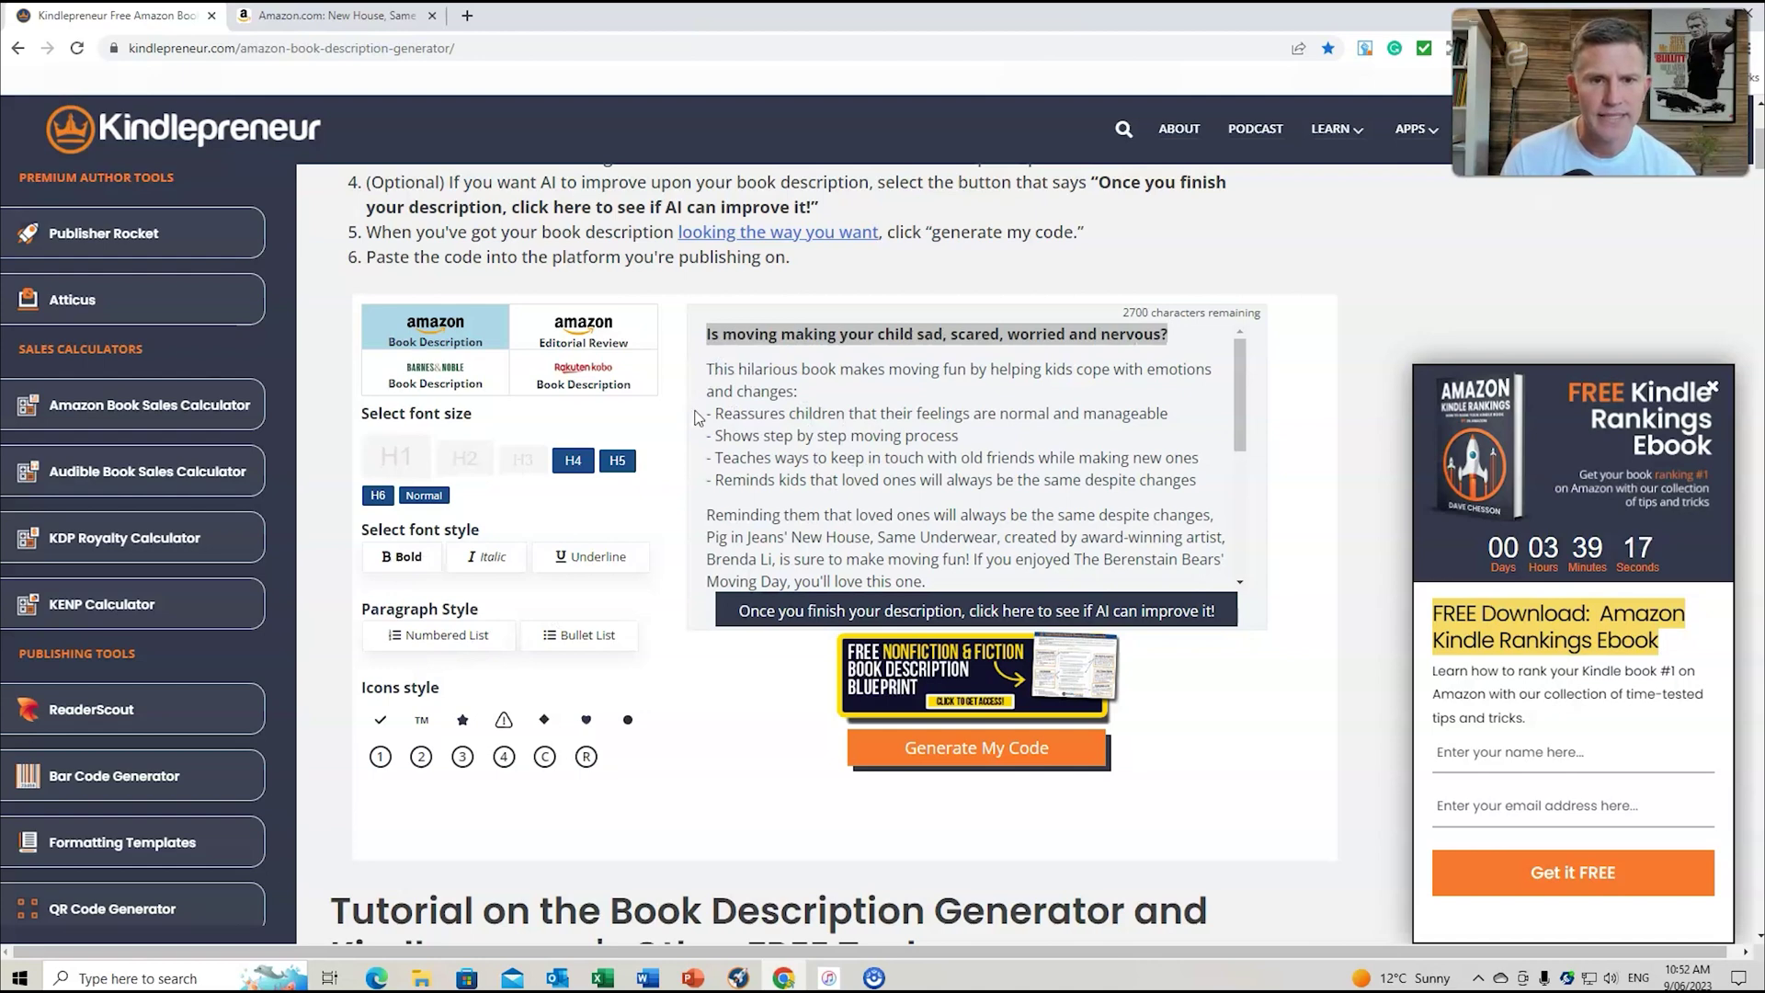
- Try the bullet list style on the four dashed lines of the description and remove it again
{"action": "left_click_drag", "start_coordinate": [711, 412], "coordinate": [1197, 482]}
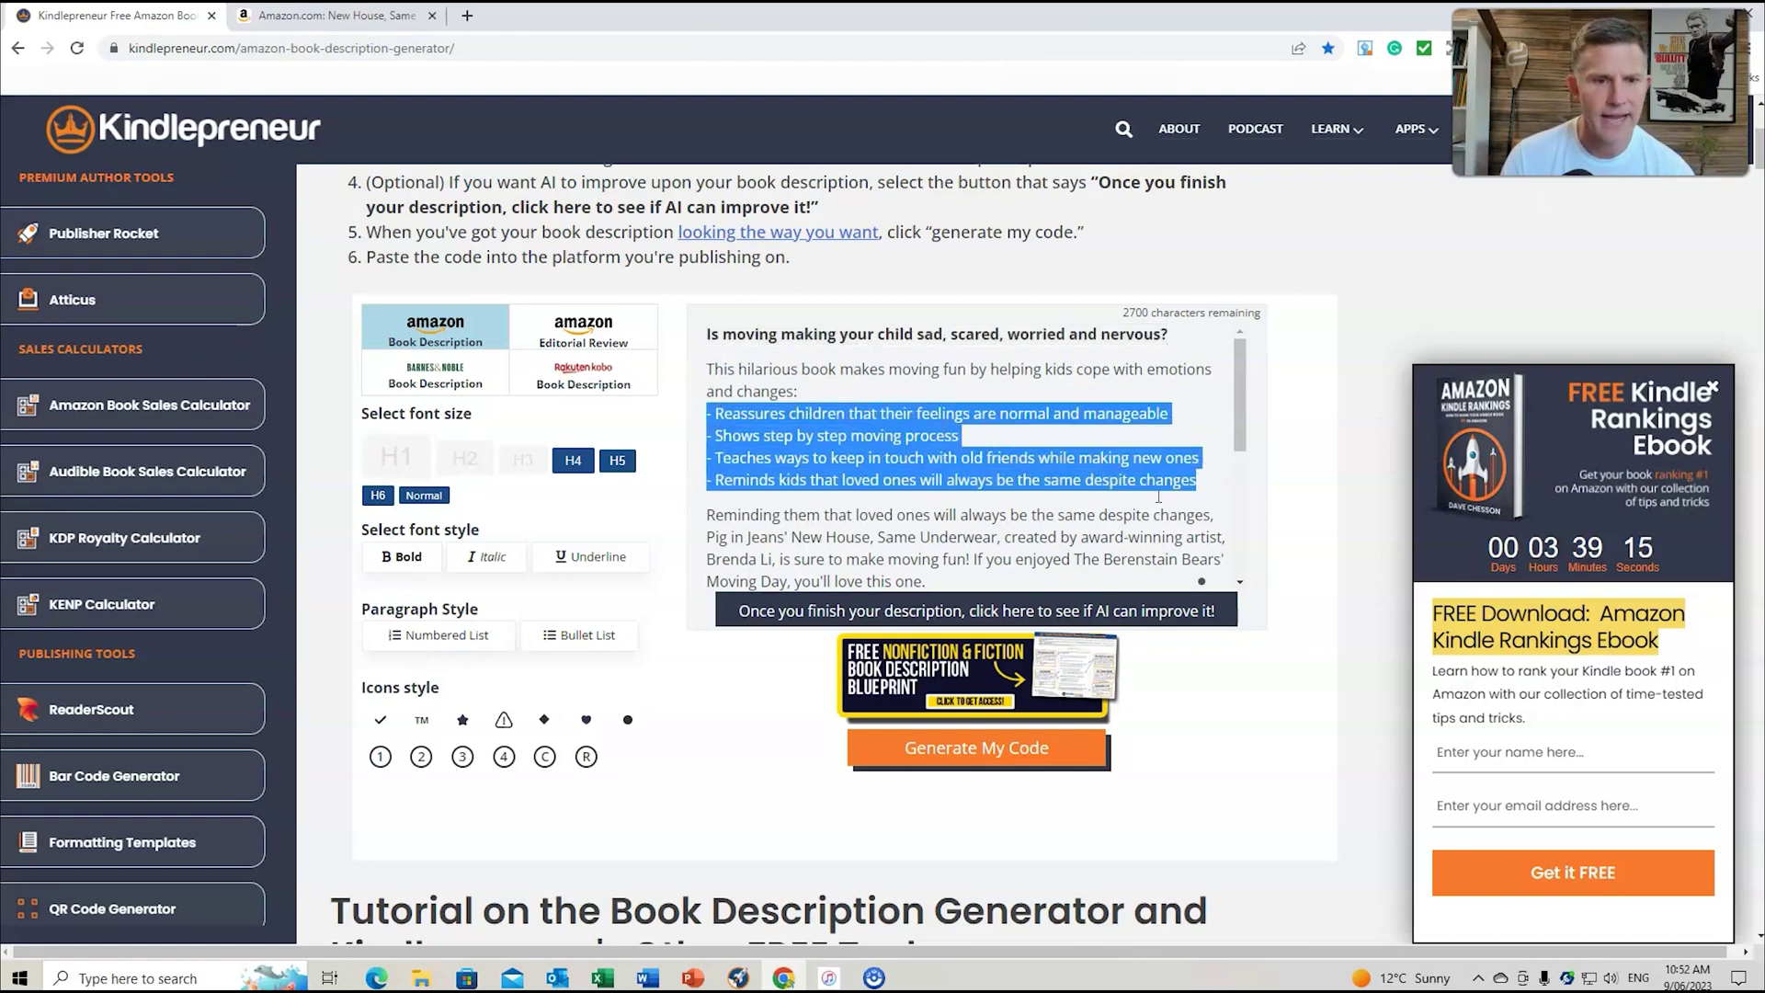
{"action": "left_click", "coordinate": [589, 636]}
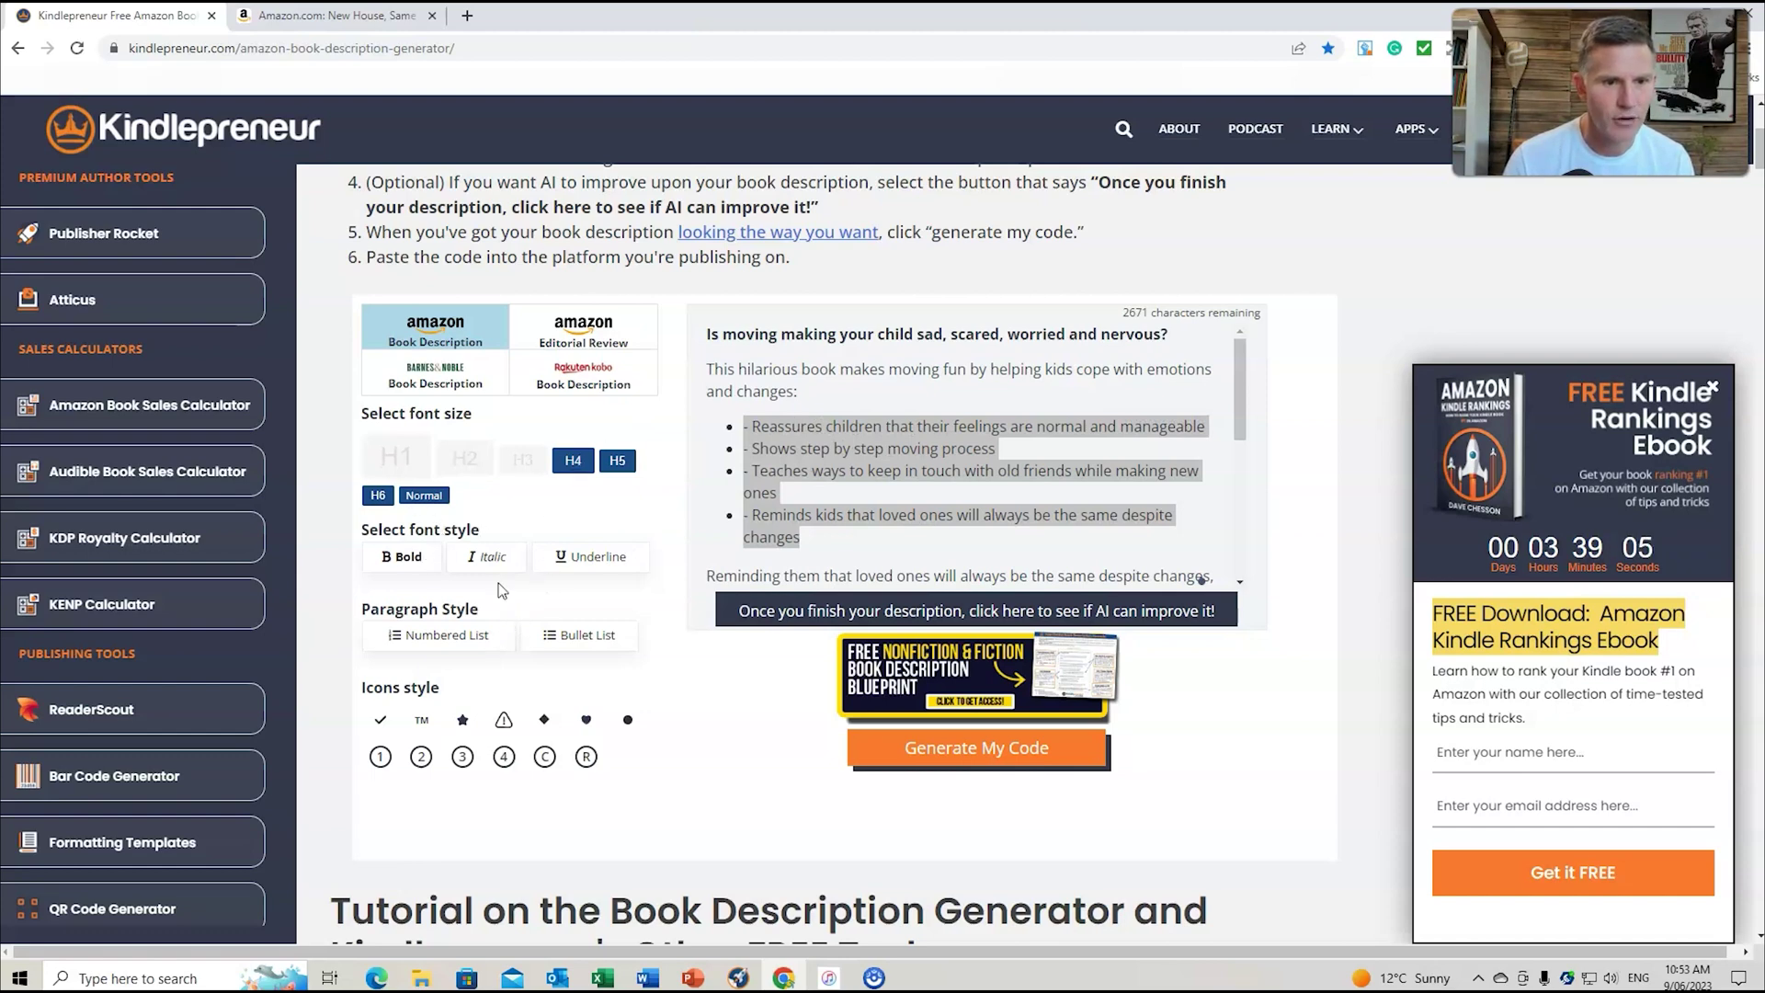
{"action": "left_click", "coordinate": [570, 636]}
{"action": "left_click", "coordinate": [1063, 444]}
- Check the rest of the description, generate its HTML code and copy the code
{"action": "scroll", "coordinate": [1004, 389], "scroll_direction": "down", "scroll_amount": 3}
{"action": "scroll", "coordinate": [1004, 389], "scroll_direction": "down", "scroll_amount": 3}
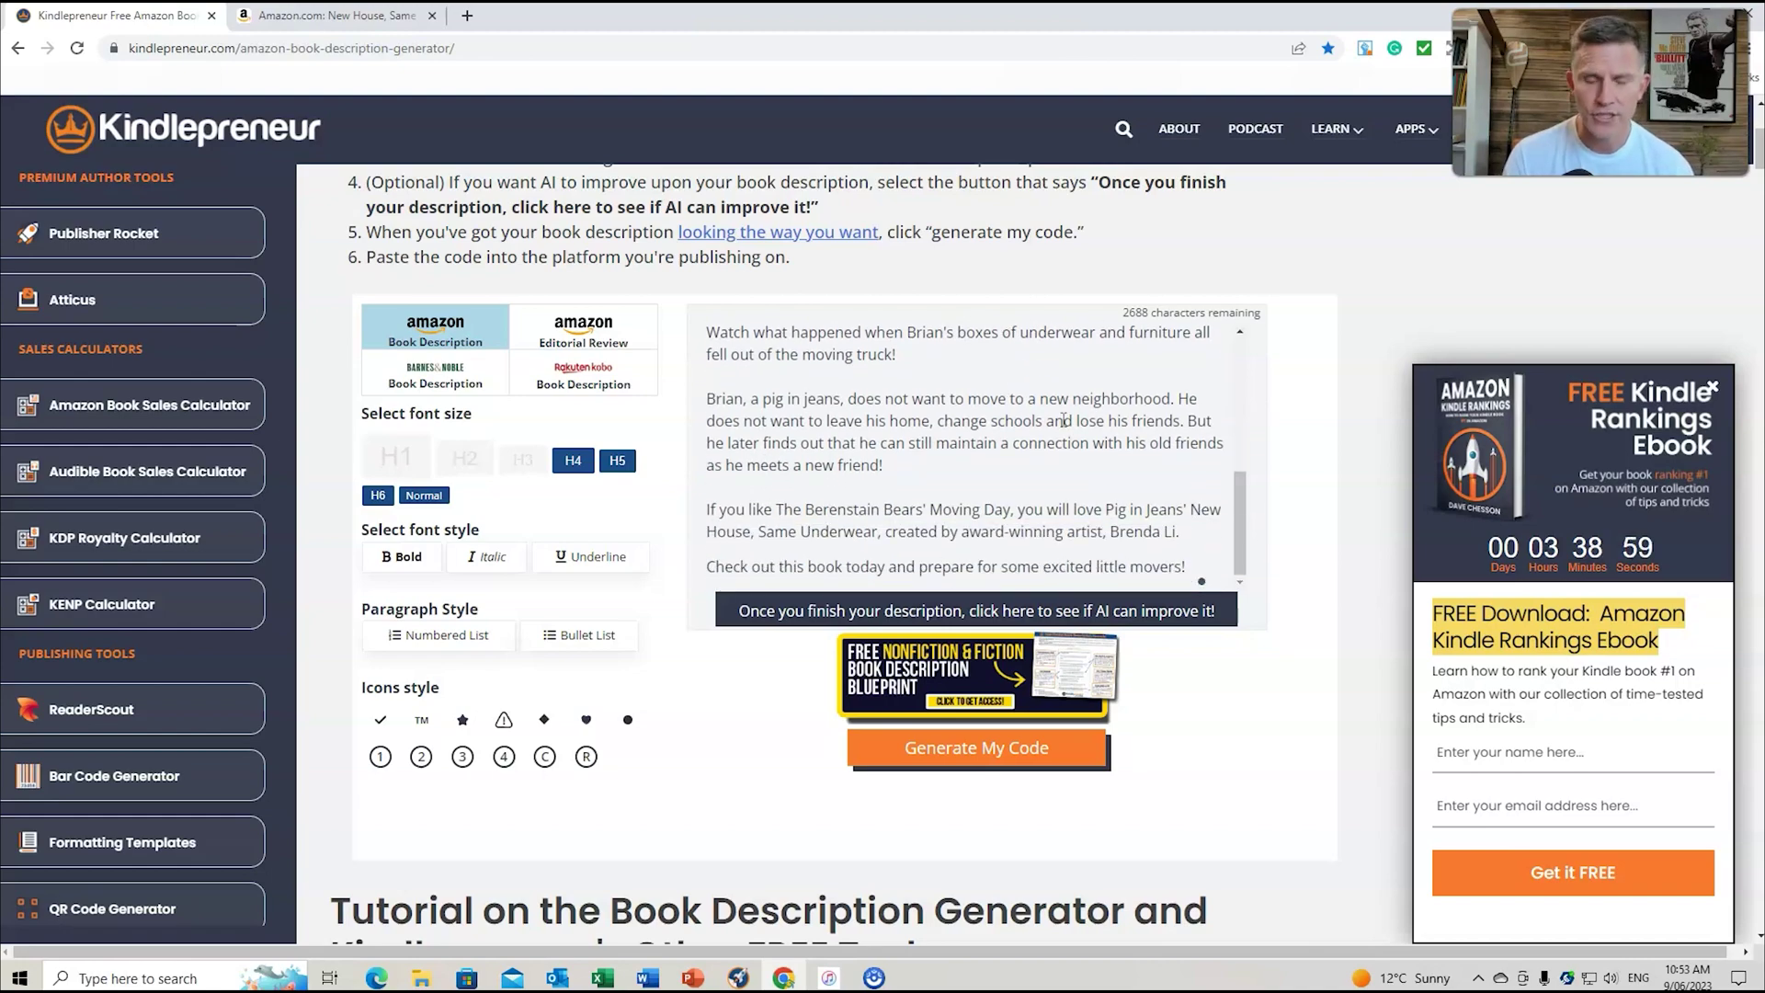
{"action": "left_click", "coordinate": [980, 749]}
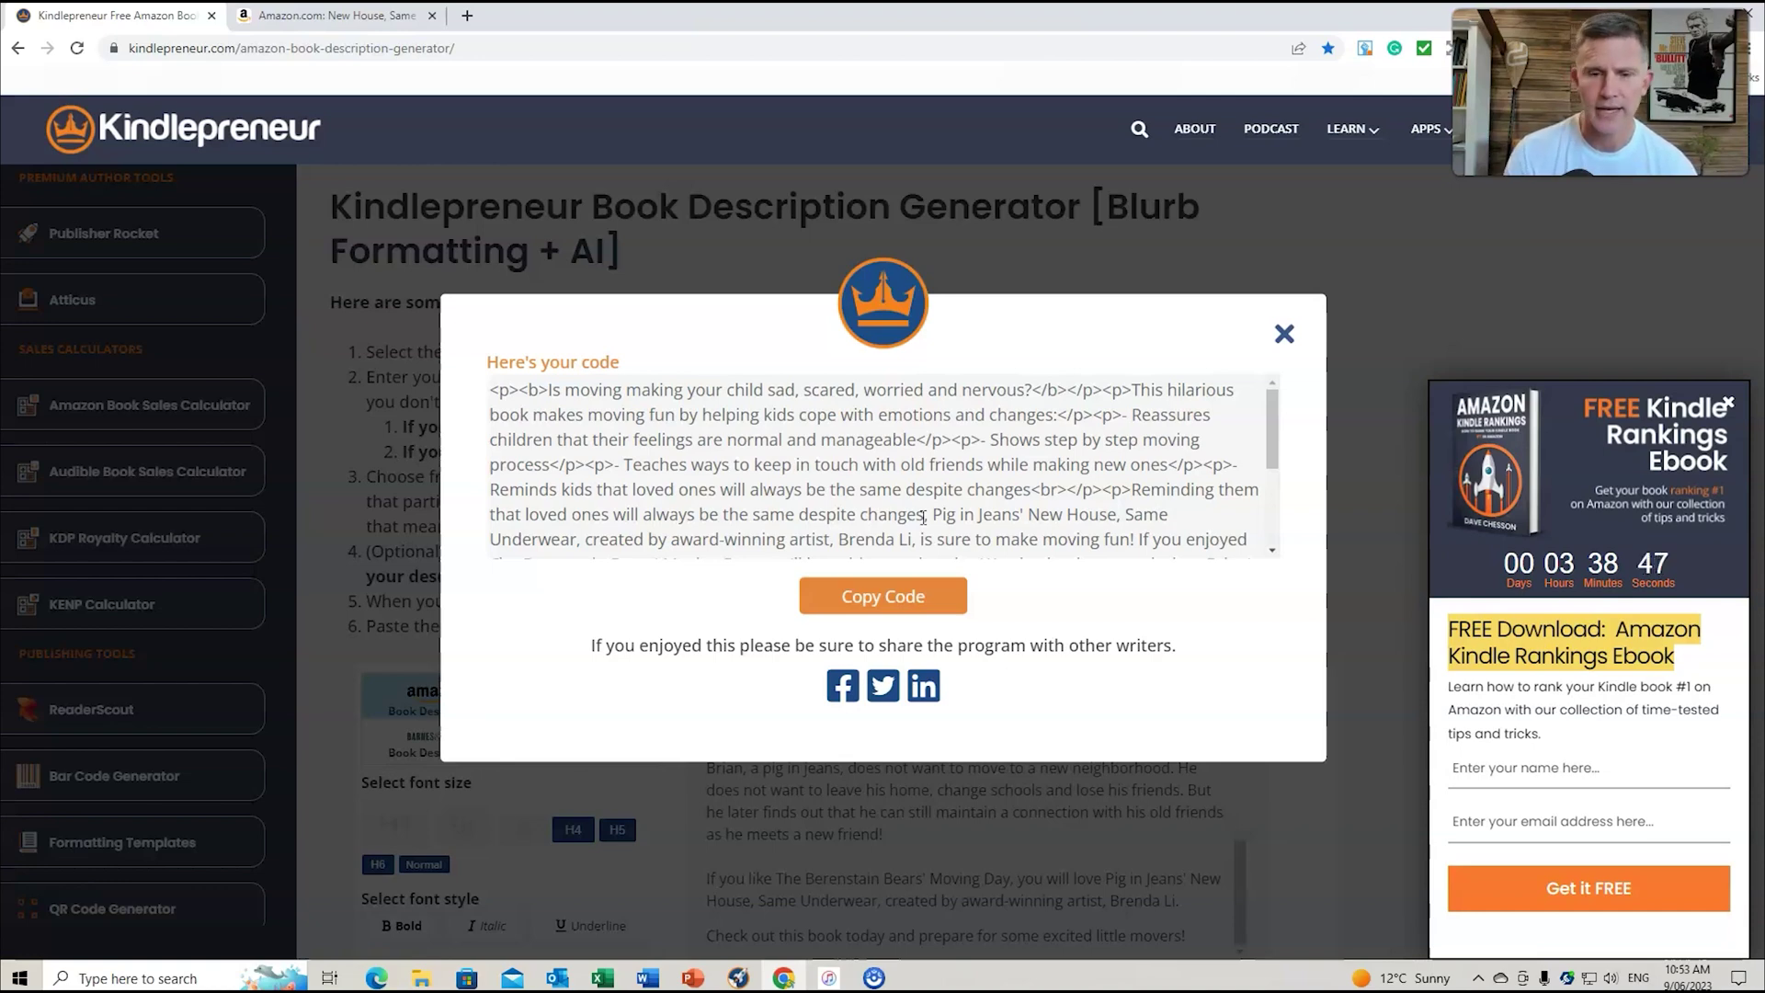
{"action": "left_click", "coordinate": [895, 607]}
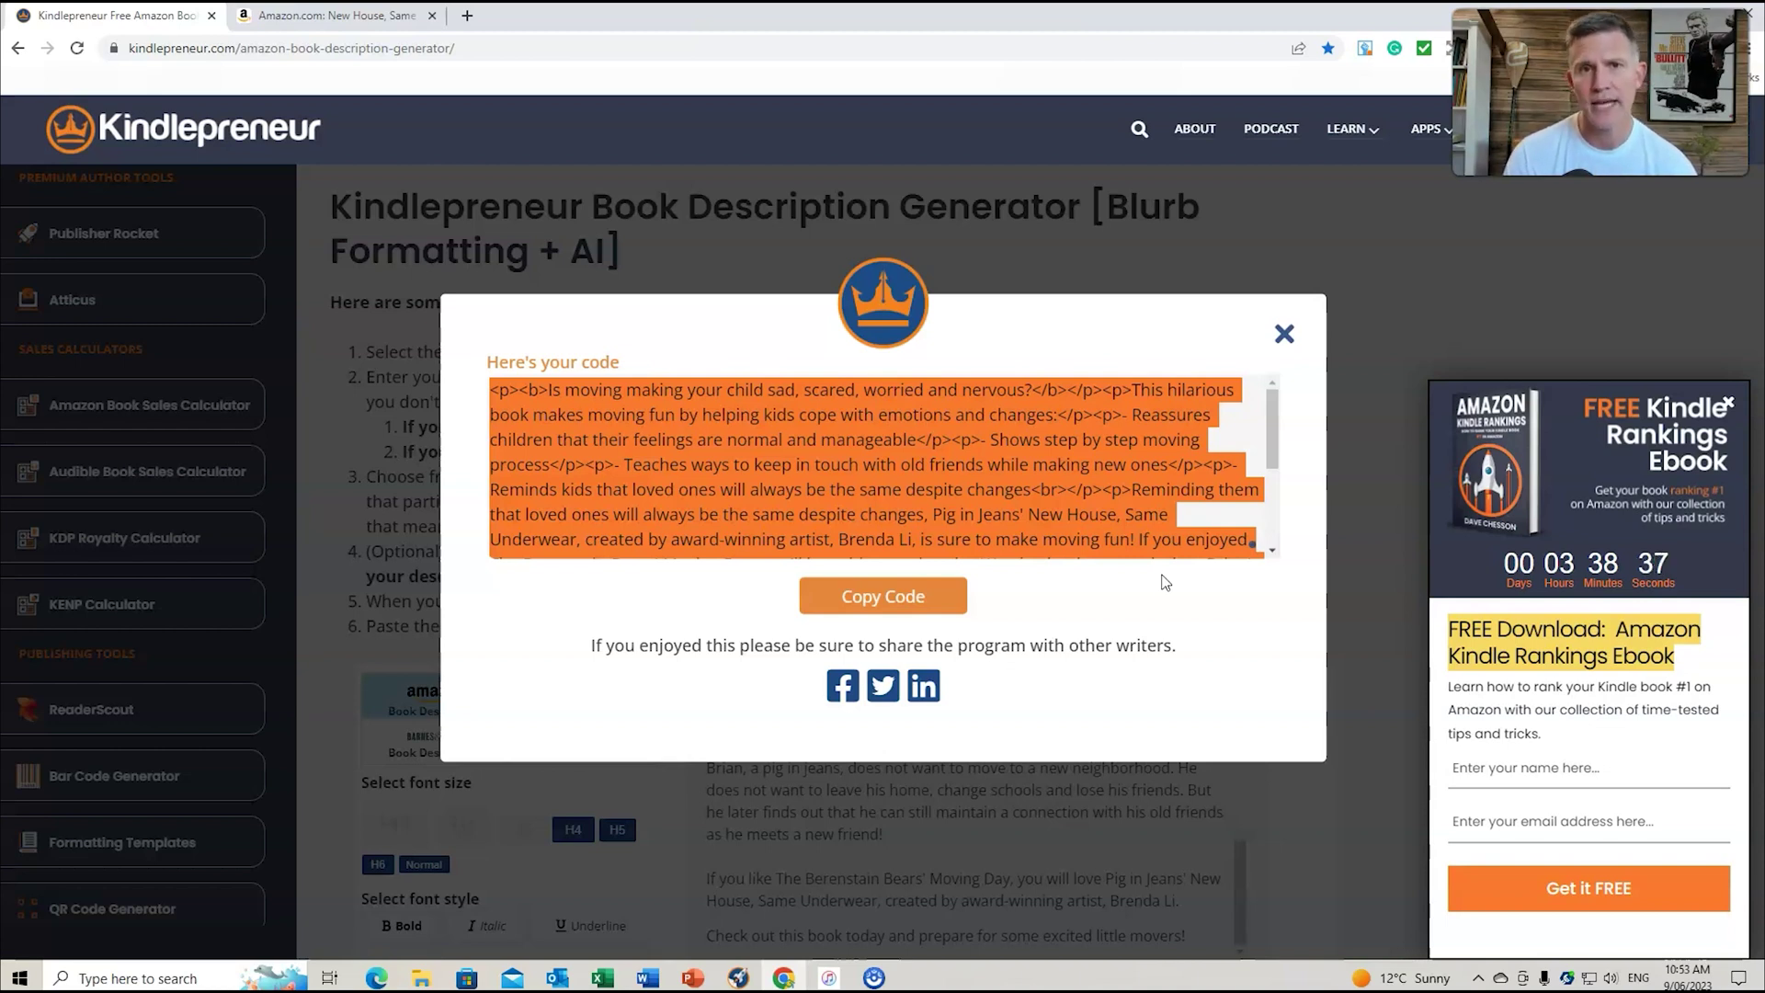
- Close the generated code and open the Amazon Book Sales Calculator
{"action": "left_click", "coordinate": [1285, 334]}
{"action": "scroll", "coordinate": [1094, 409], "scroll_direction": "down", "scroll_amount": 4}
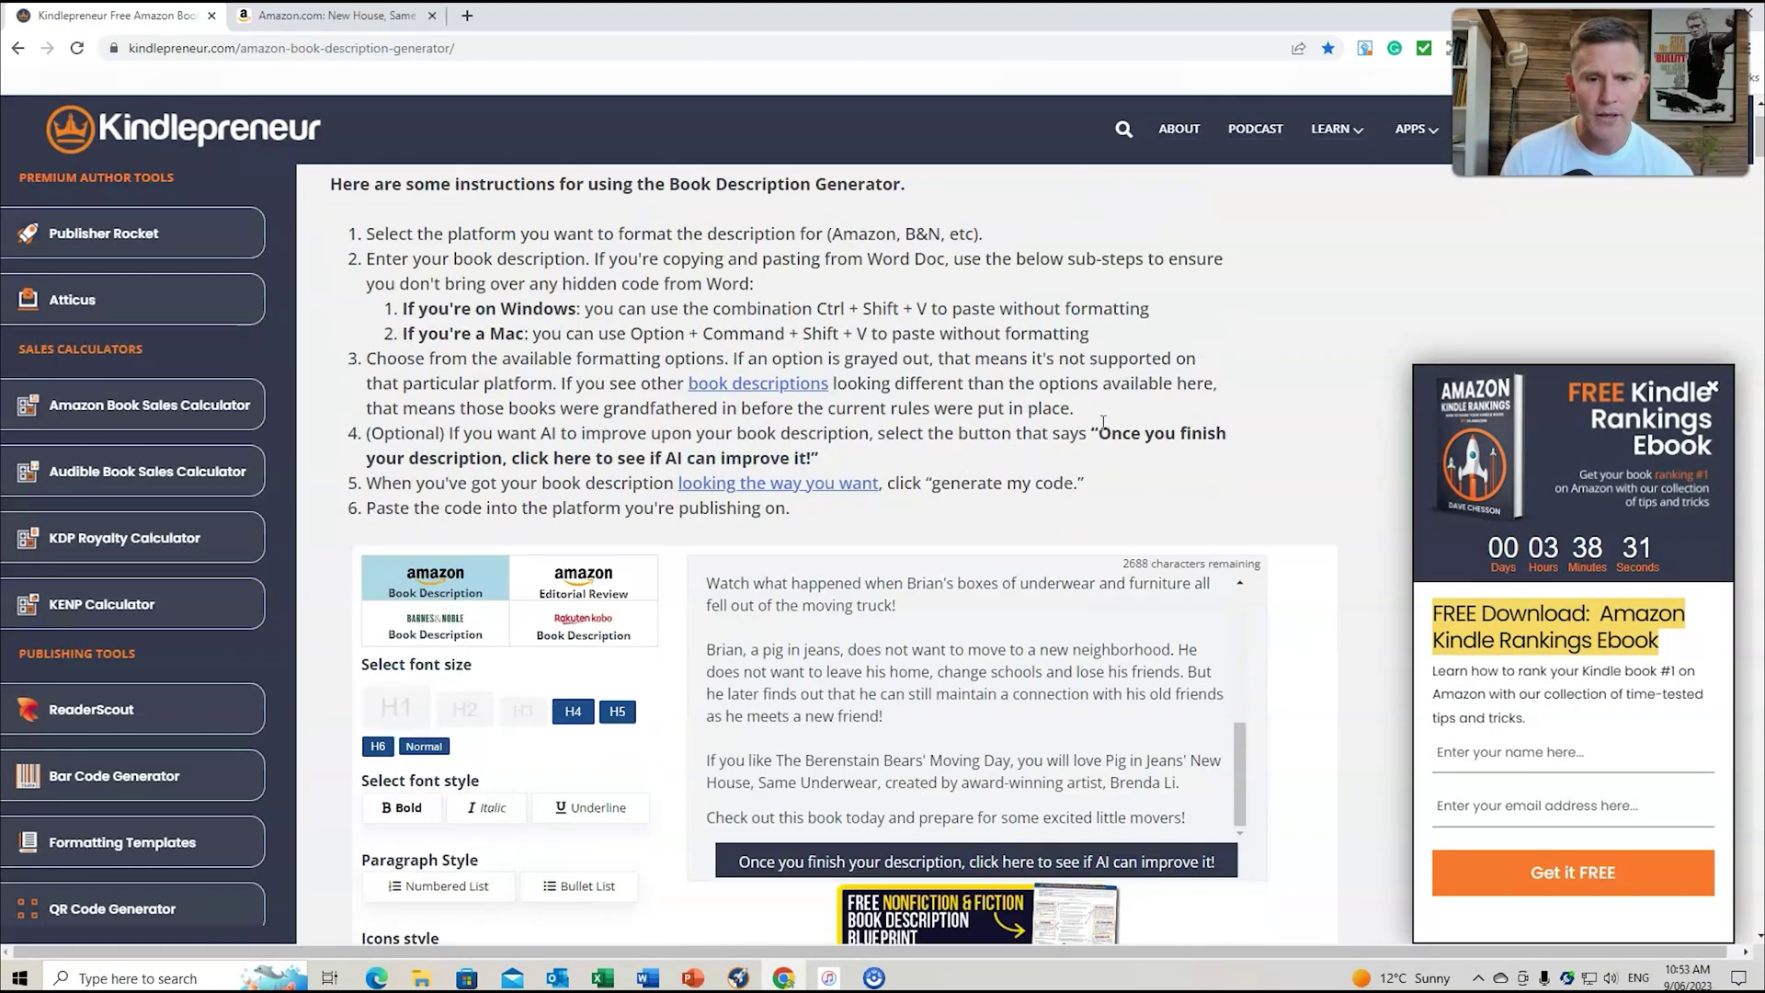
{"action": "scroll", "coordinate": [1095, 409], "scroll_direction": "up", "scroll_amount": 6}
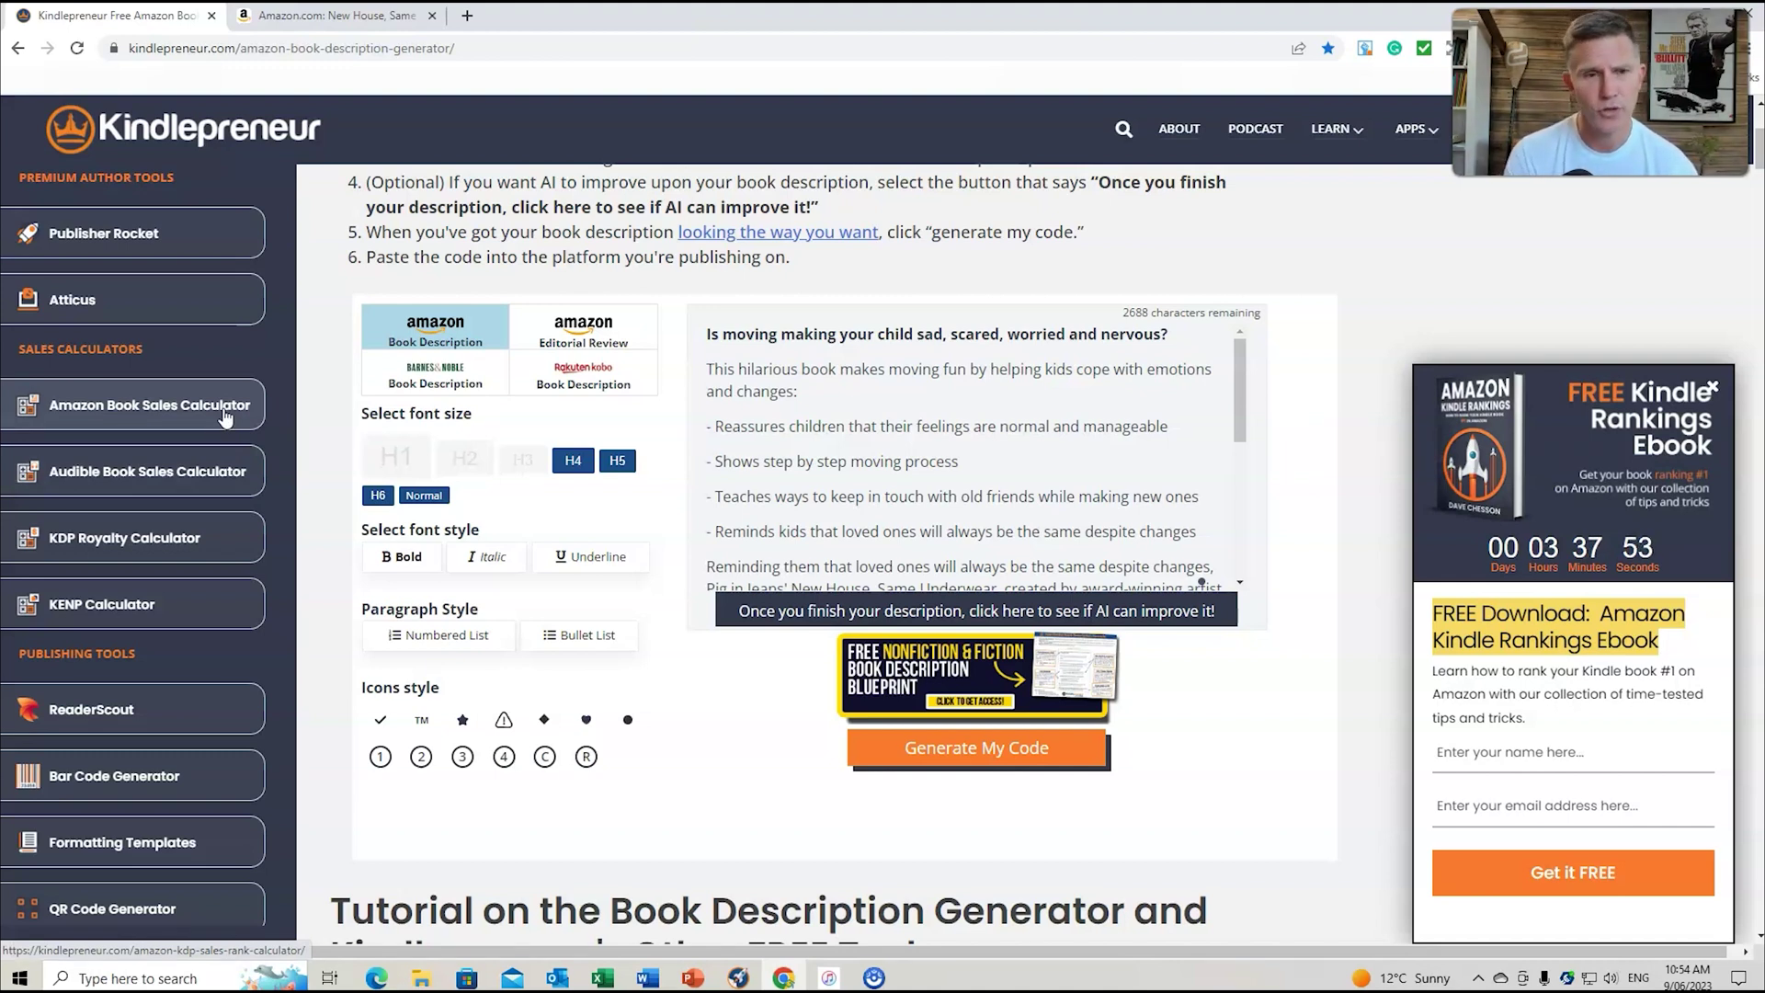
{"action": "left_click", "coordinate": [152, 415]}
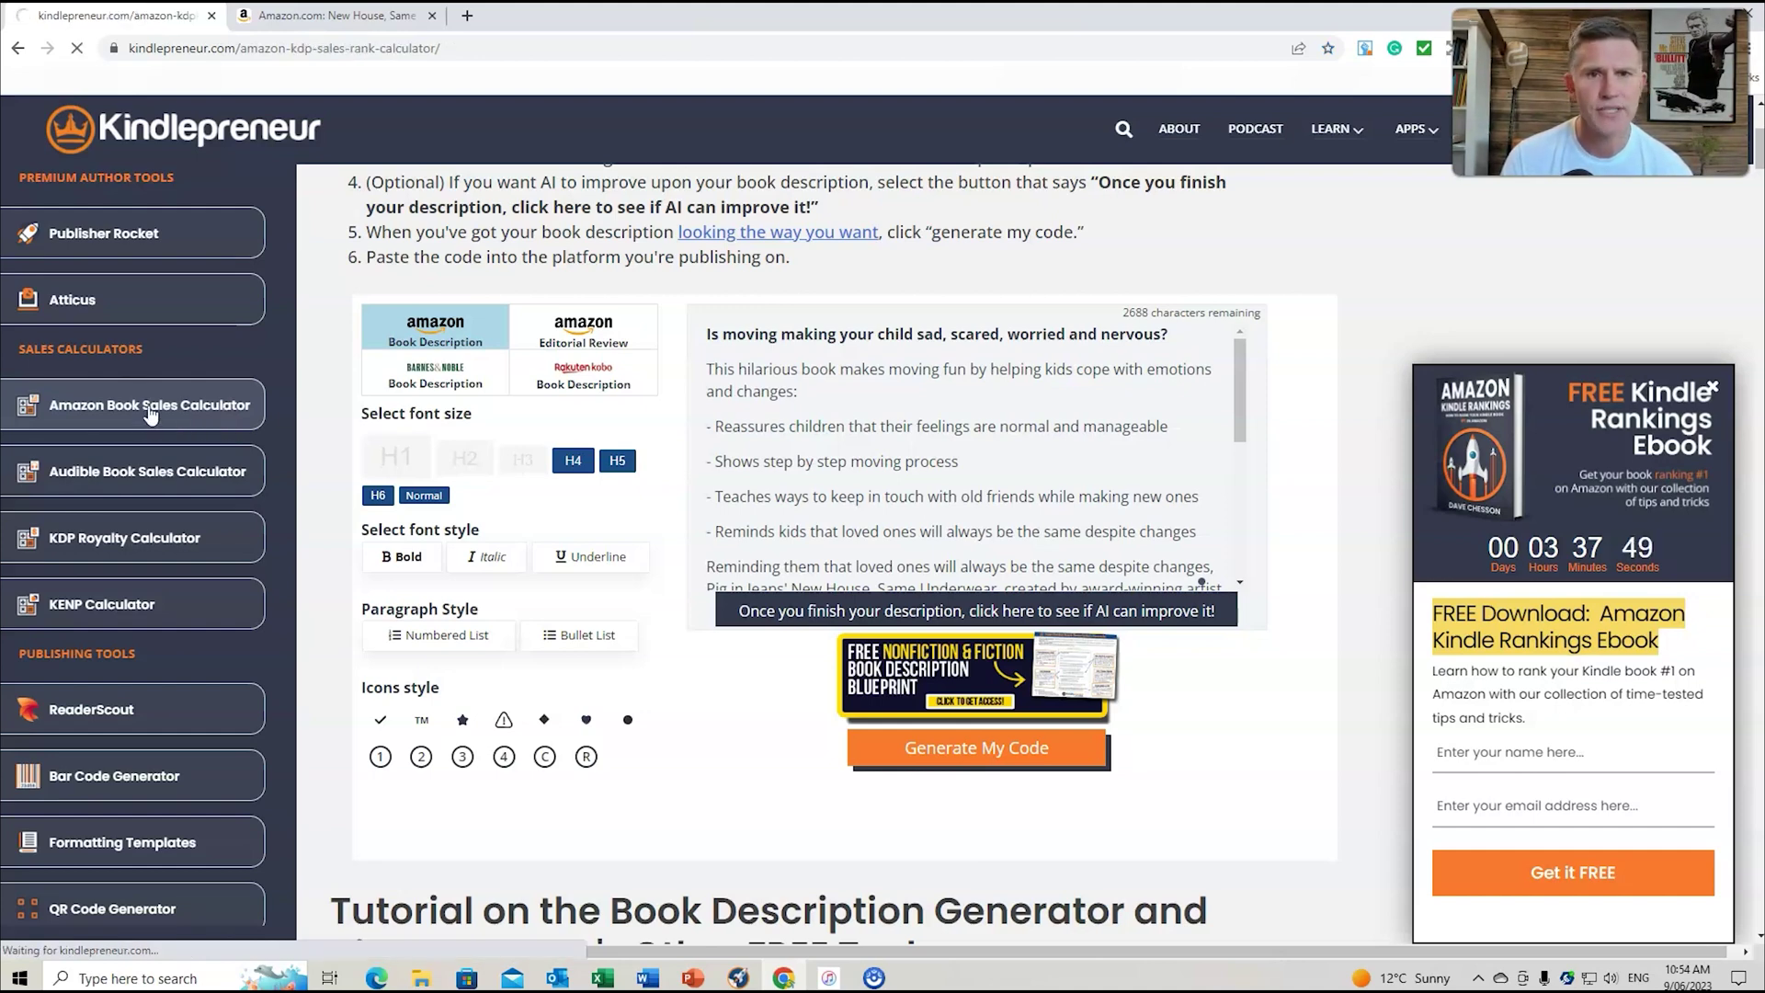
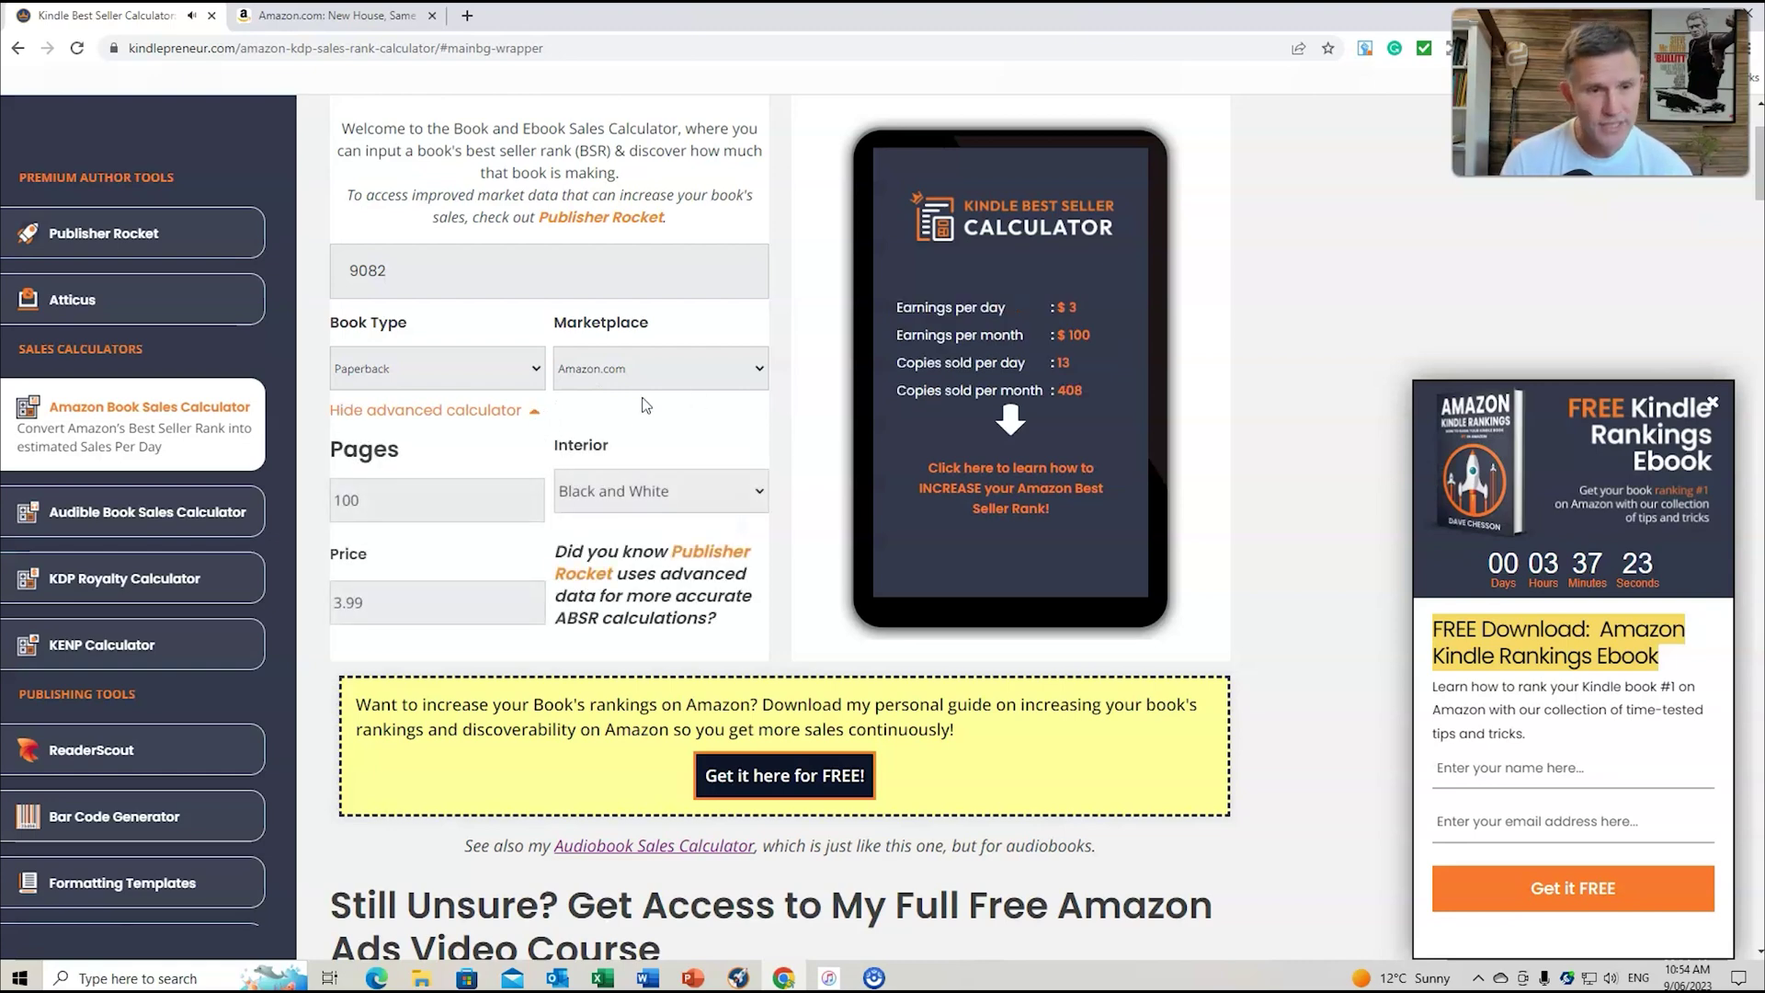
- Look up the paperback's page count in the Amazon product details and set the calculator's pages to 36
{"action": "left_click", "coordinate": [368, 17]}
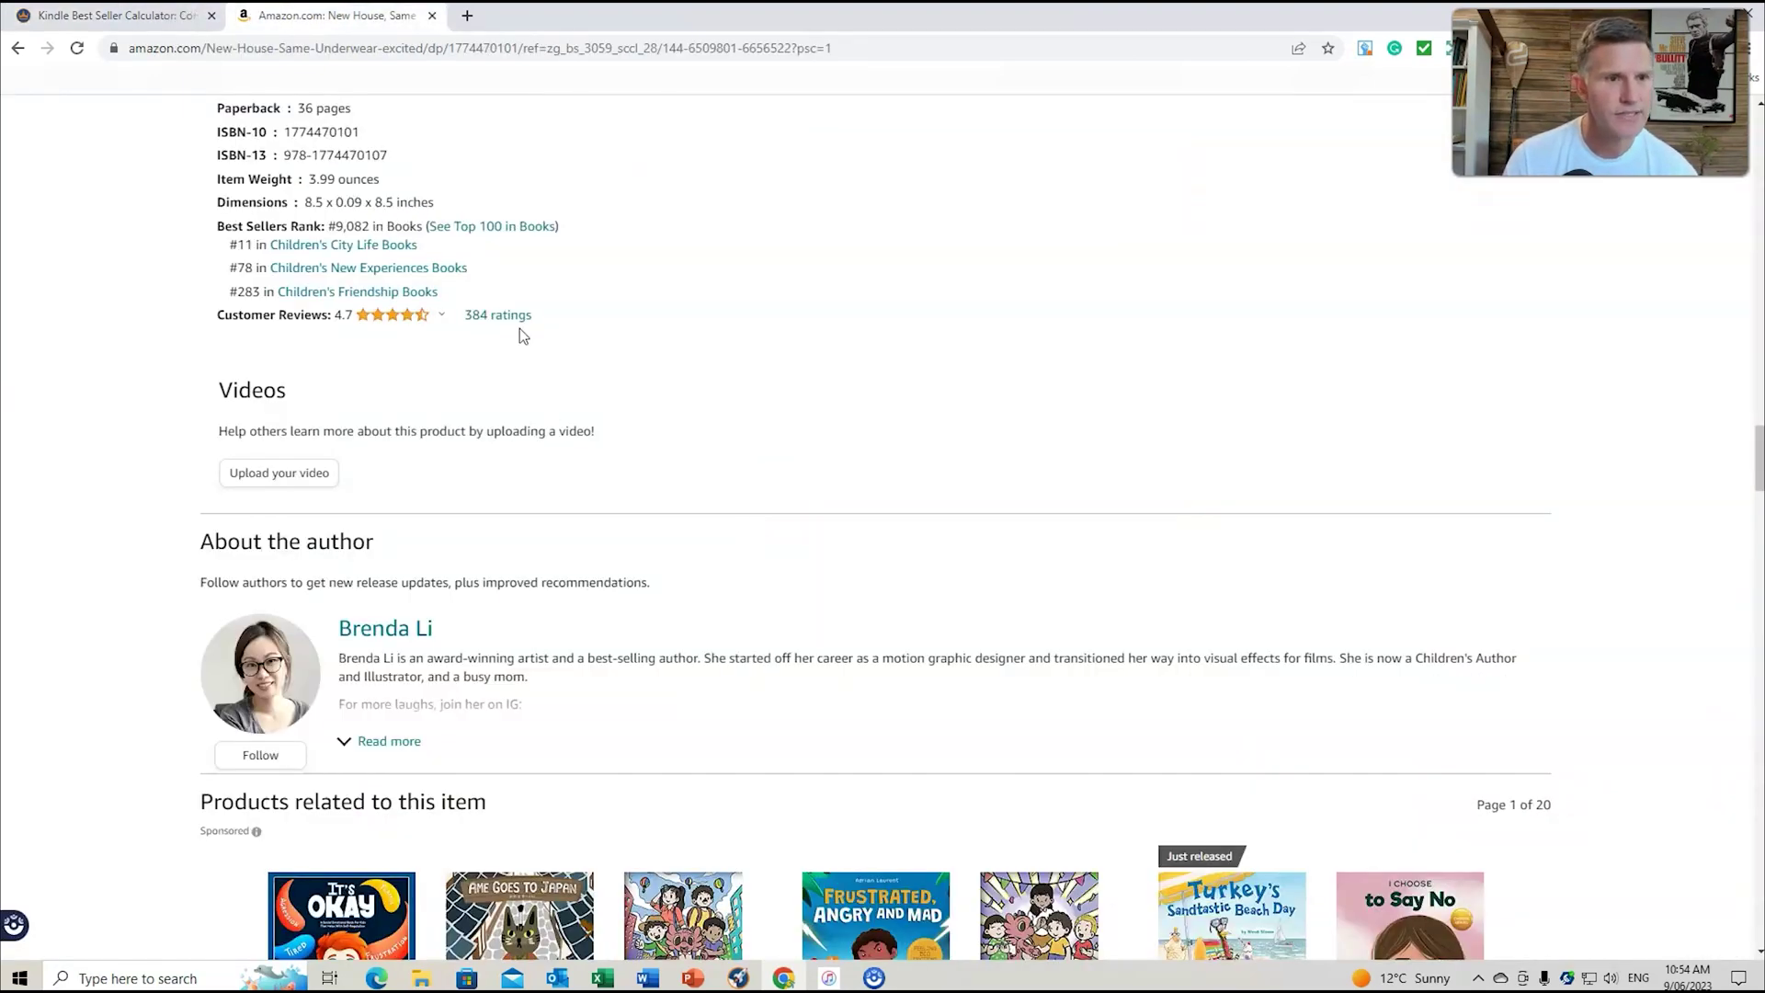
{"action": "scroll", "coordinate": [521, 333], "scroll_direction": "up", "scroll_amount": 4}
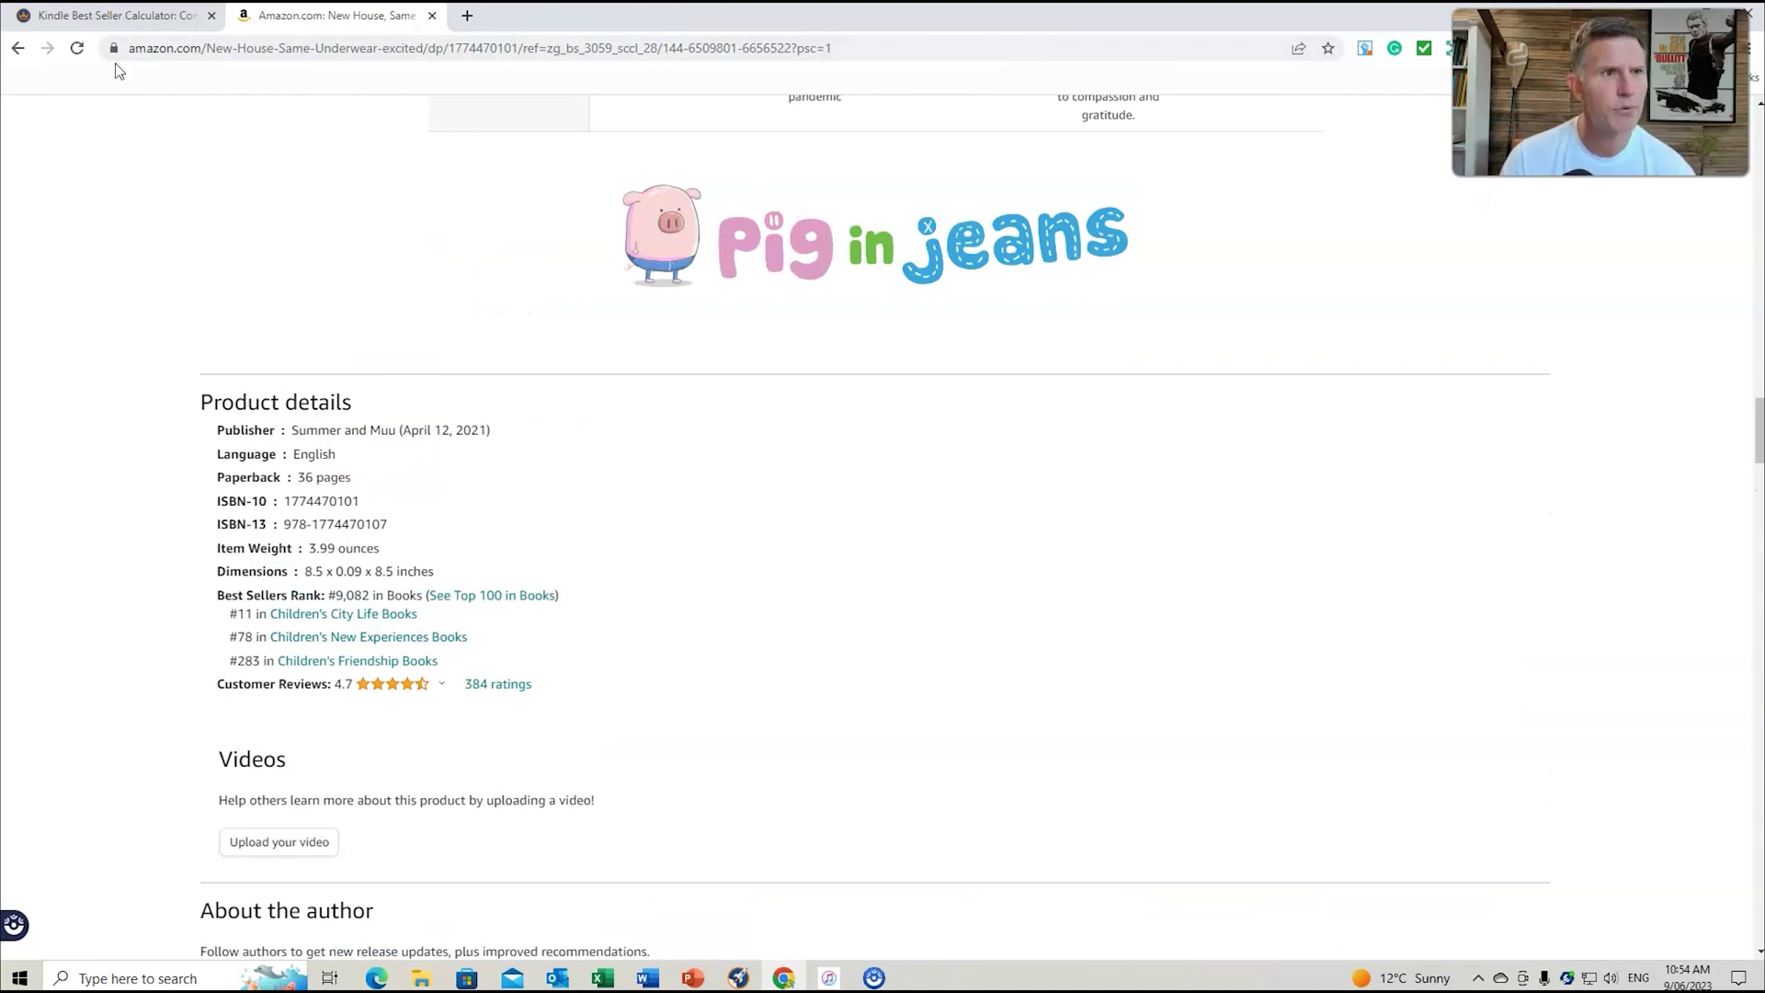
{"action": "left_click", "coordinate": [121, 16]}
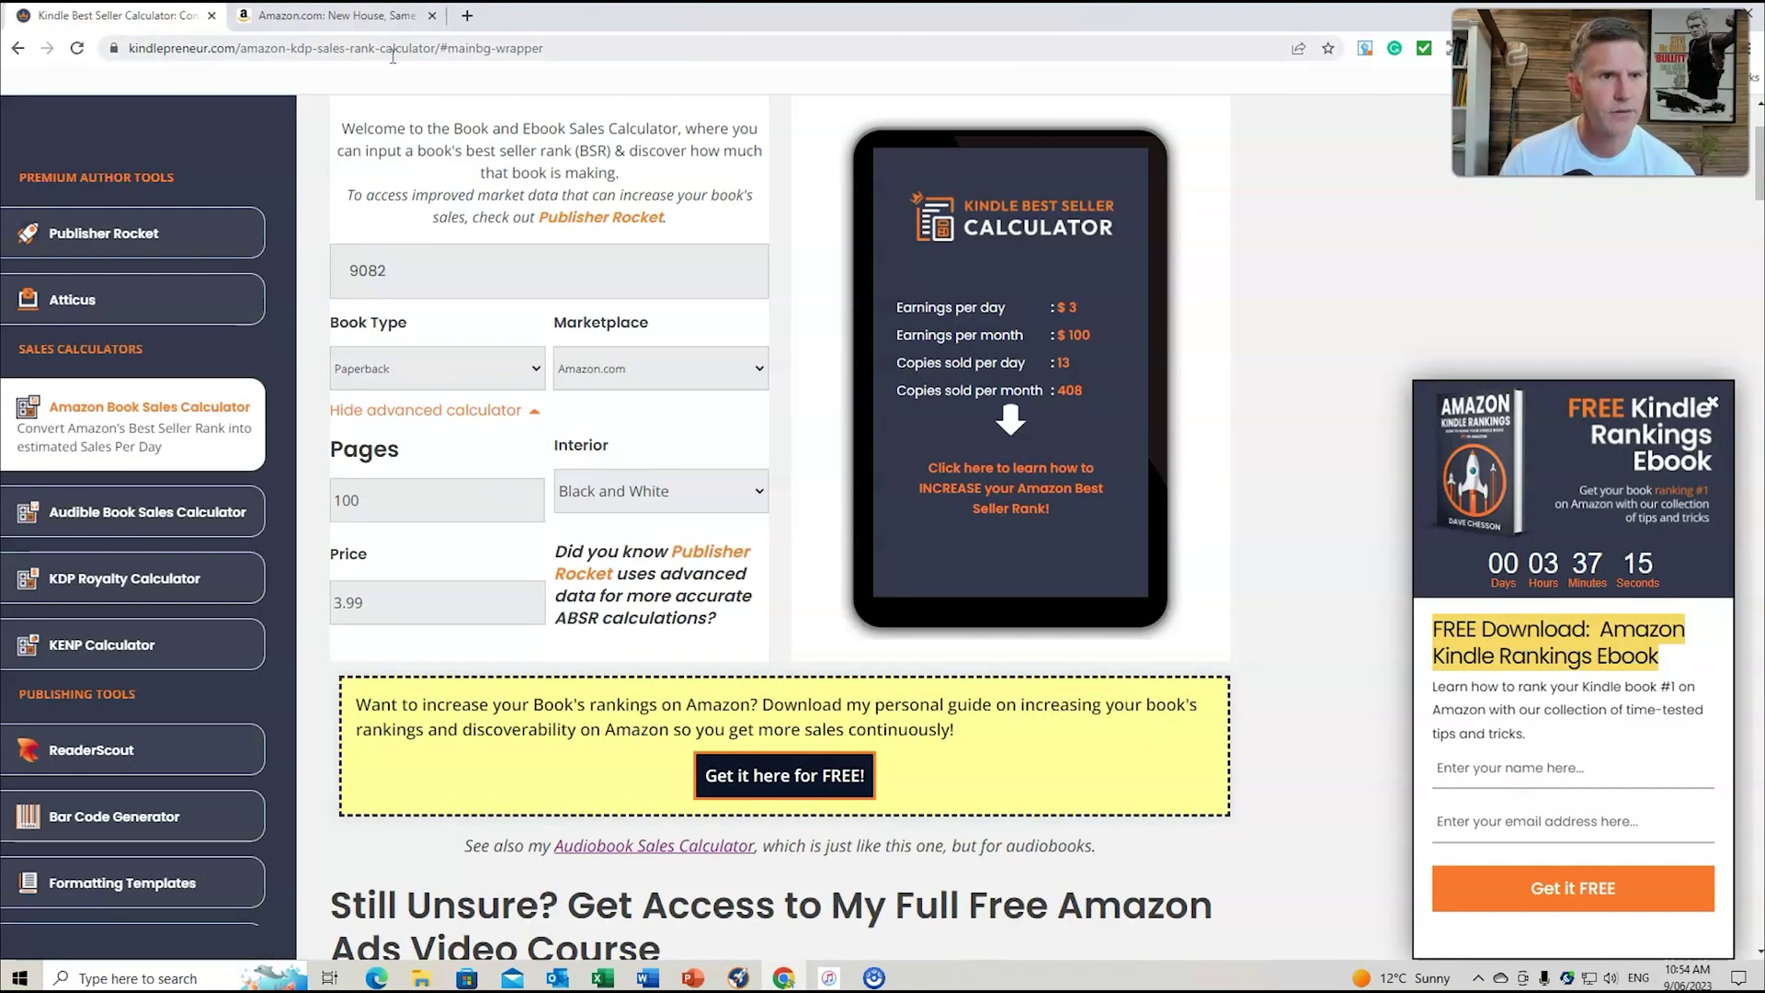
{"action": "left_click", "coordinate": [365, 12]}
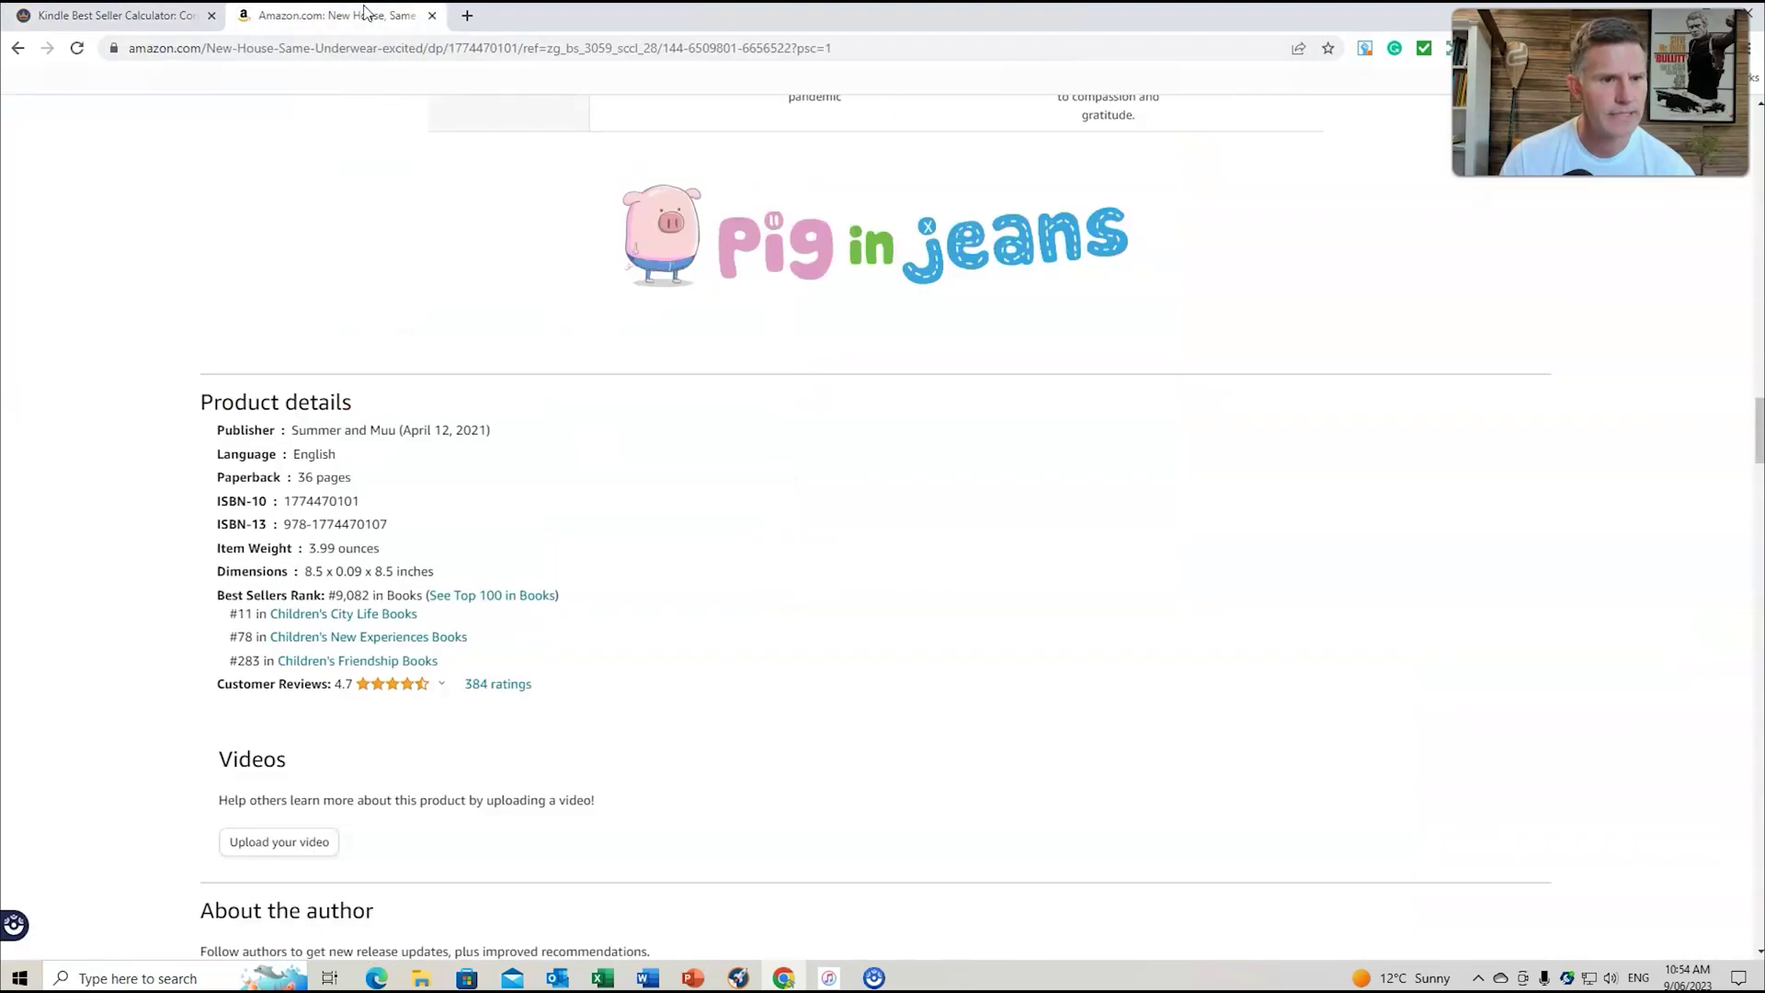
{"action": "left_click", "coordinate": [124, 16]}
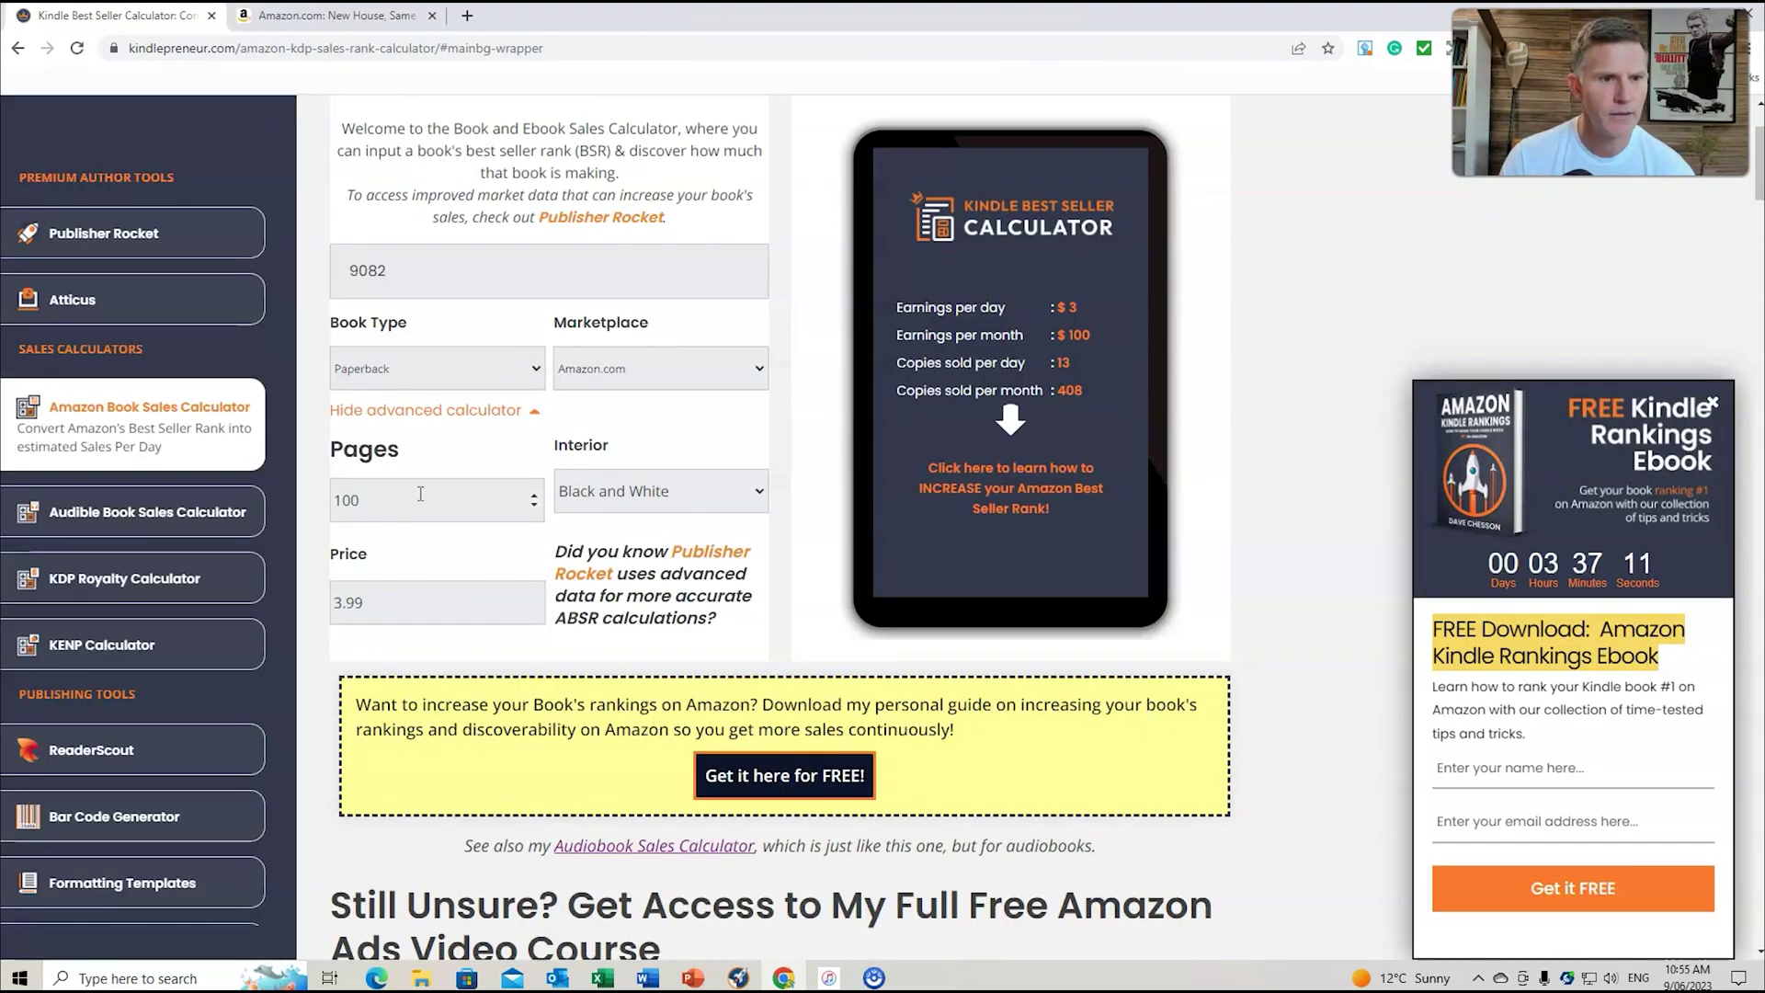
{"action": "left_click_drag", "start_coordinate": [420, 494], "coordinate": [323, 496]}
{"action": "type", "text": "3"}
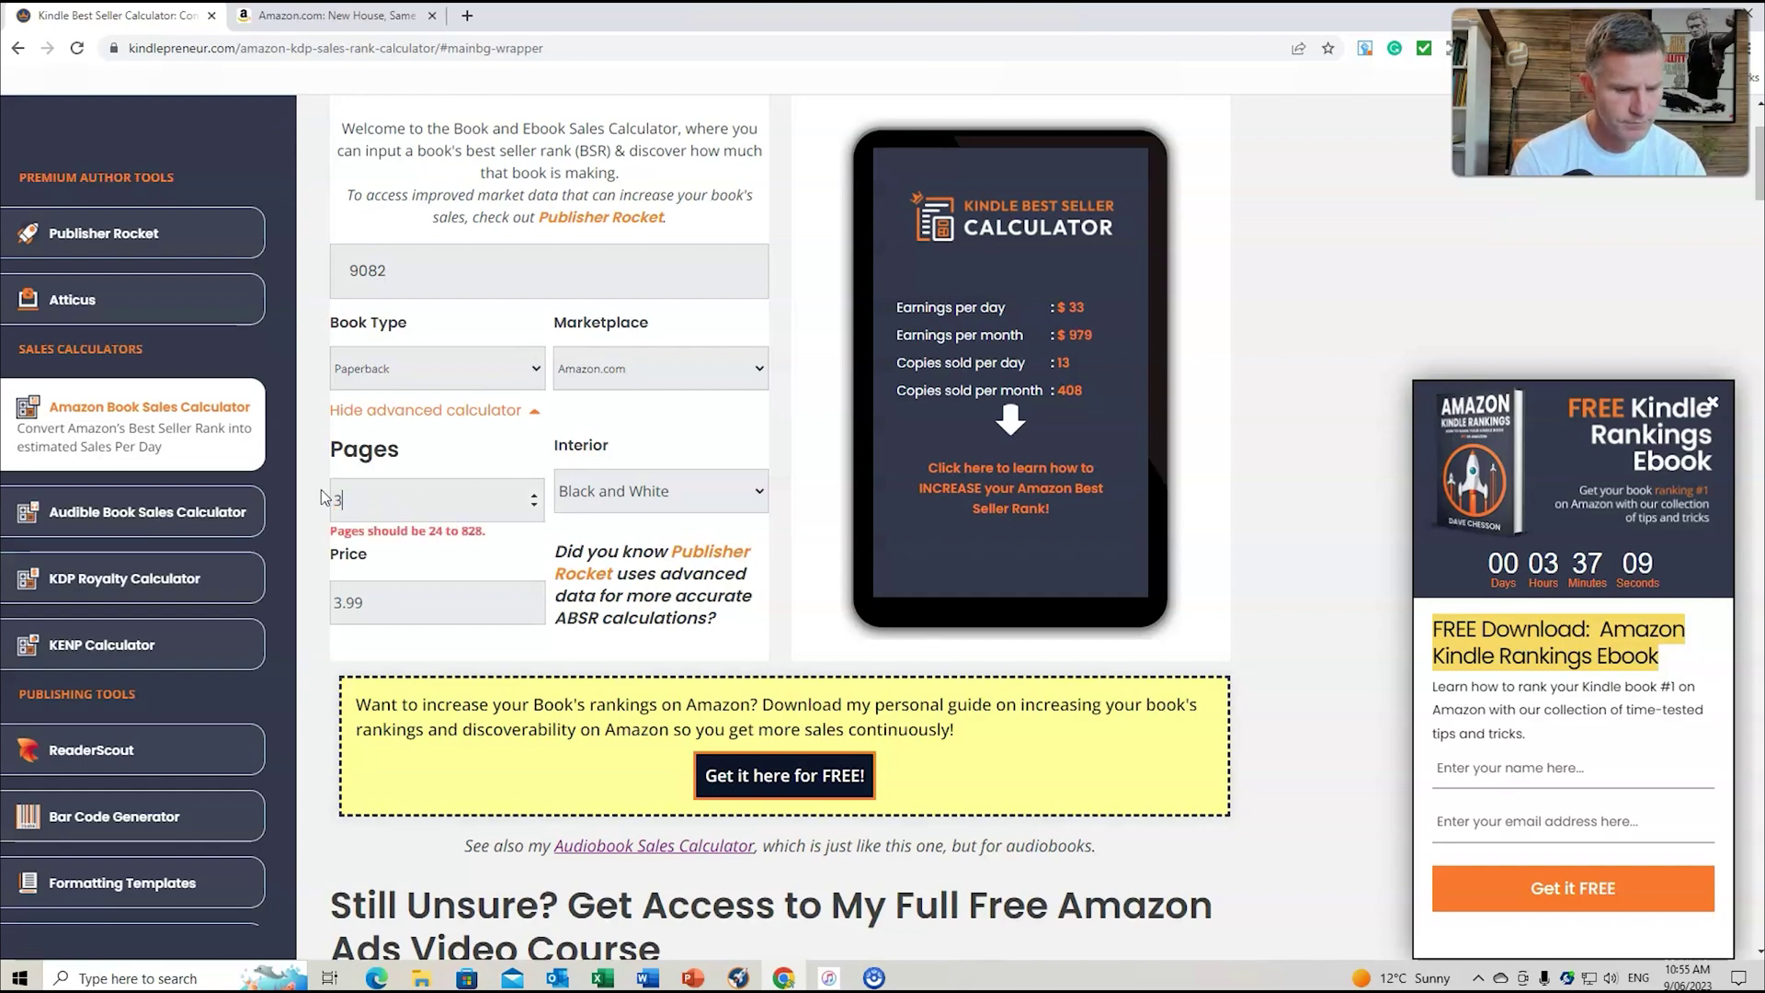
{"action": "type", "text": "6"}
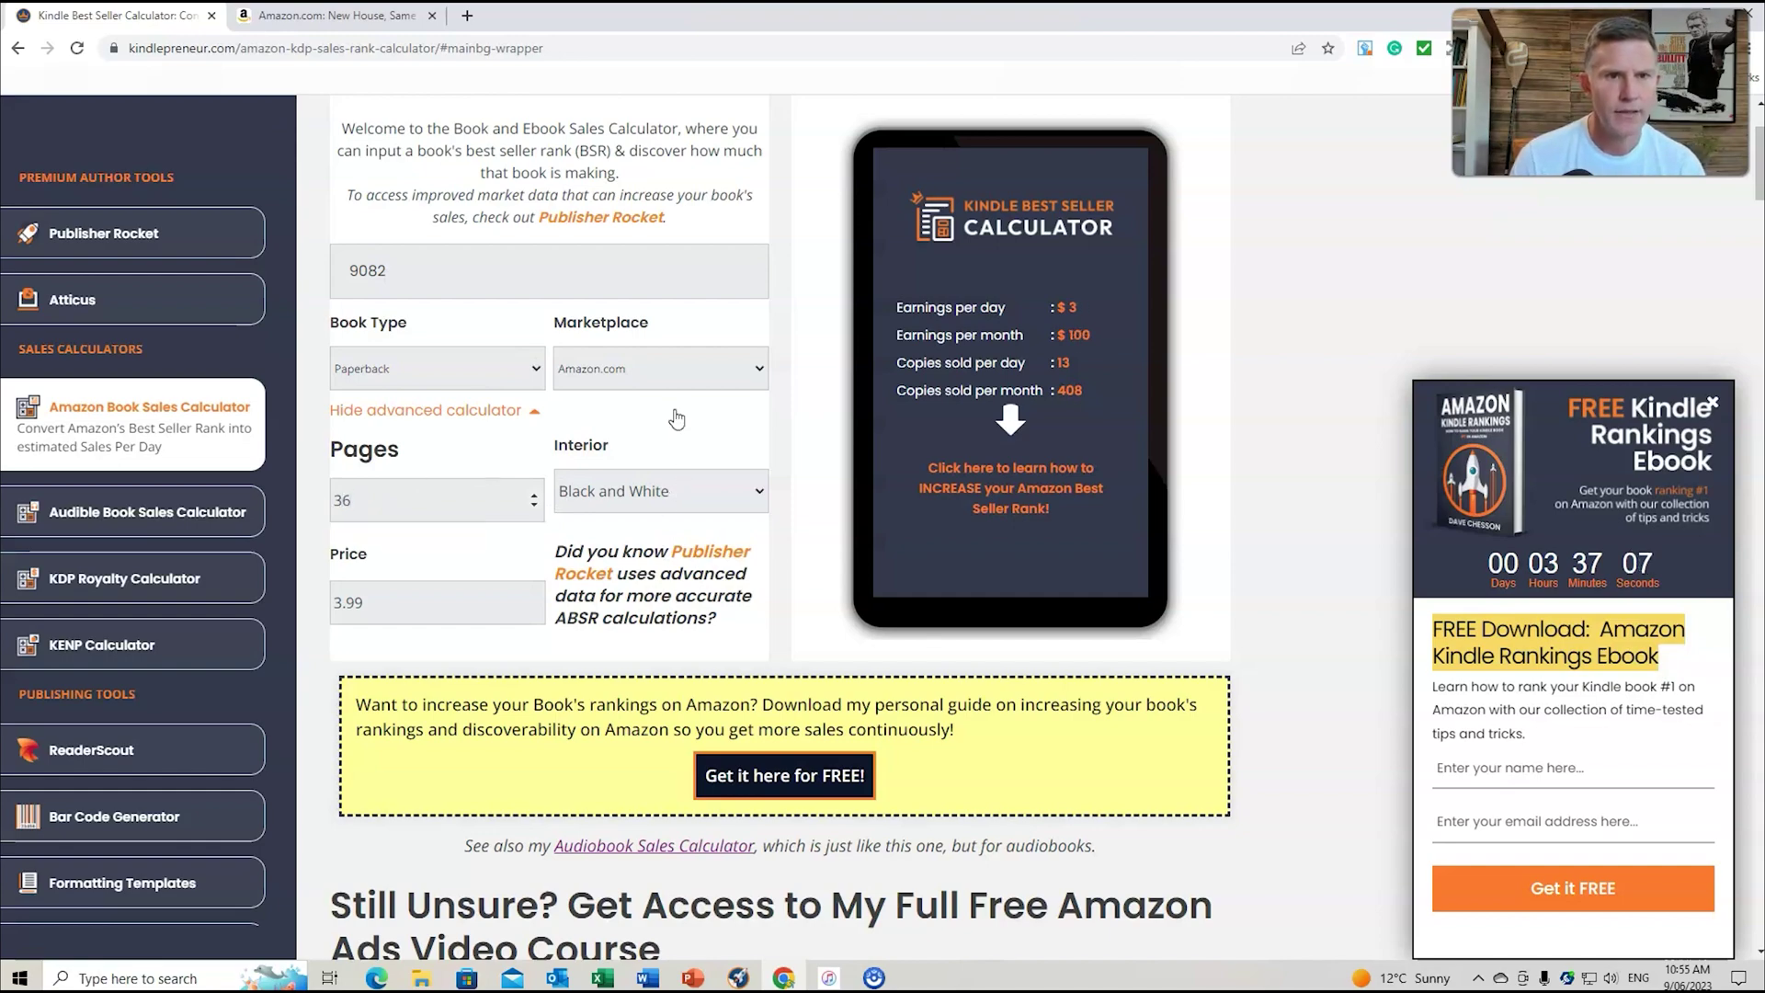
- Check the book's artwork in its Amazon sample preview and set the sales calculator's interior to Premium Color
{"action": "left_click", "coordinate": [340, 15]}
{"action": "scroll", "coordinate": [842, 406], "scroll_direction": "up", "scroll_amount": 10}
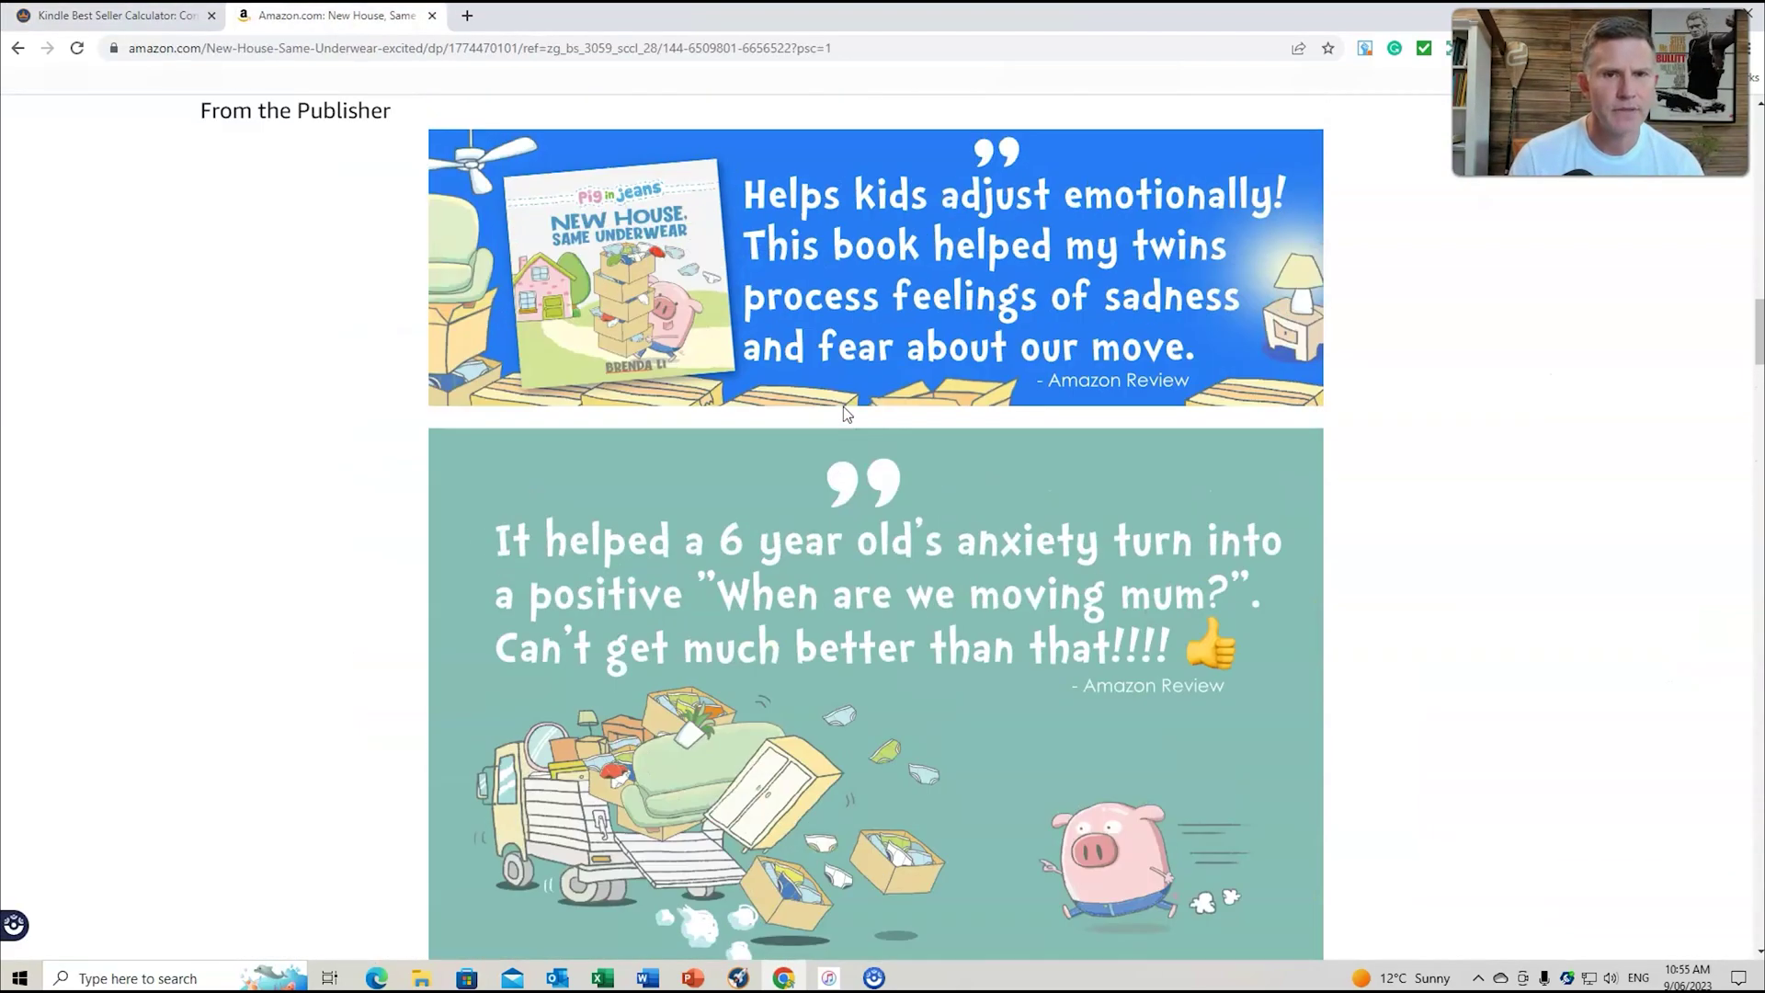
{"action": "scroll", "coordinate": [842, 406], "scroll_direction": "up", "scroll_amount": 15}
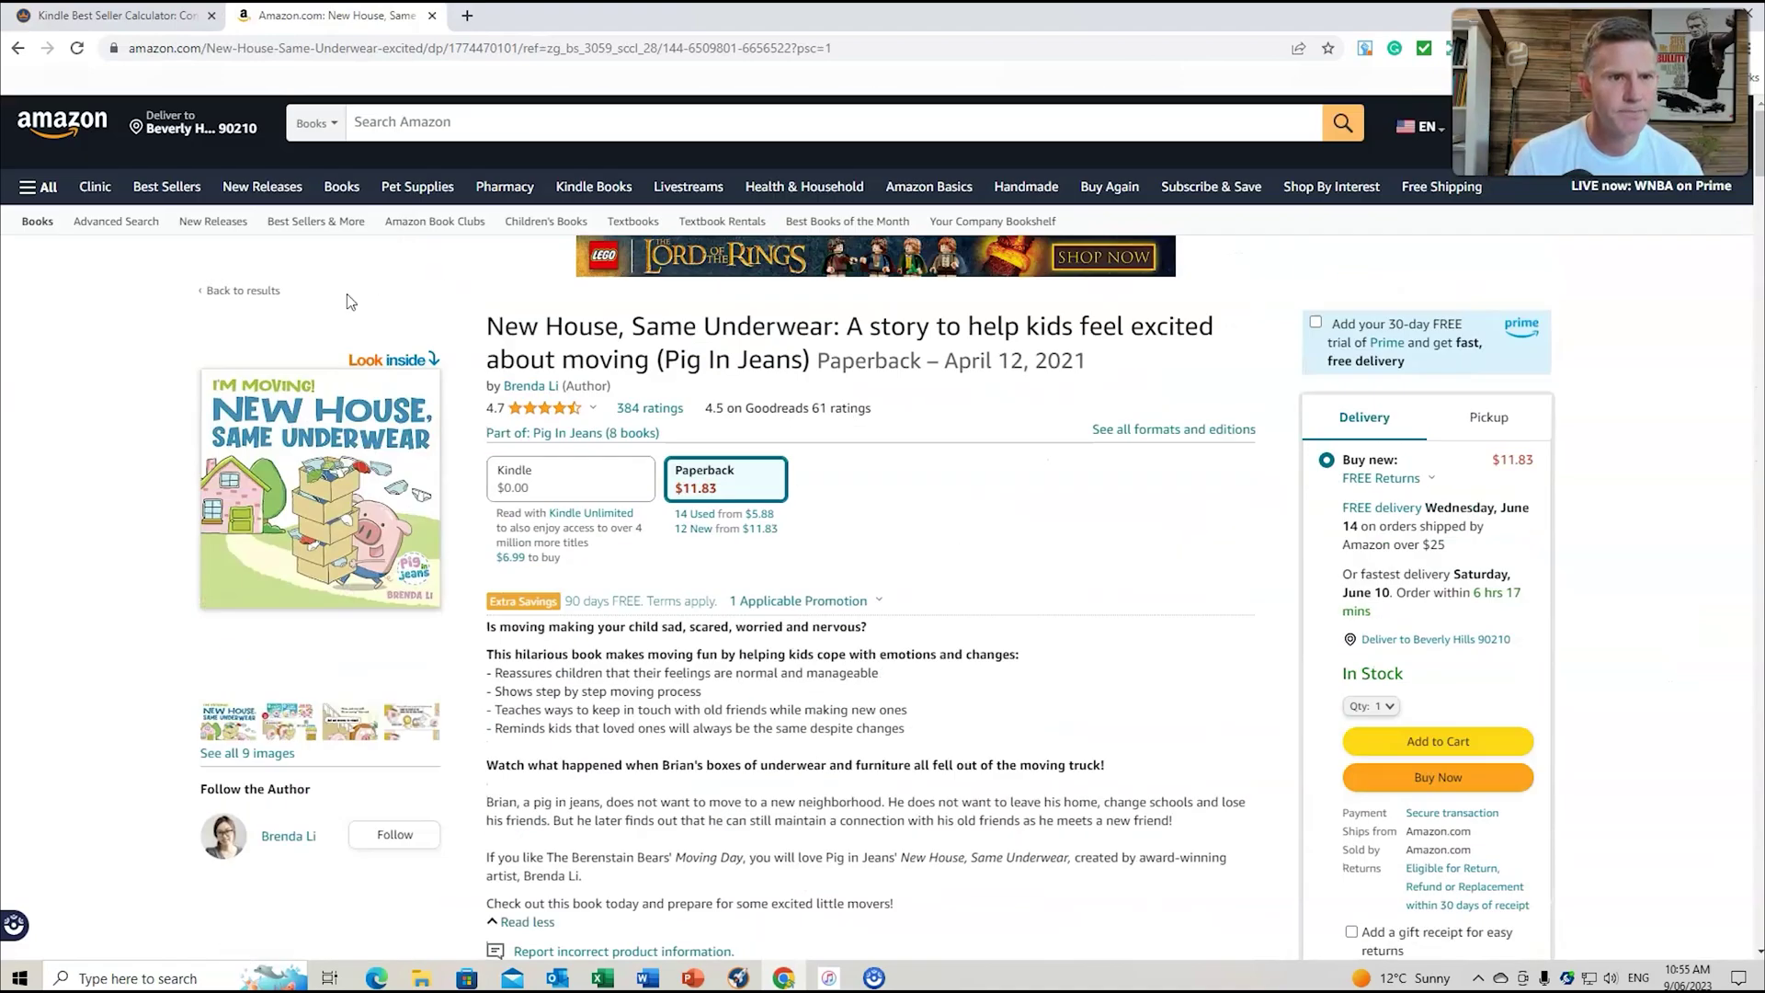
{"action": "left_click", "coordinate": [410, 377]}
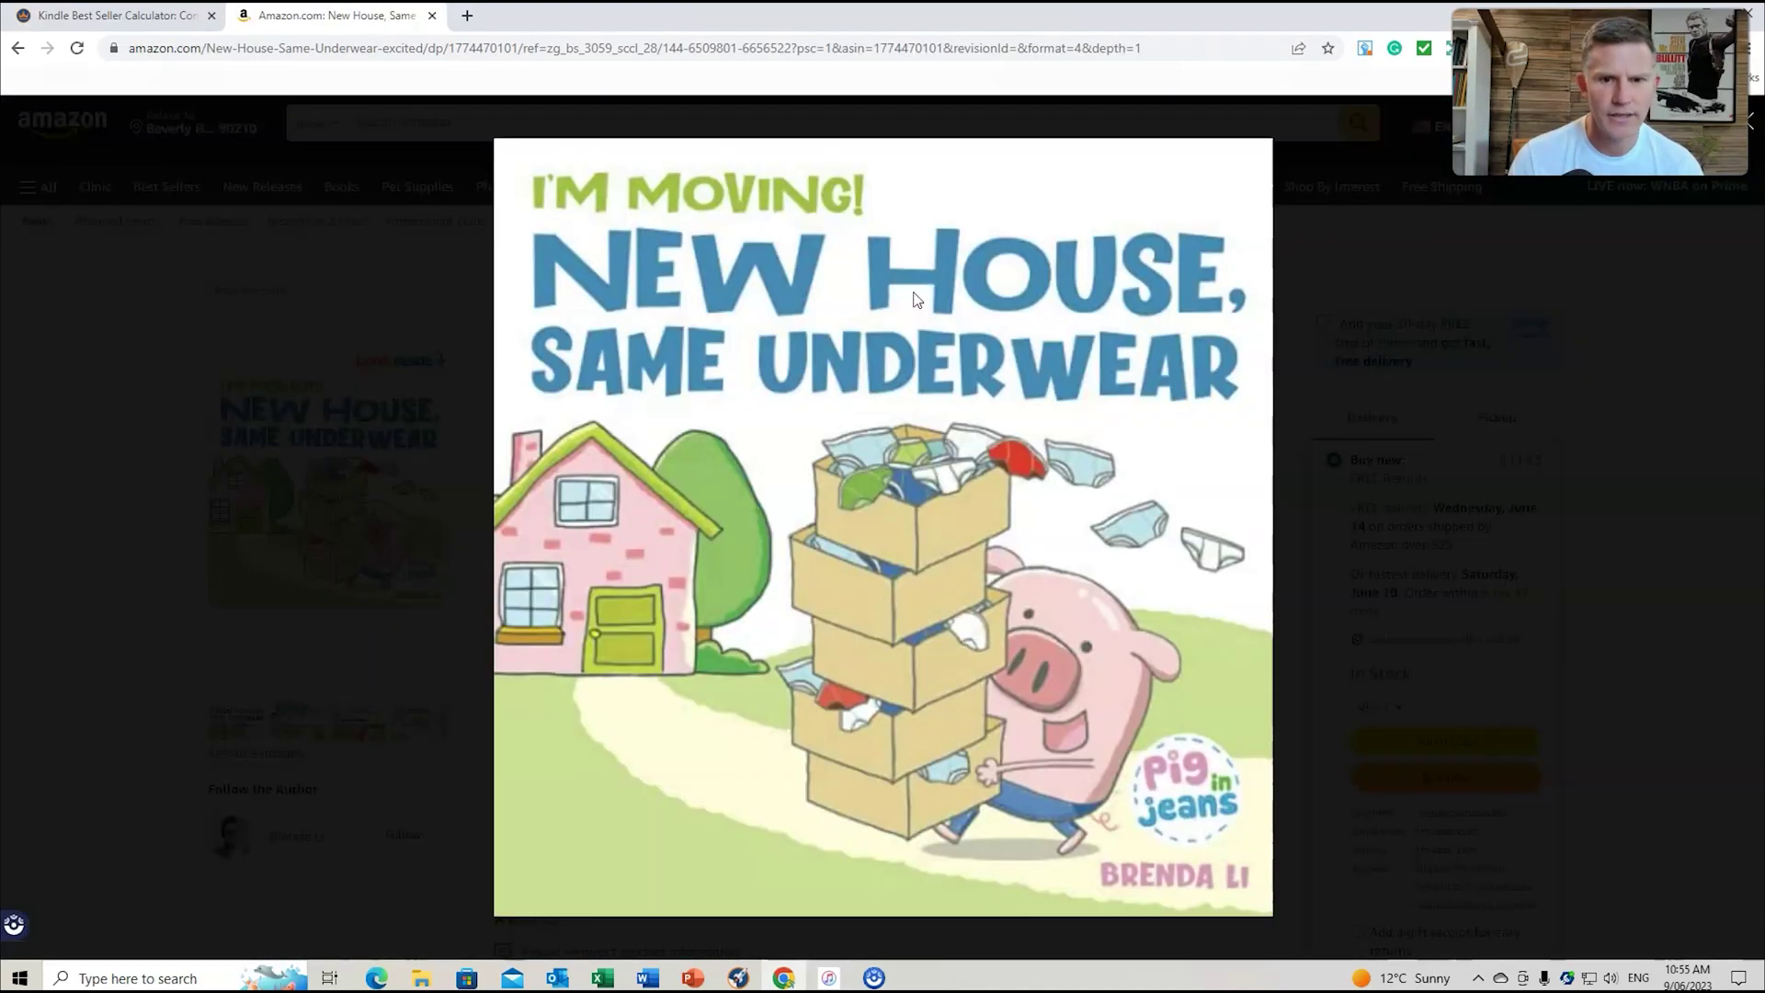
{"action": "scroll", "coordinate": [938, 340], "scroll_direction": "down", "scroll_amount": 15}
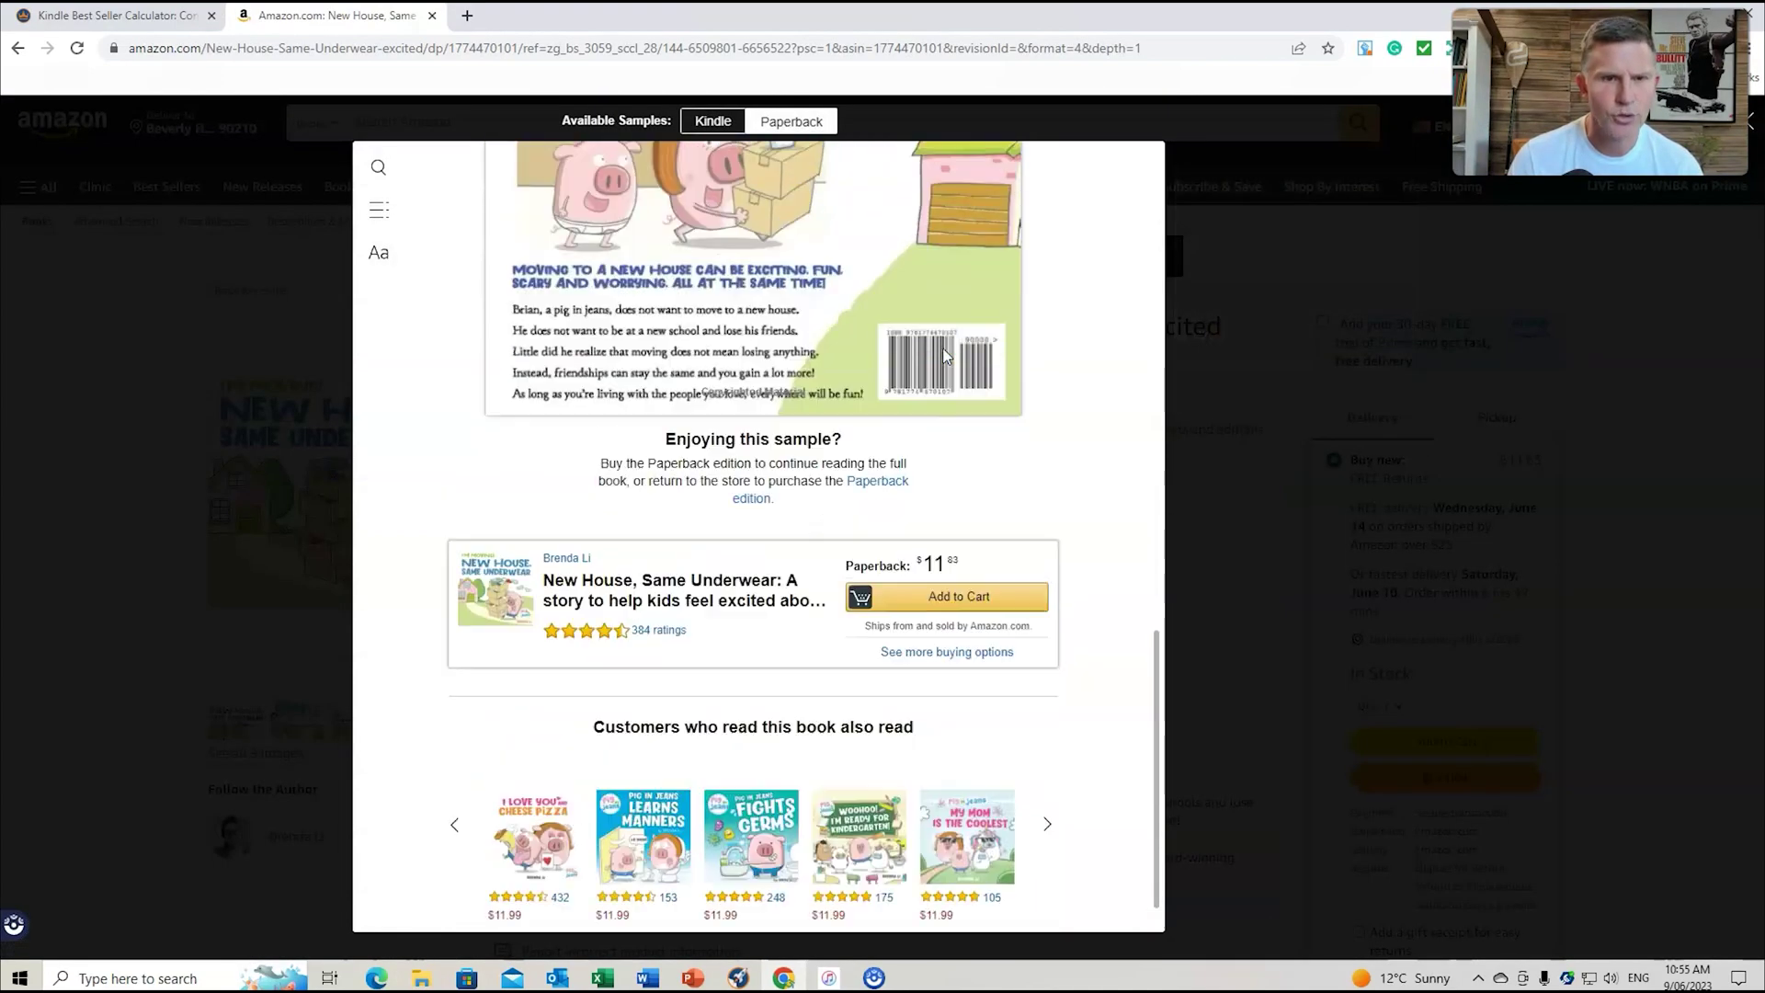
{"action": "scroll", "coordinate": [941, 347], "scroll_direction": "up", "scroll_amount": 10}
{"action": "left_click", "coordinate": [110, 16]}
{"action": "left_click", "coordinate": [751, 497]}
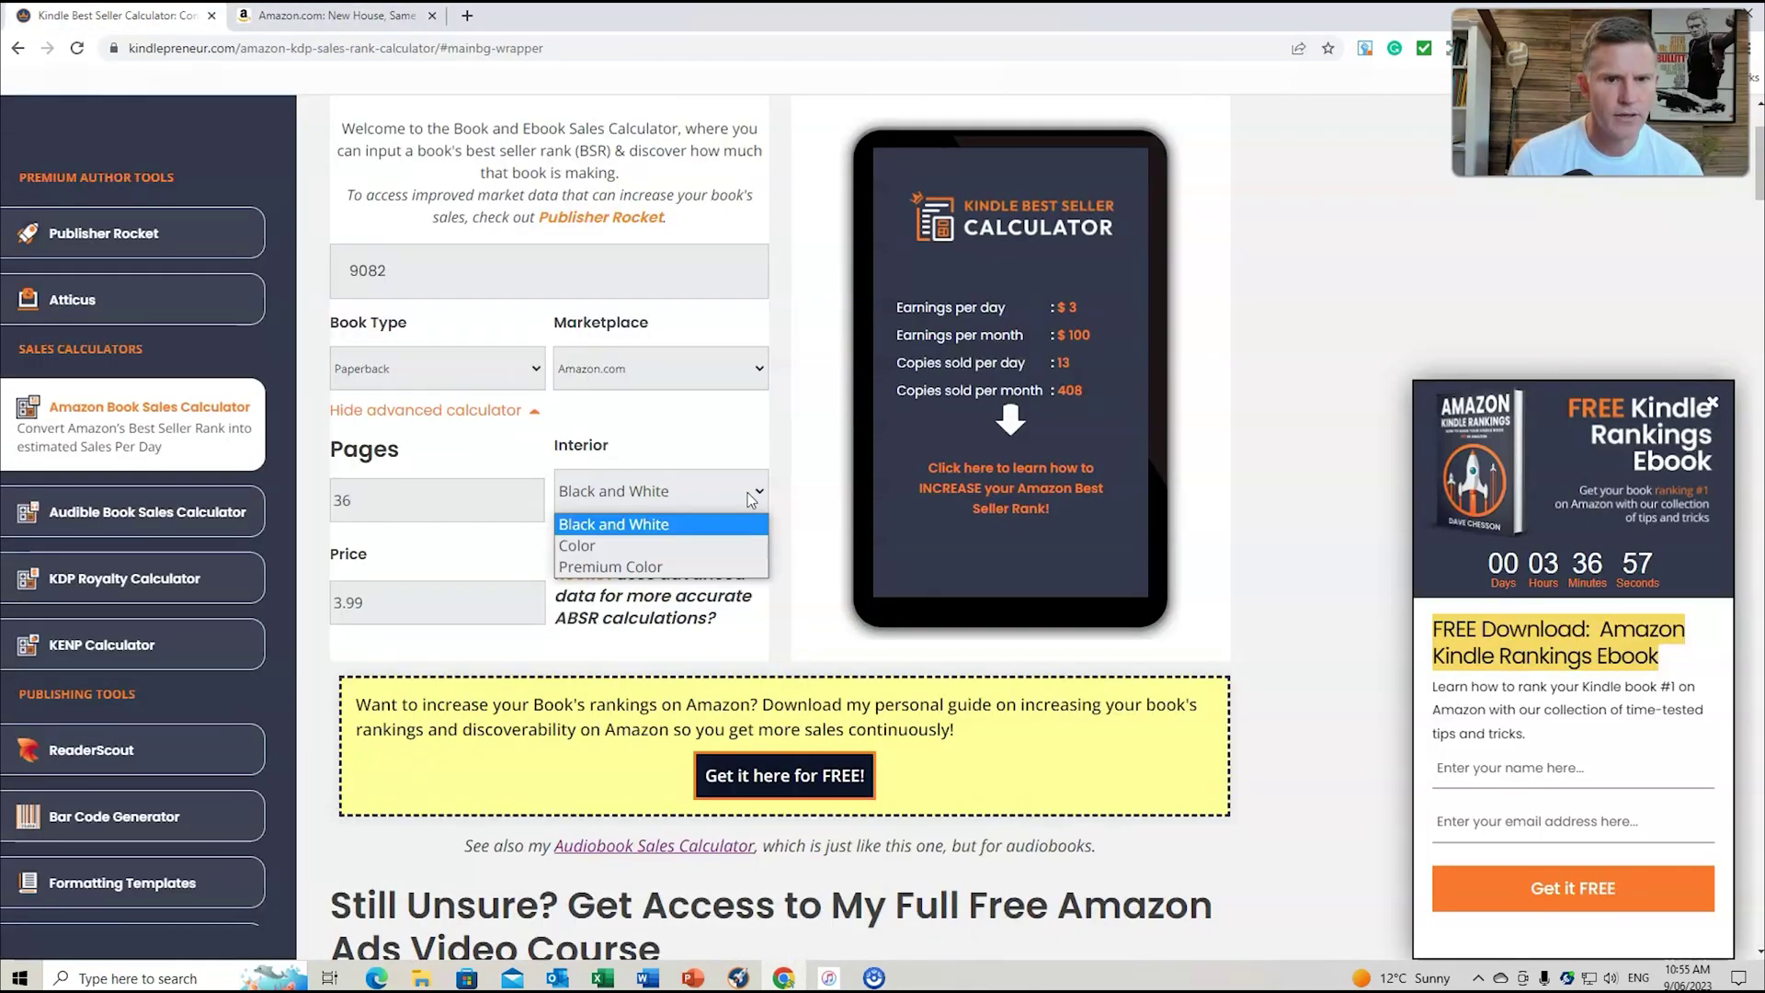
{"action": "left_click", "coordinate": [578, 545]}
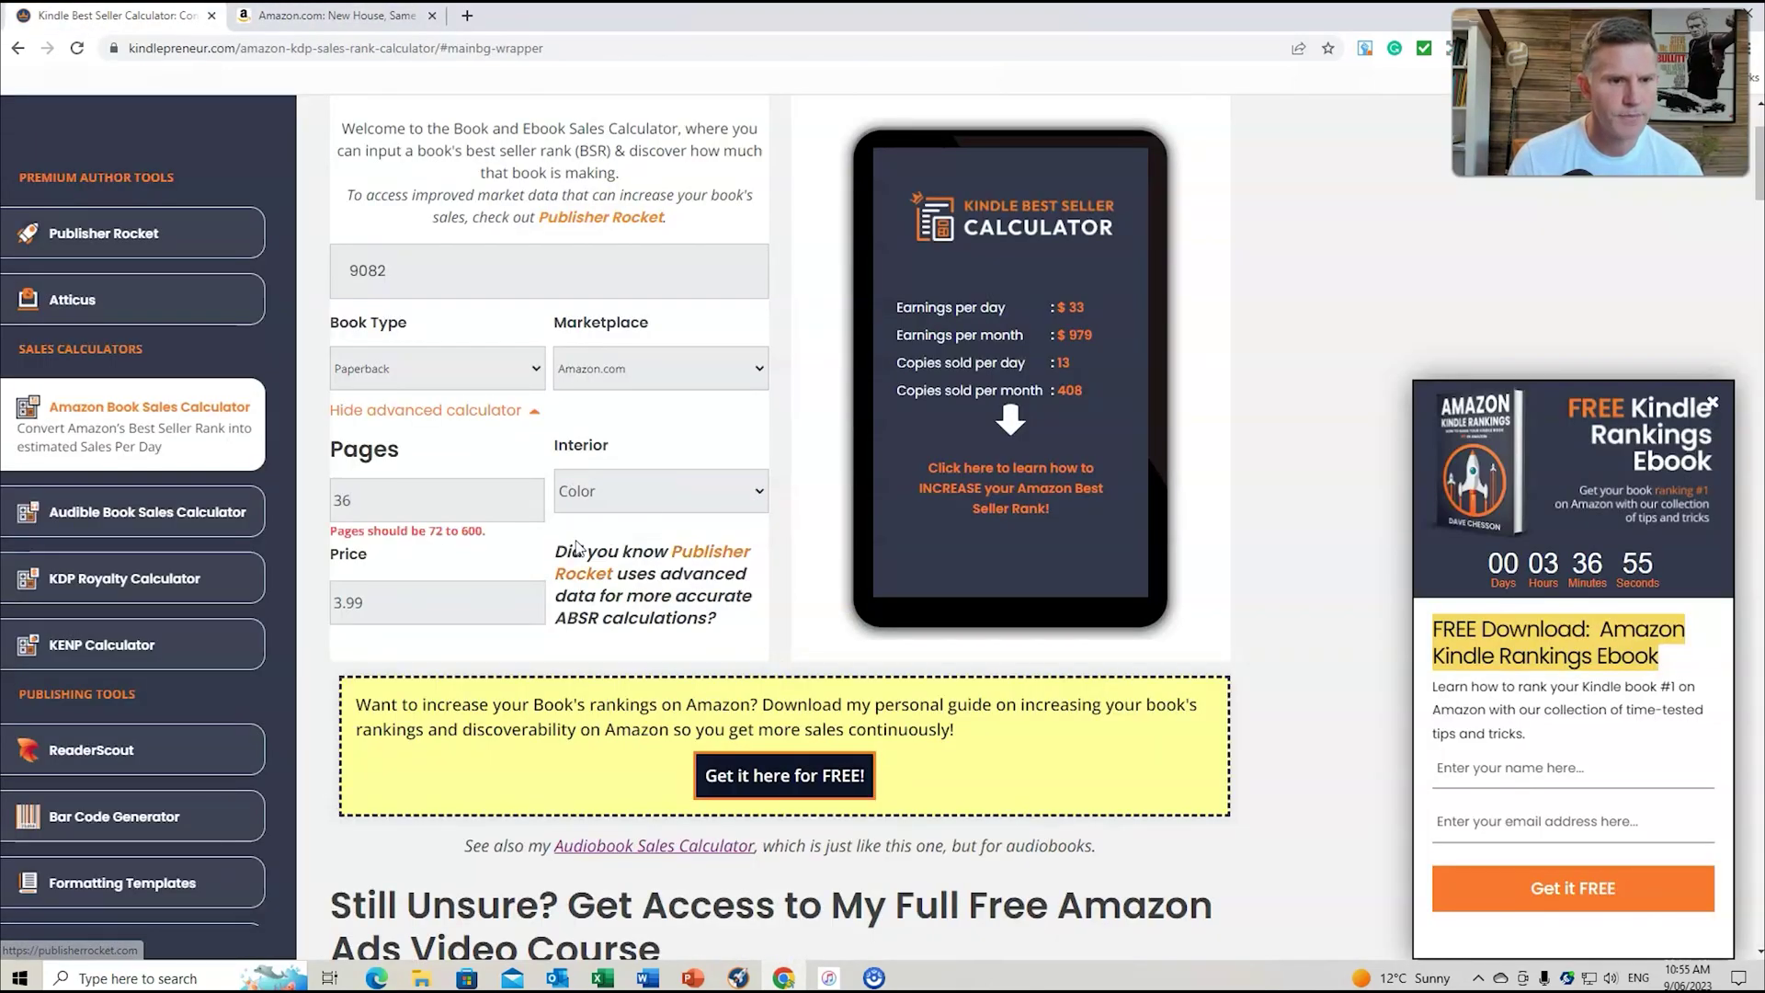
{"action": "left_click", "coordinate": [733, 497]}
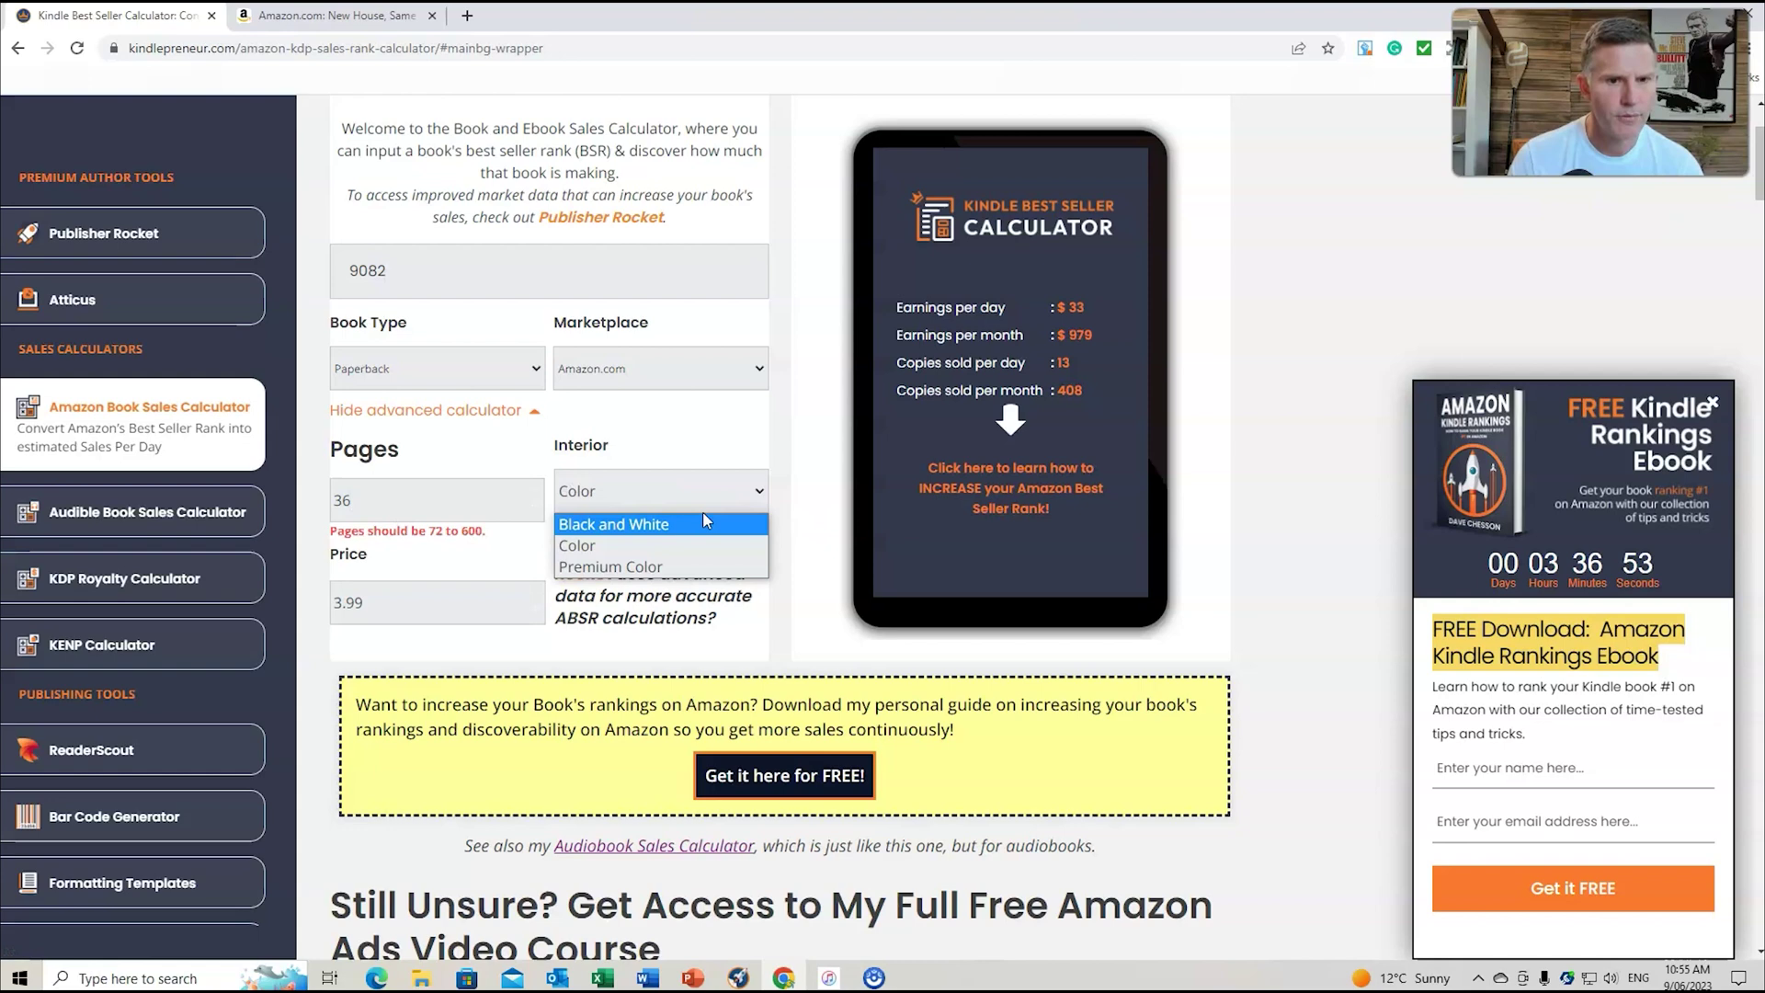
{"action": "left_click", "coordinate": [677, 567]}
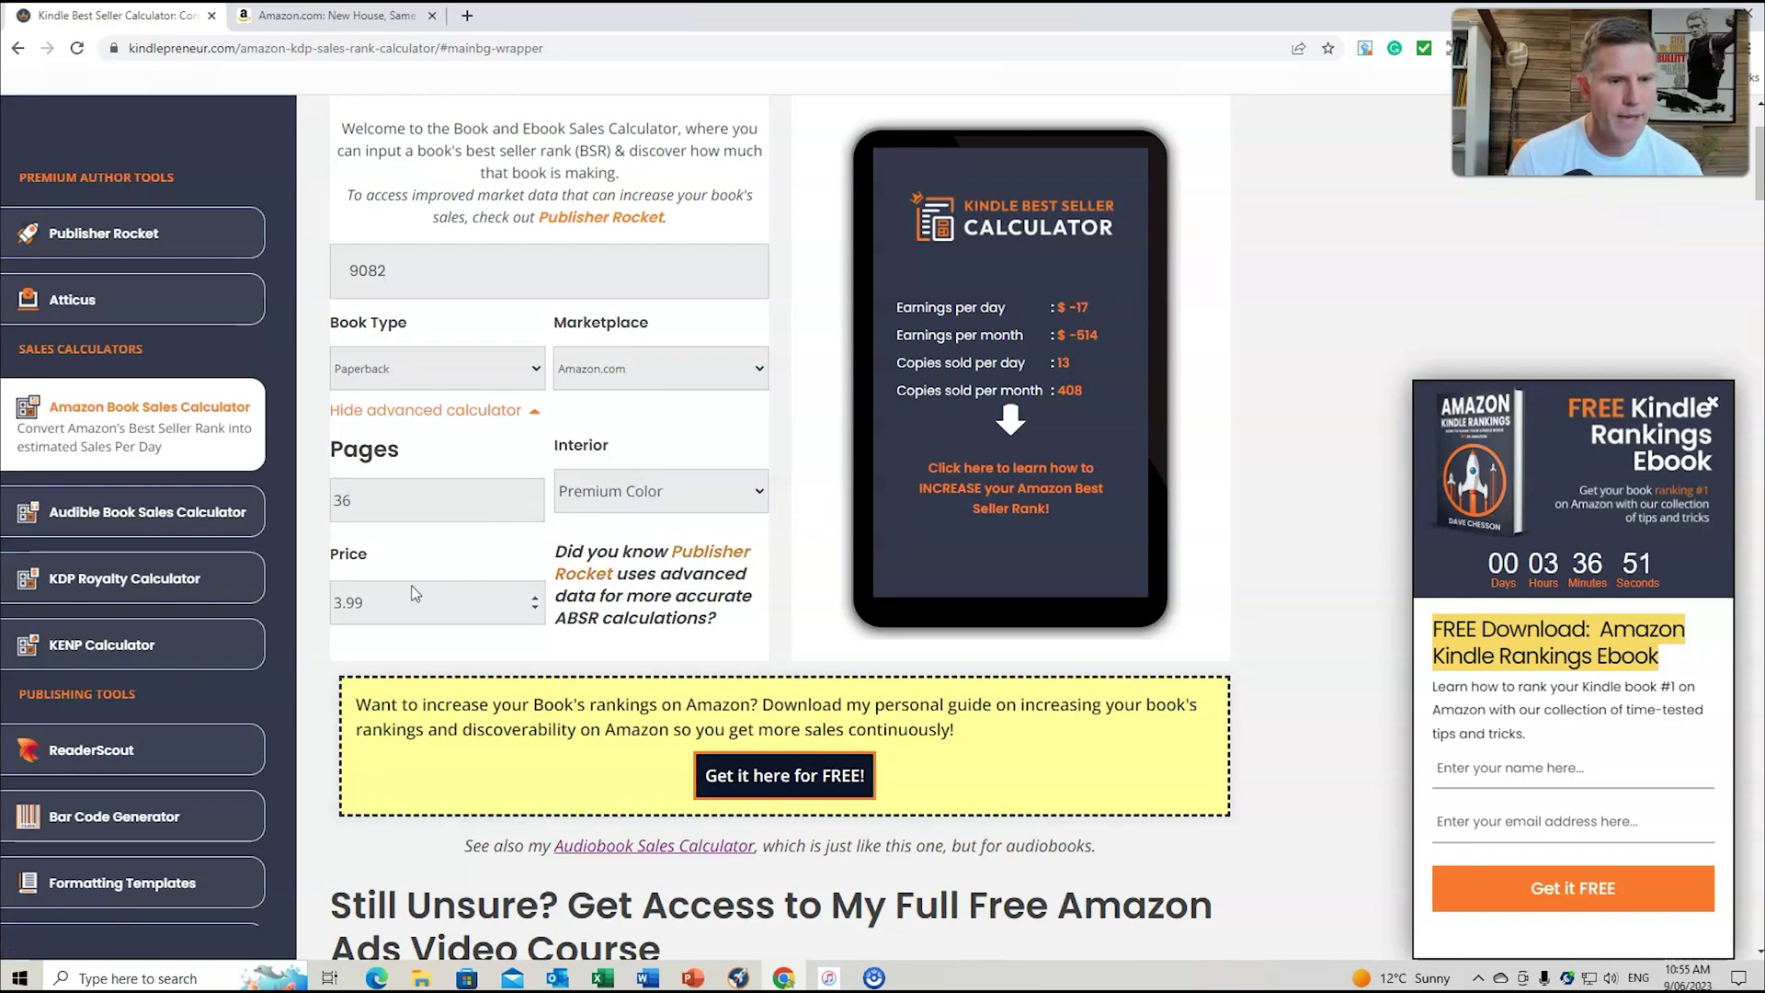
- Look up the paperback's price on its Amazon listing and set the calculator's price to 11.83
{"action": "left_click_drag", "start_coordinate": [384, 602], "coordinate": [333, 603]}
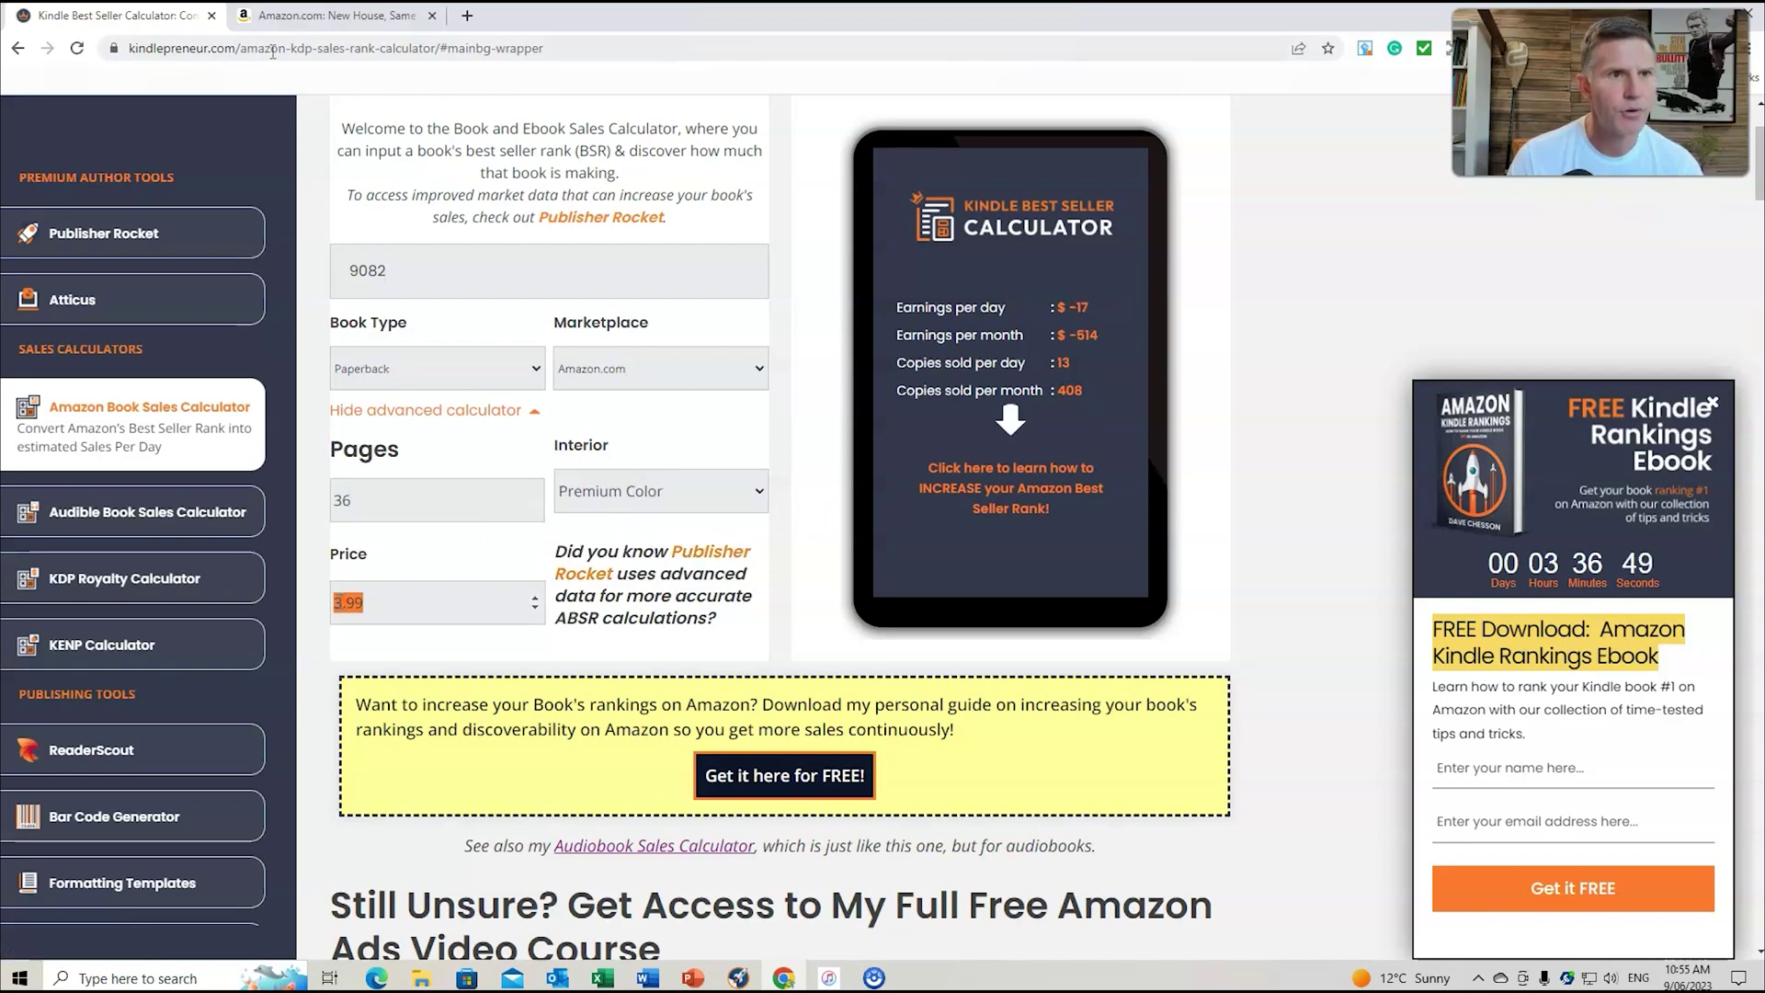
{"action": "left_click", "coordinate": [329, 16]}
{"action": "scroll", "coordinate": [1026, 454], "scroll_direction": "up", "scroll_amount": 5}
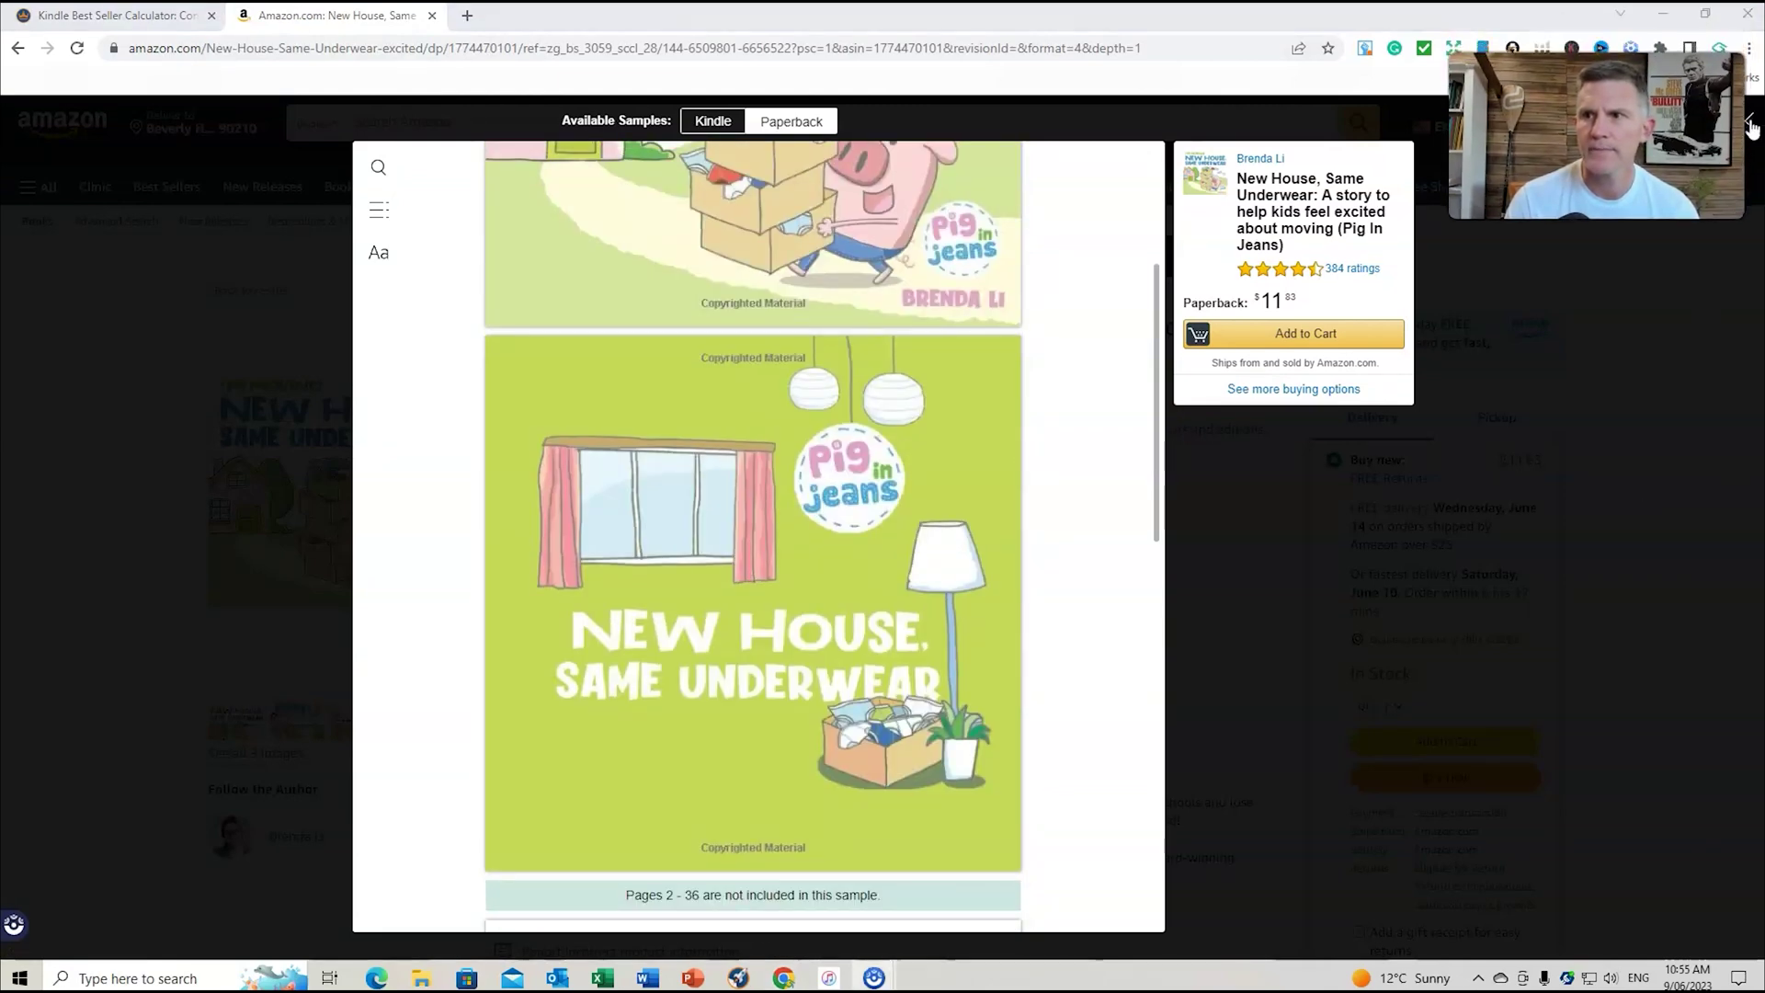
{"action": "key", "text": "alt+Left"}
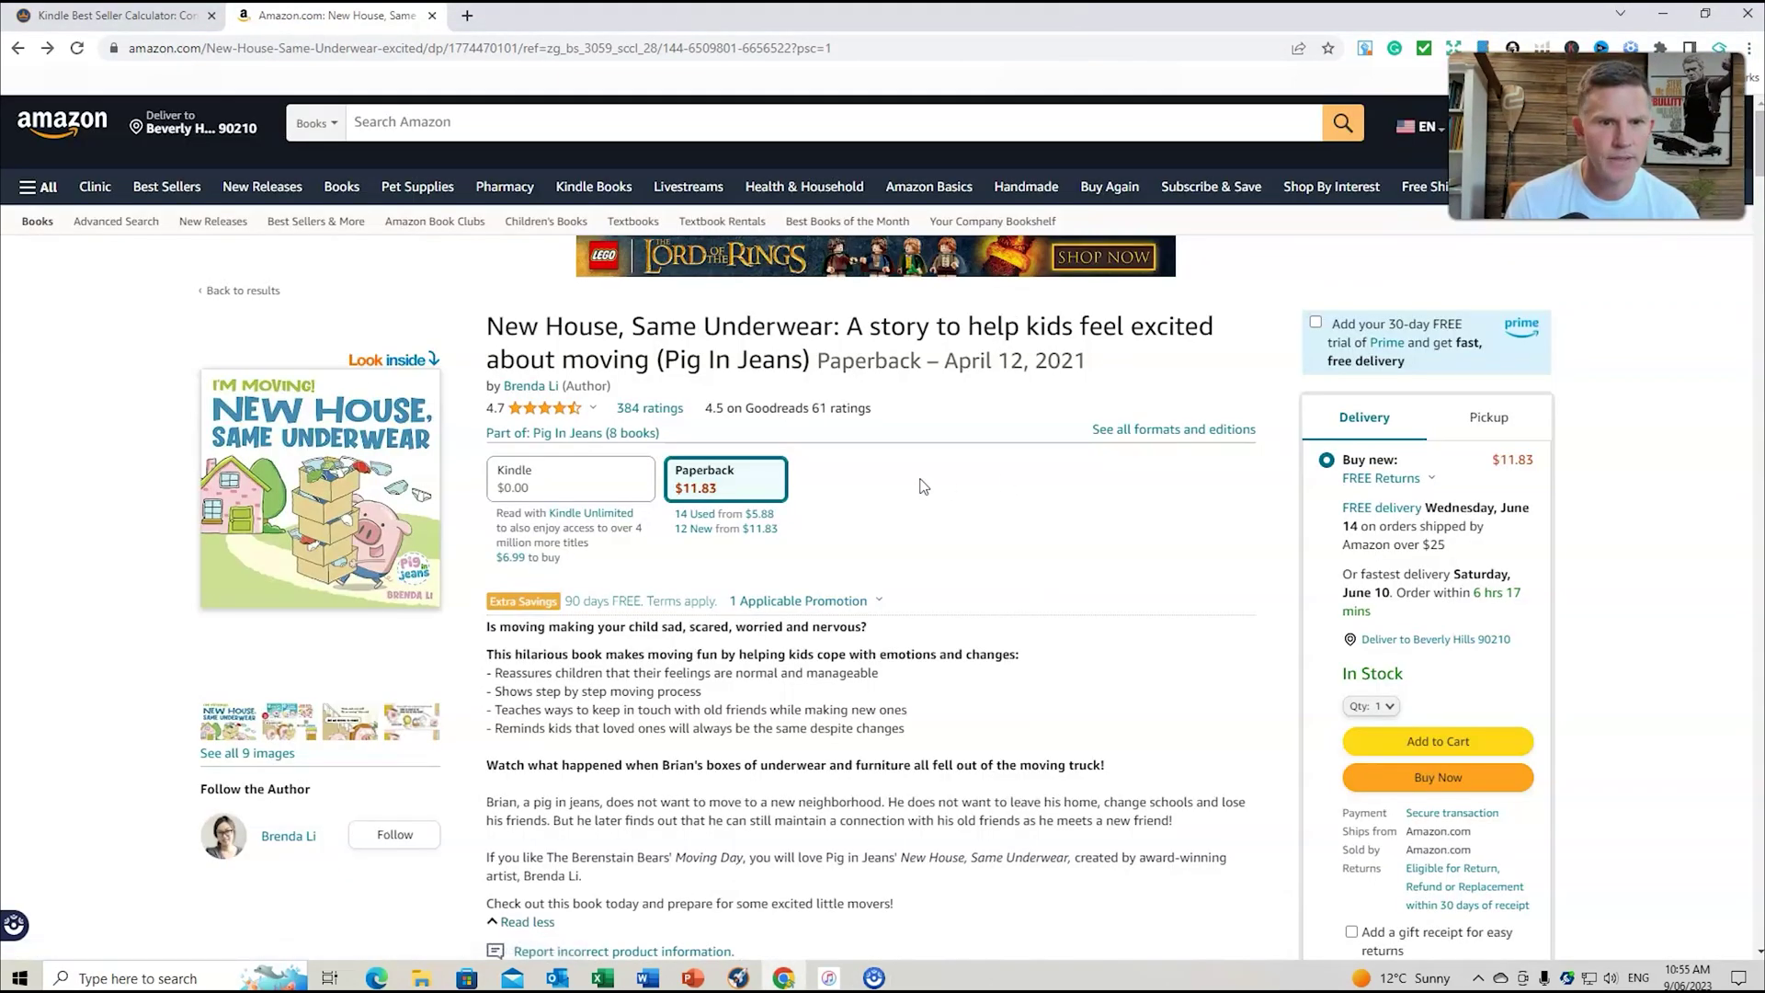
{"action": "left_click", "coordinate": [139, 18]}
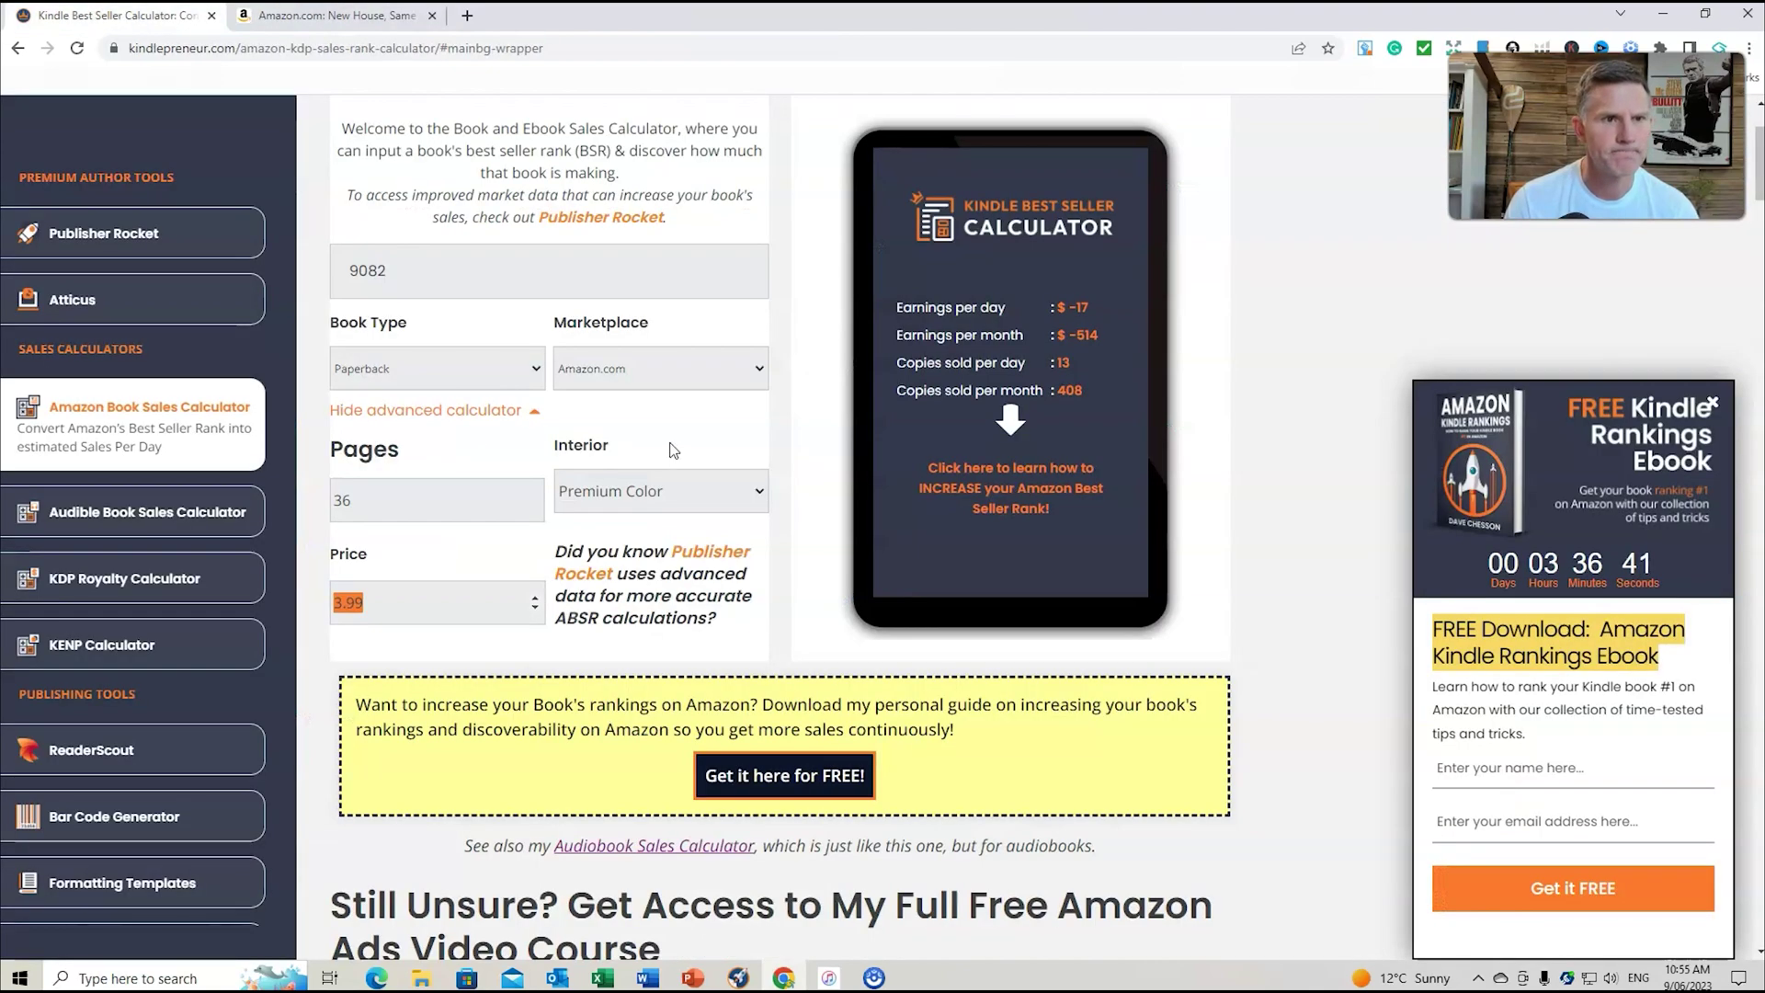
{"action": "type", "text": "1"}
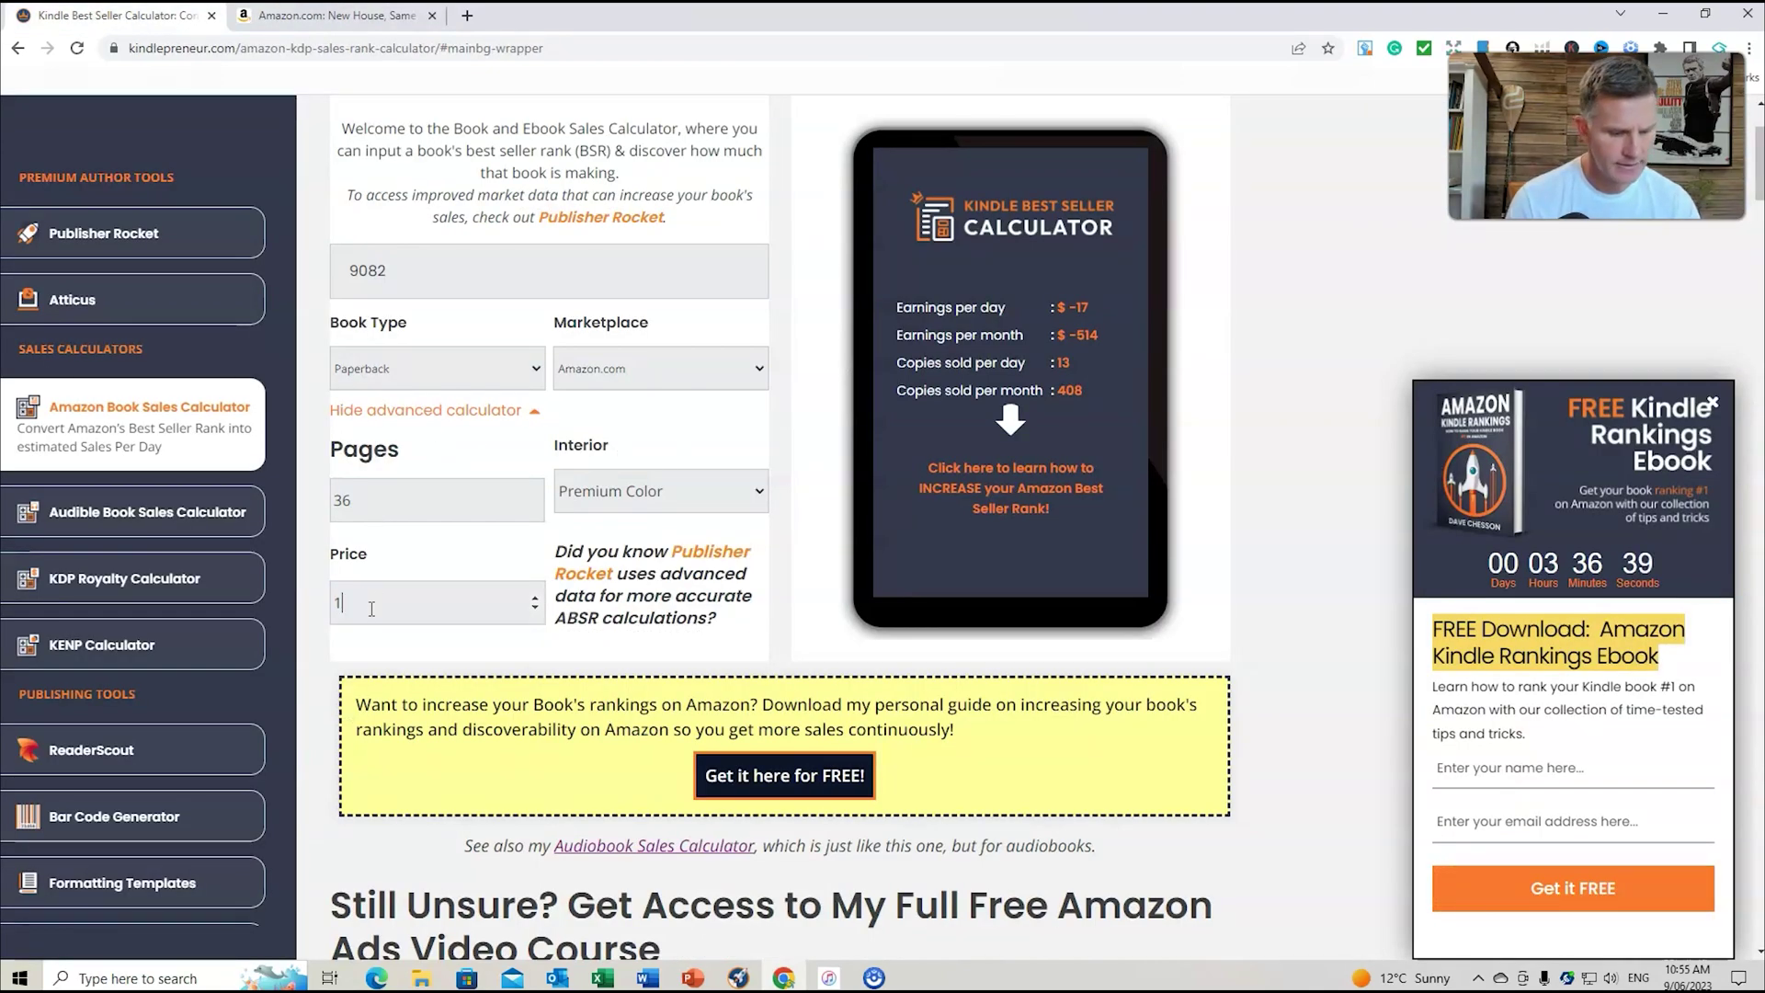
{"action": "type", "text": "1.83"}
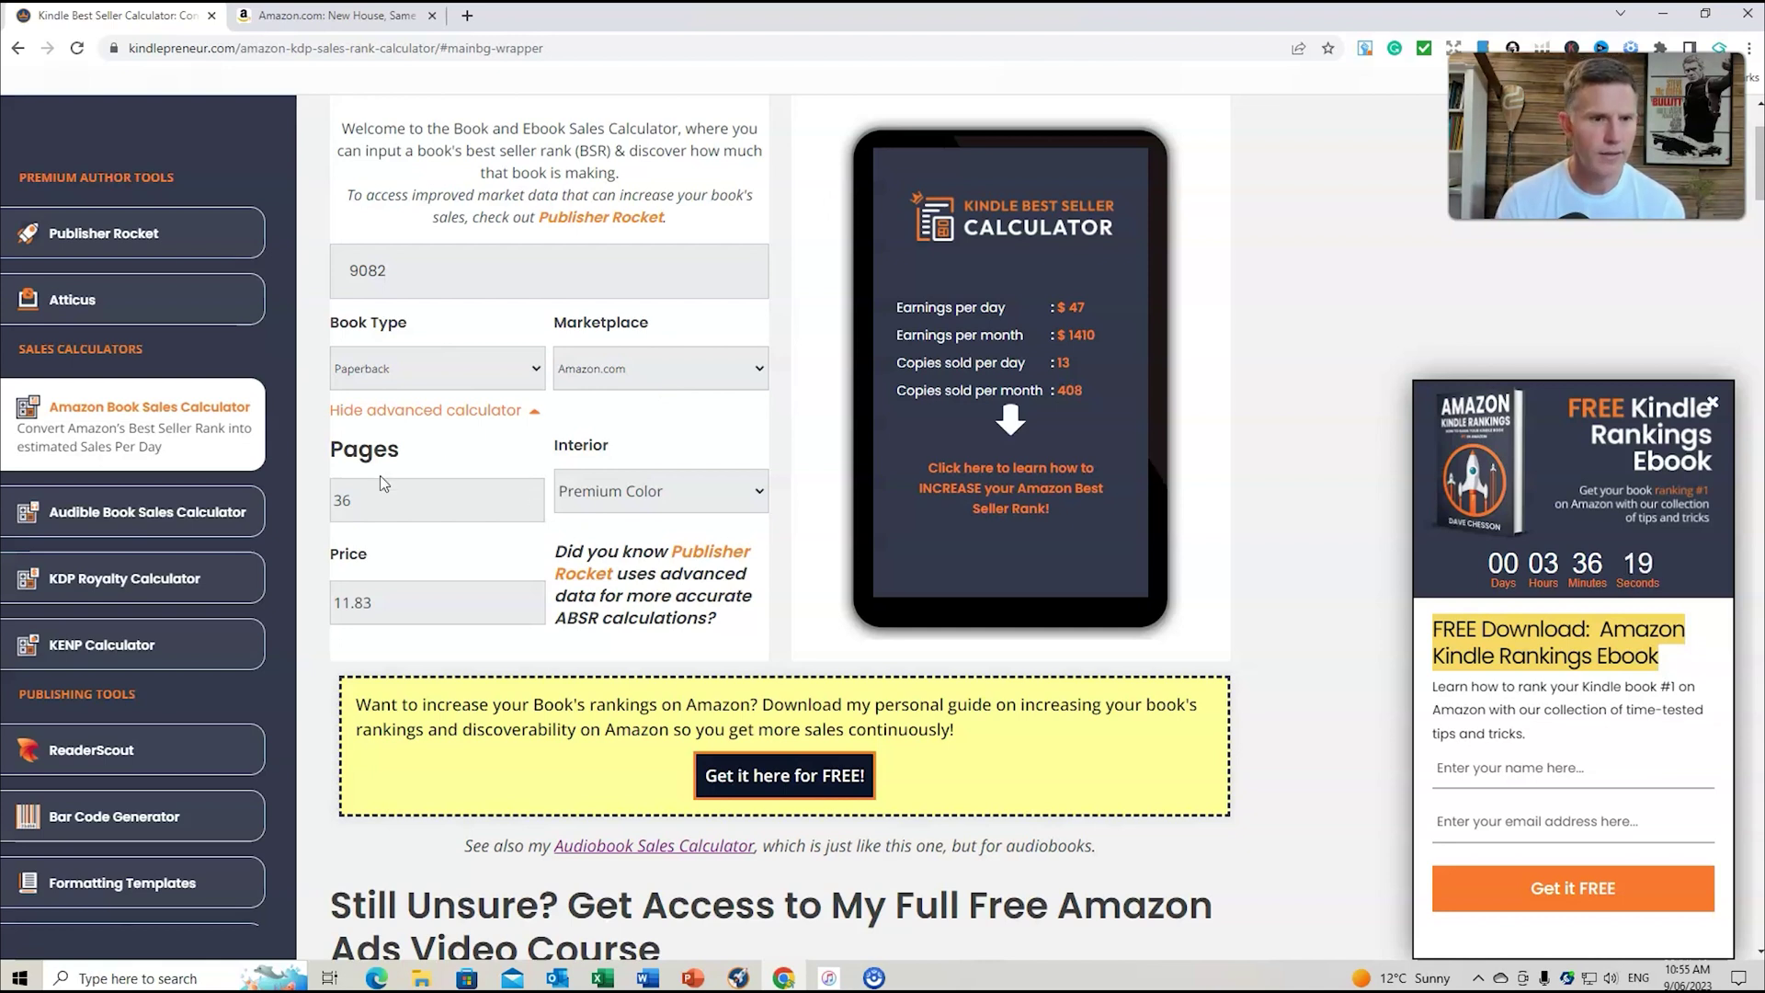
- Open the KDP Royalty Calculator and set up a Paperback with Premium Color interior and 36 pages
{"action": "left_click", "coordinate": [147, 585]}
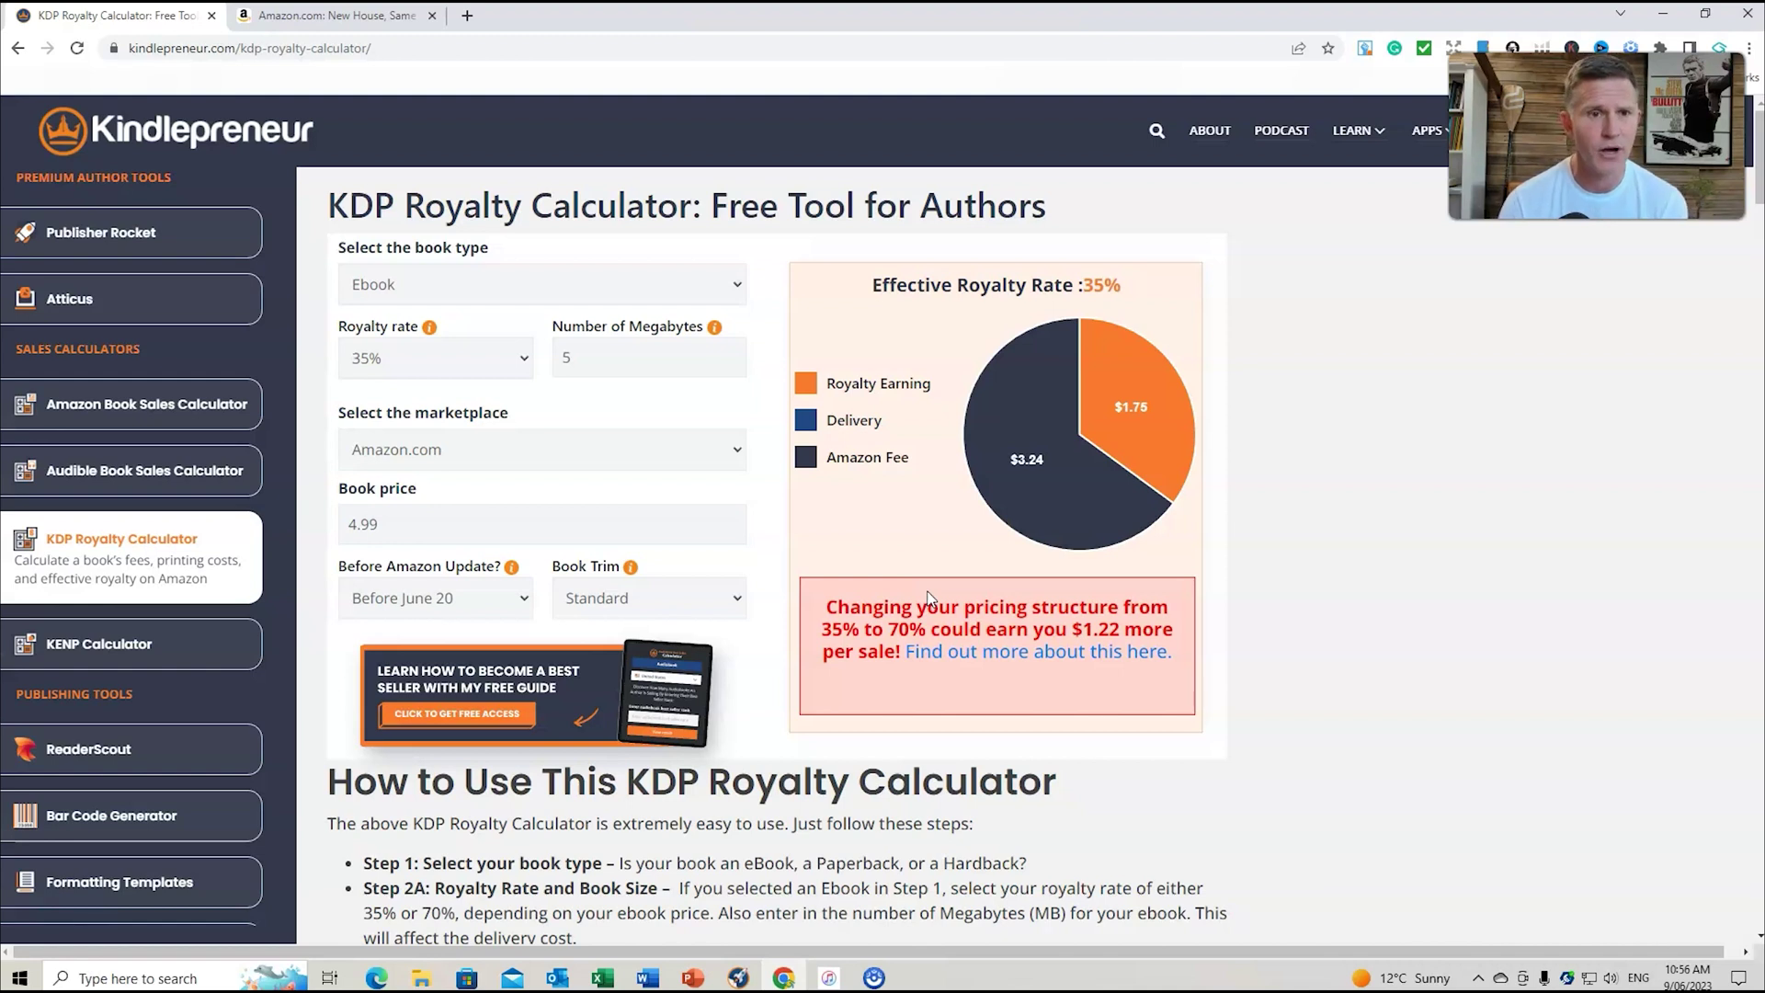
{"action": "left_click", "coordinate": [699, 284]}
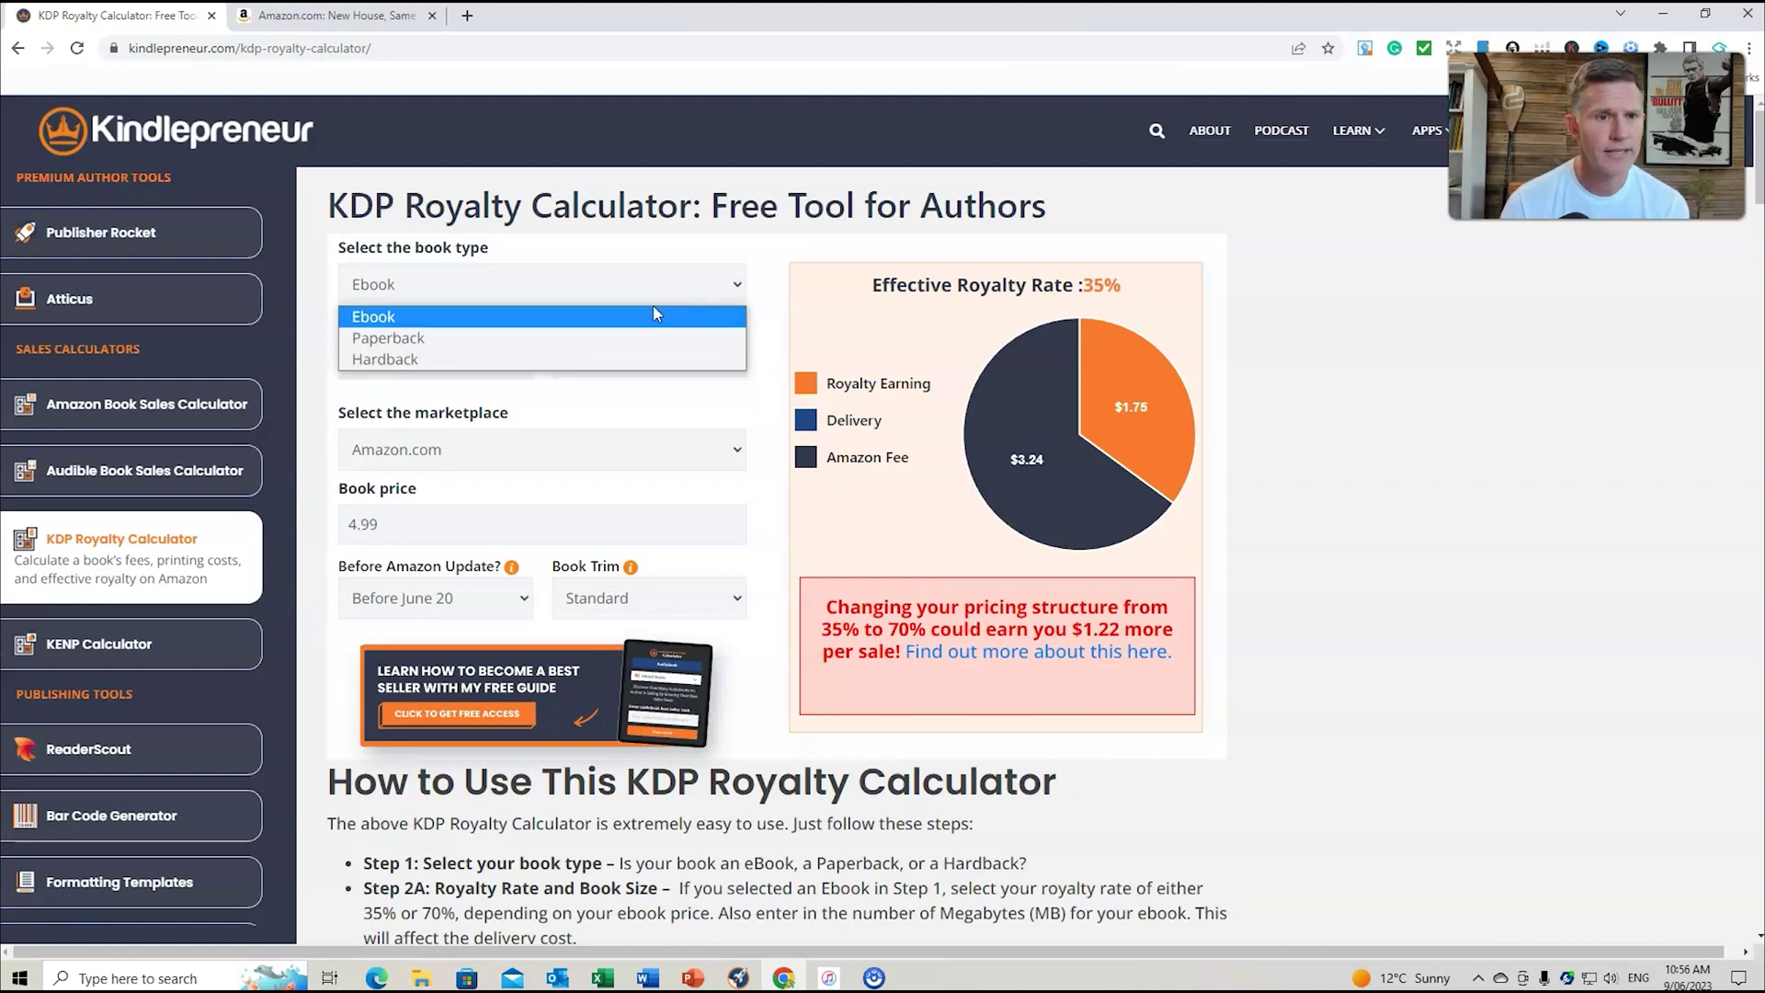
{"action": "left_click", "coordinate": [415, 338]}
{"action": "left_click", "coordinate": [433, 347]}
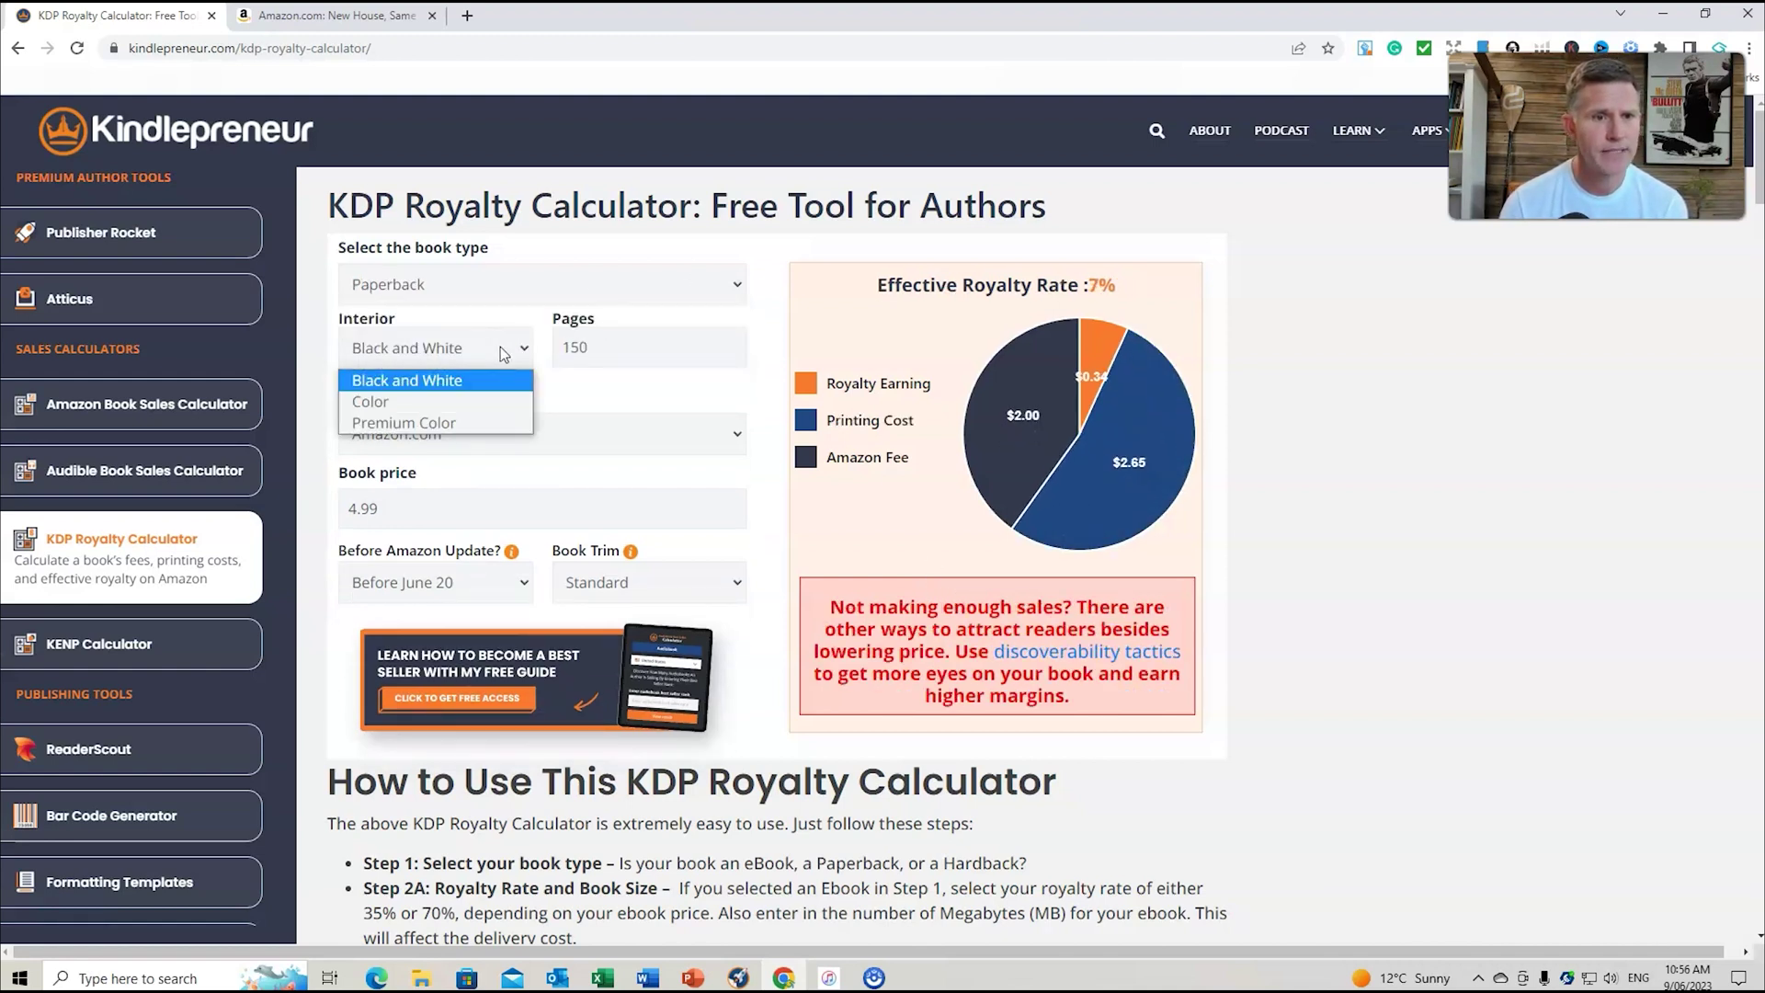
{"action": "left_click", "coordinate": [460, 423]}
{"action": "double_click", "coordinate": [563, 348]}
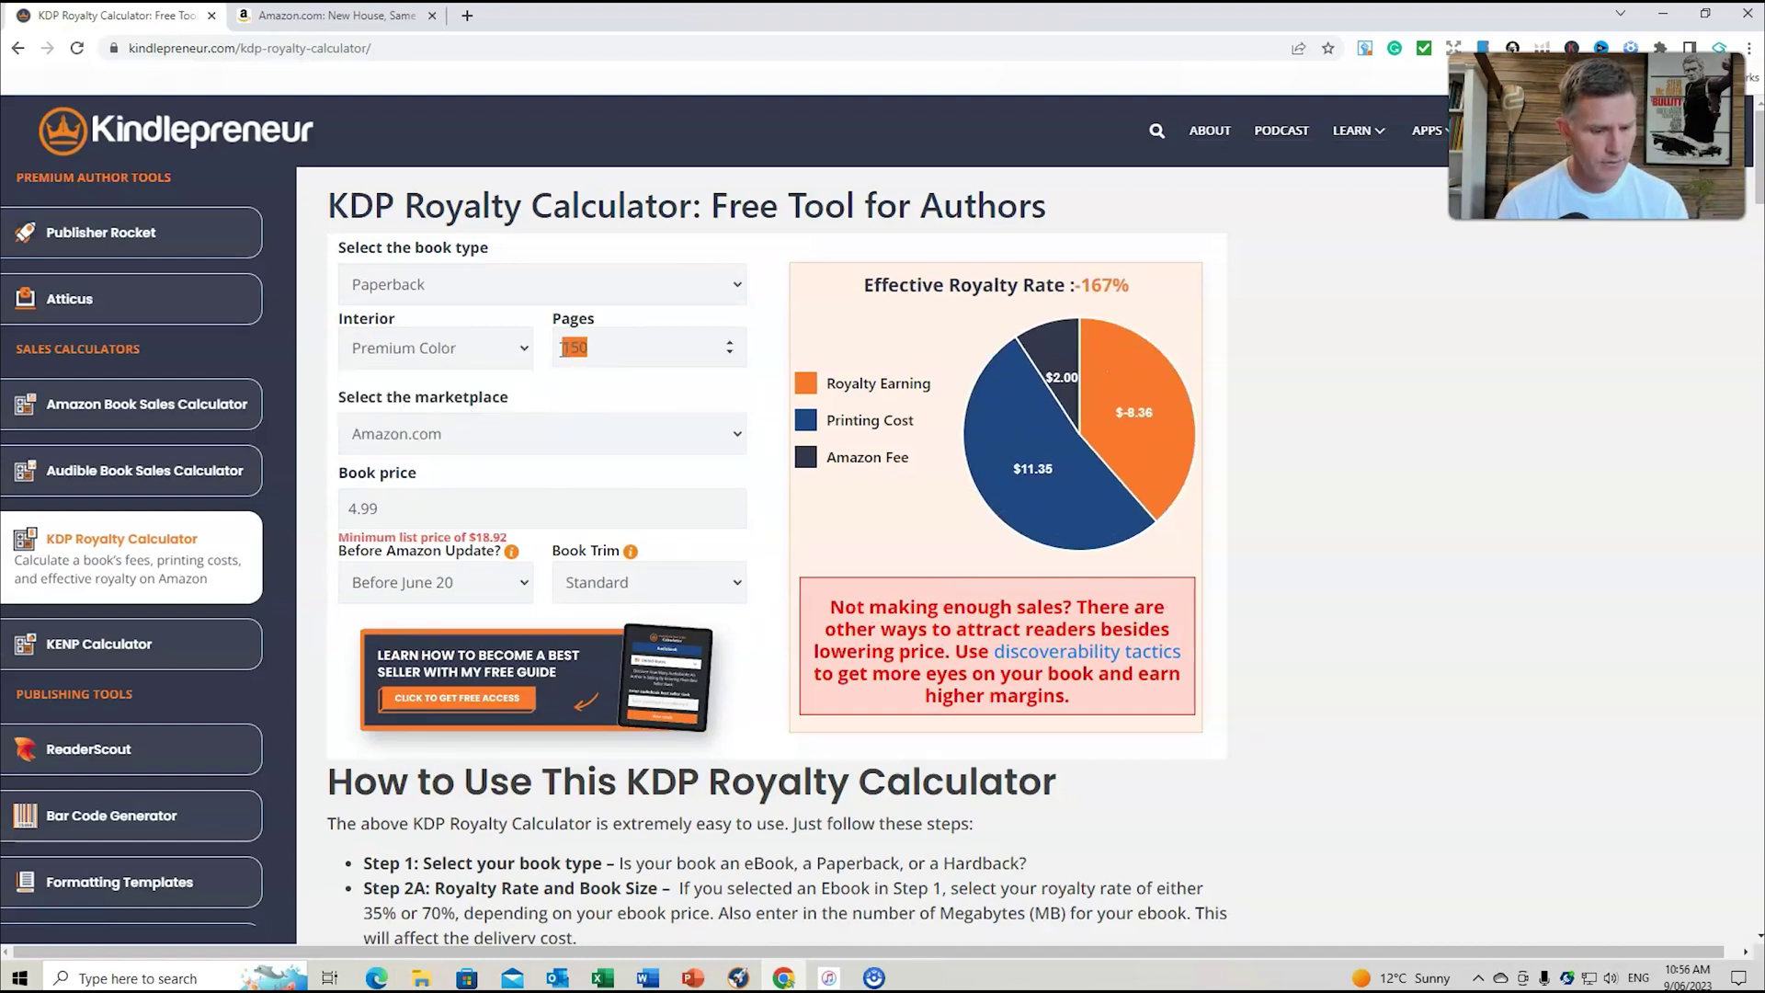
{"action": "type", "text": "36"}
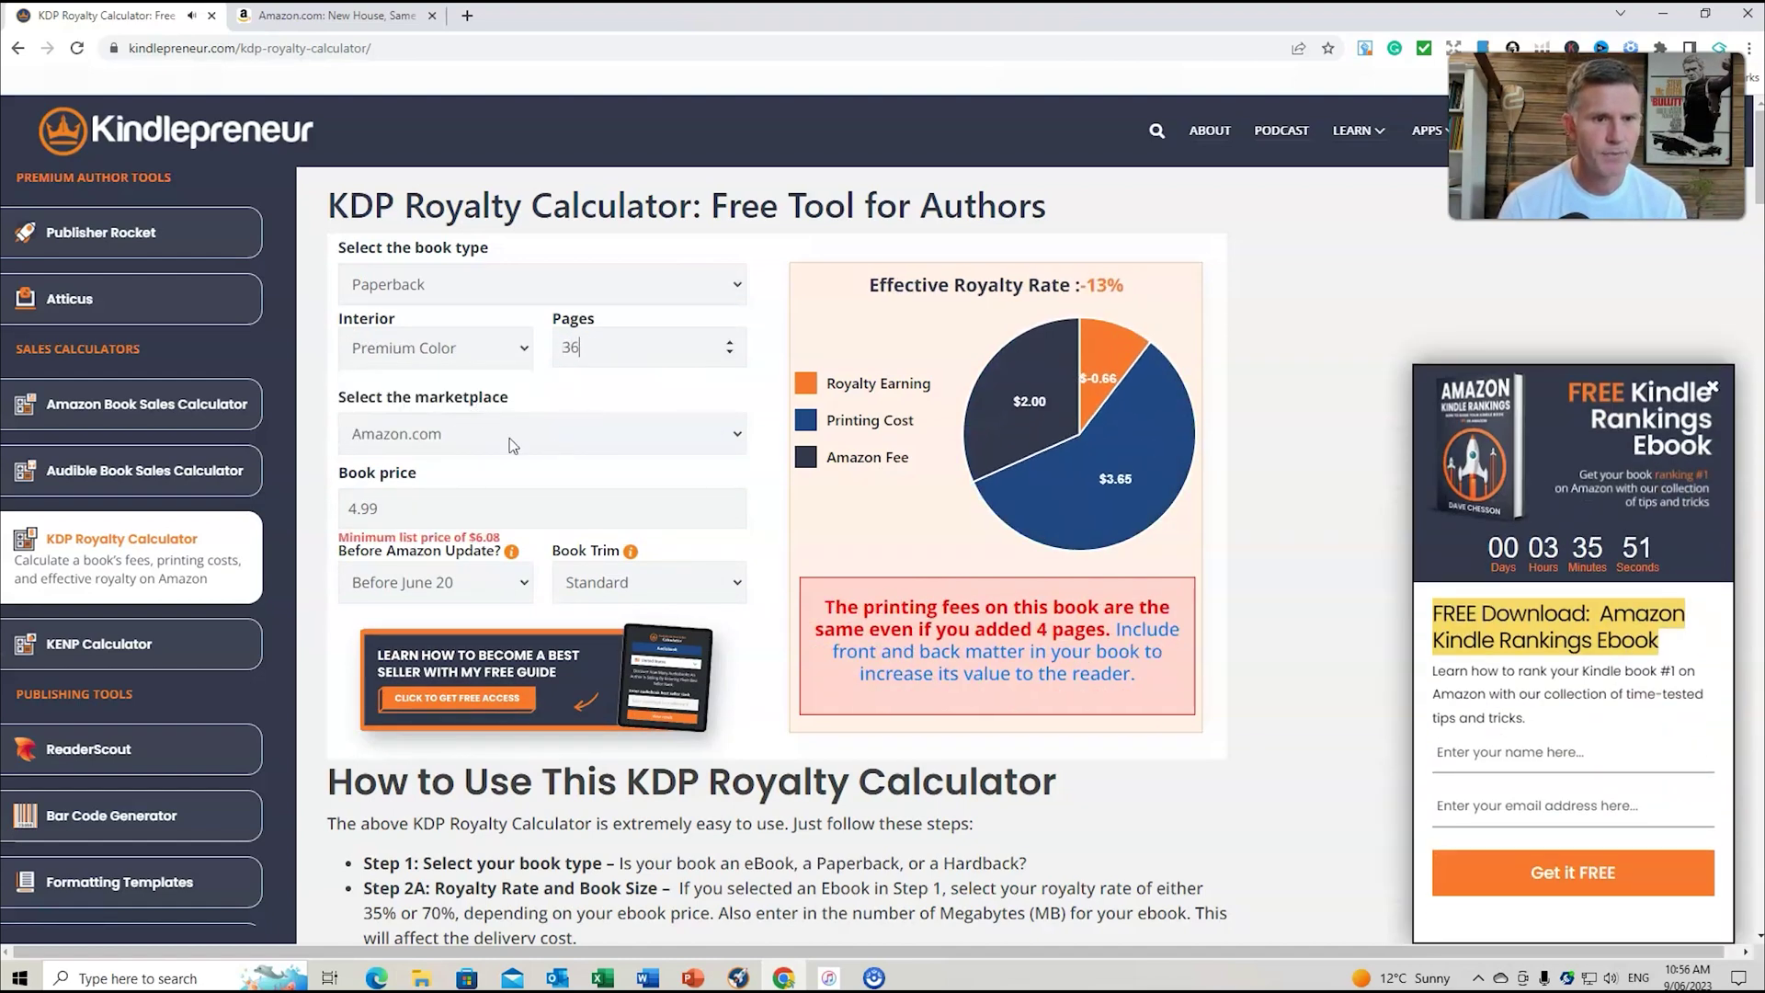
- Check the paperback's price on its Amazon listing and set the royalty calculator's book price to 11.83
{"action": "scroll", "coordinate": [545, 419], "scroll_direction": "down", "scroll_amount": 1}
{"action": "double_click", "coordinate": [352, 417]}
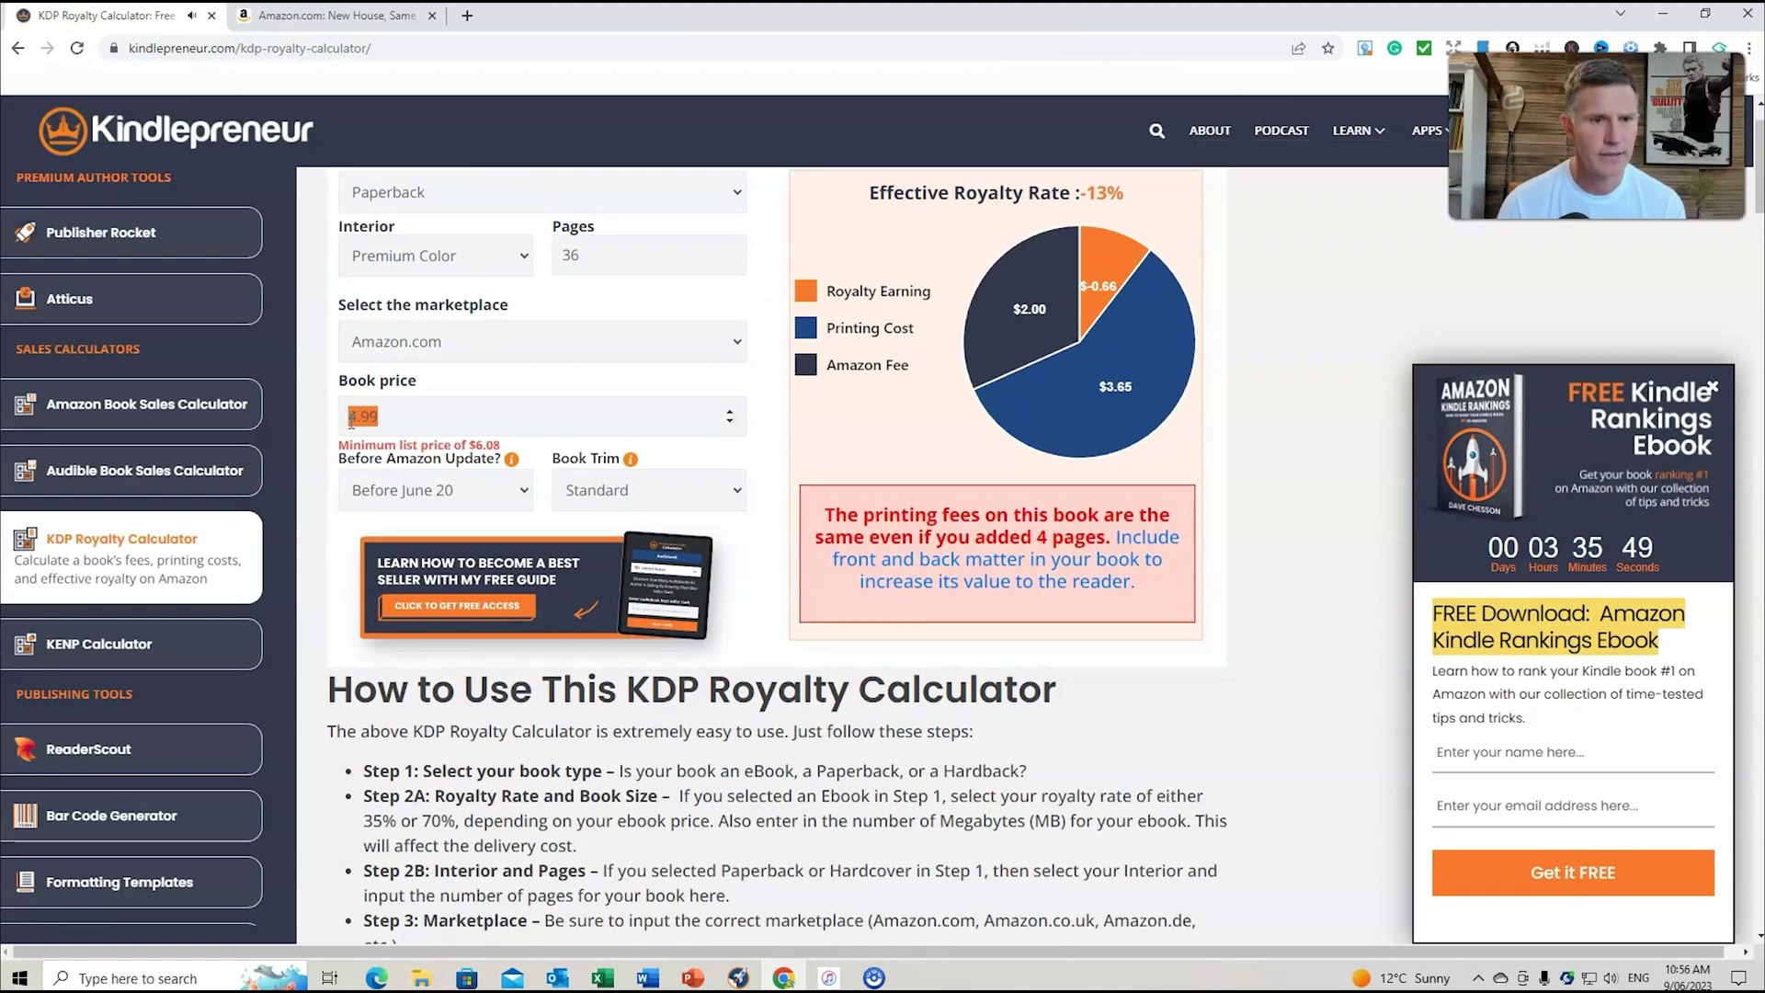
{"action": "left_click", "coordinate": [319, 21]}
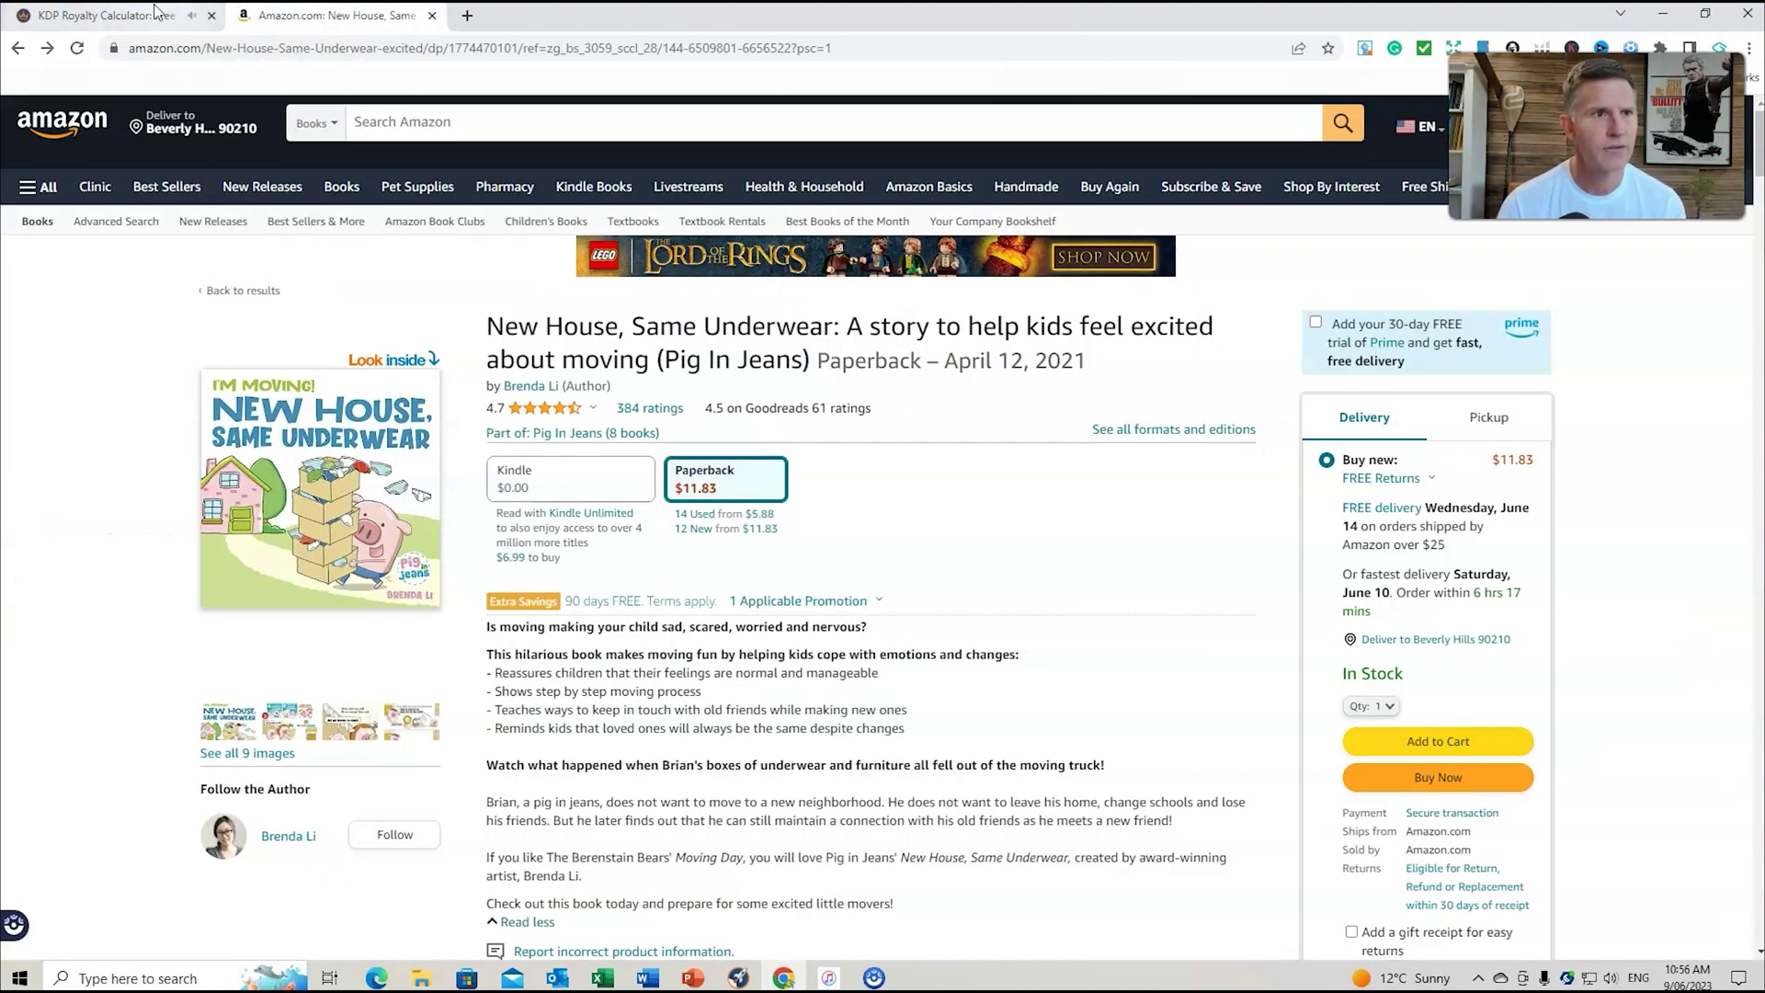
{"action": "left_click", "coordinate": [127, 18]}
{"action": "type", "text": "11"}
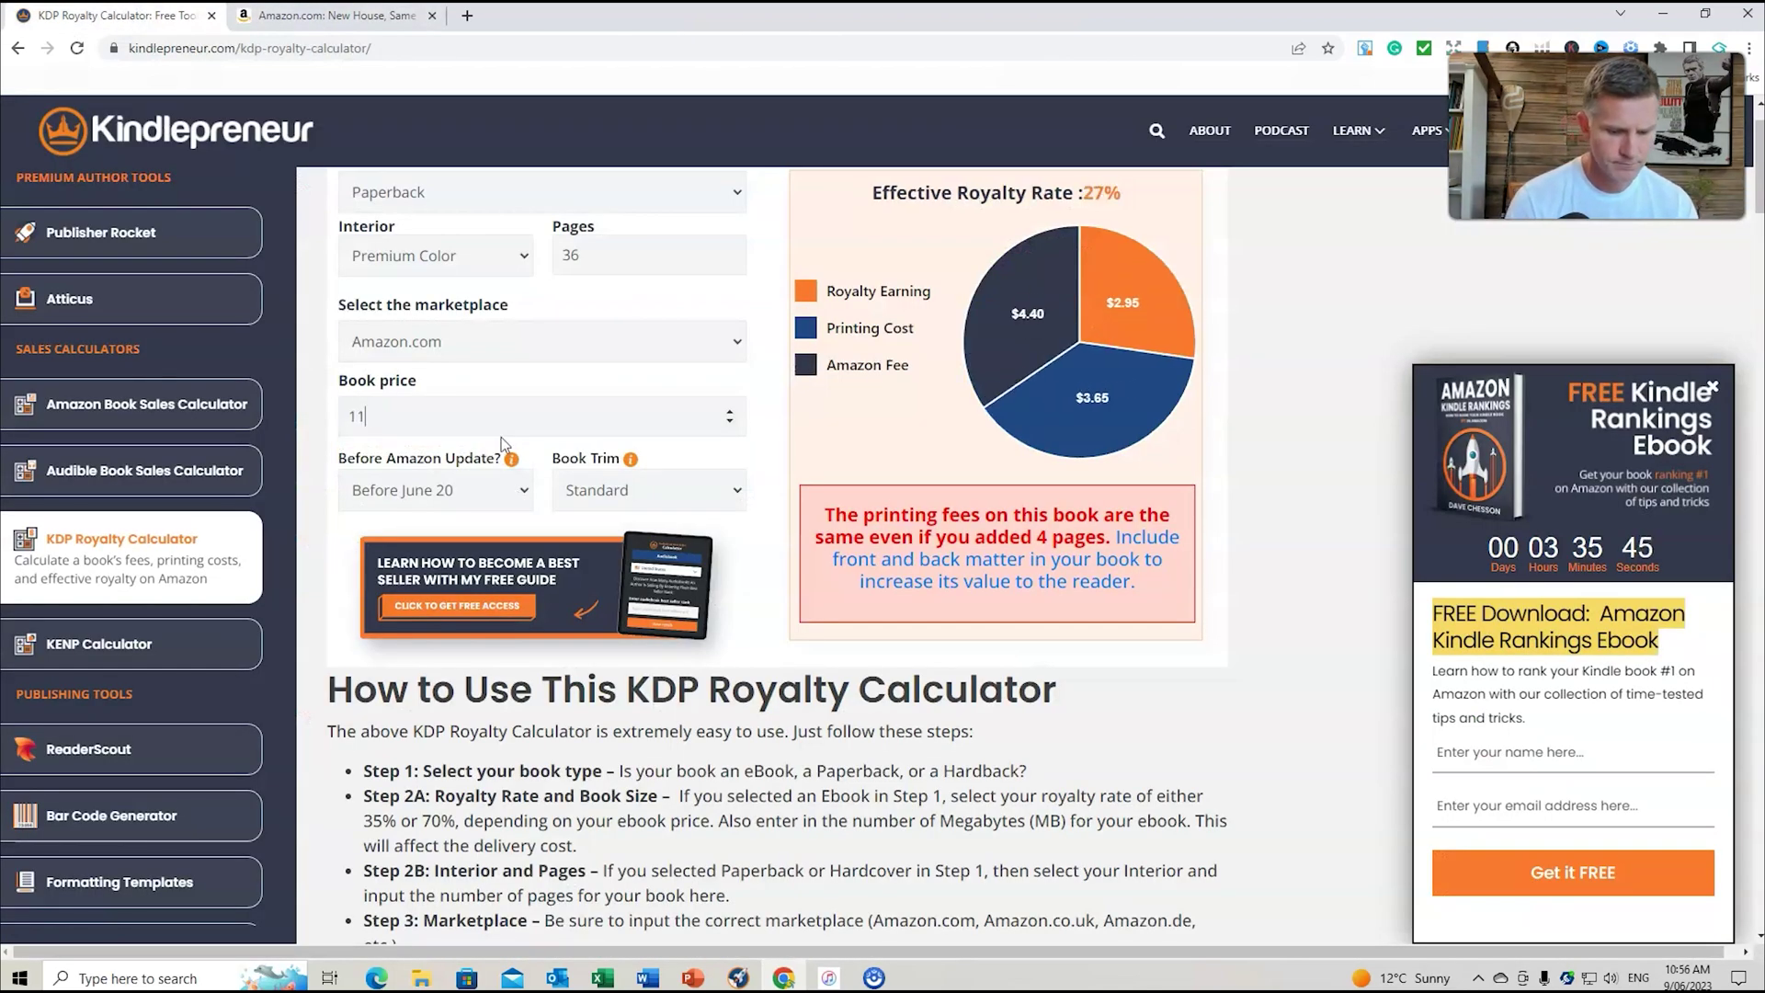
{"action": "type", "text": ".83"}
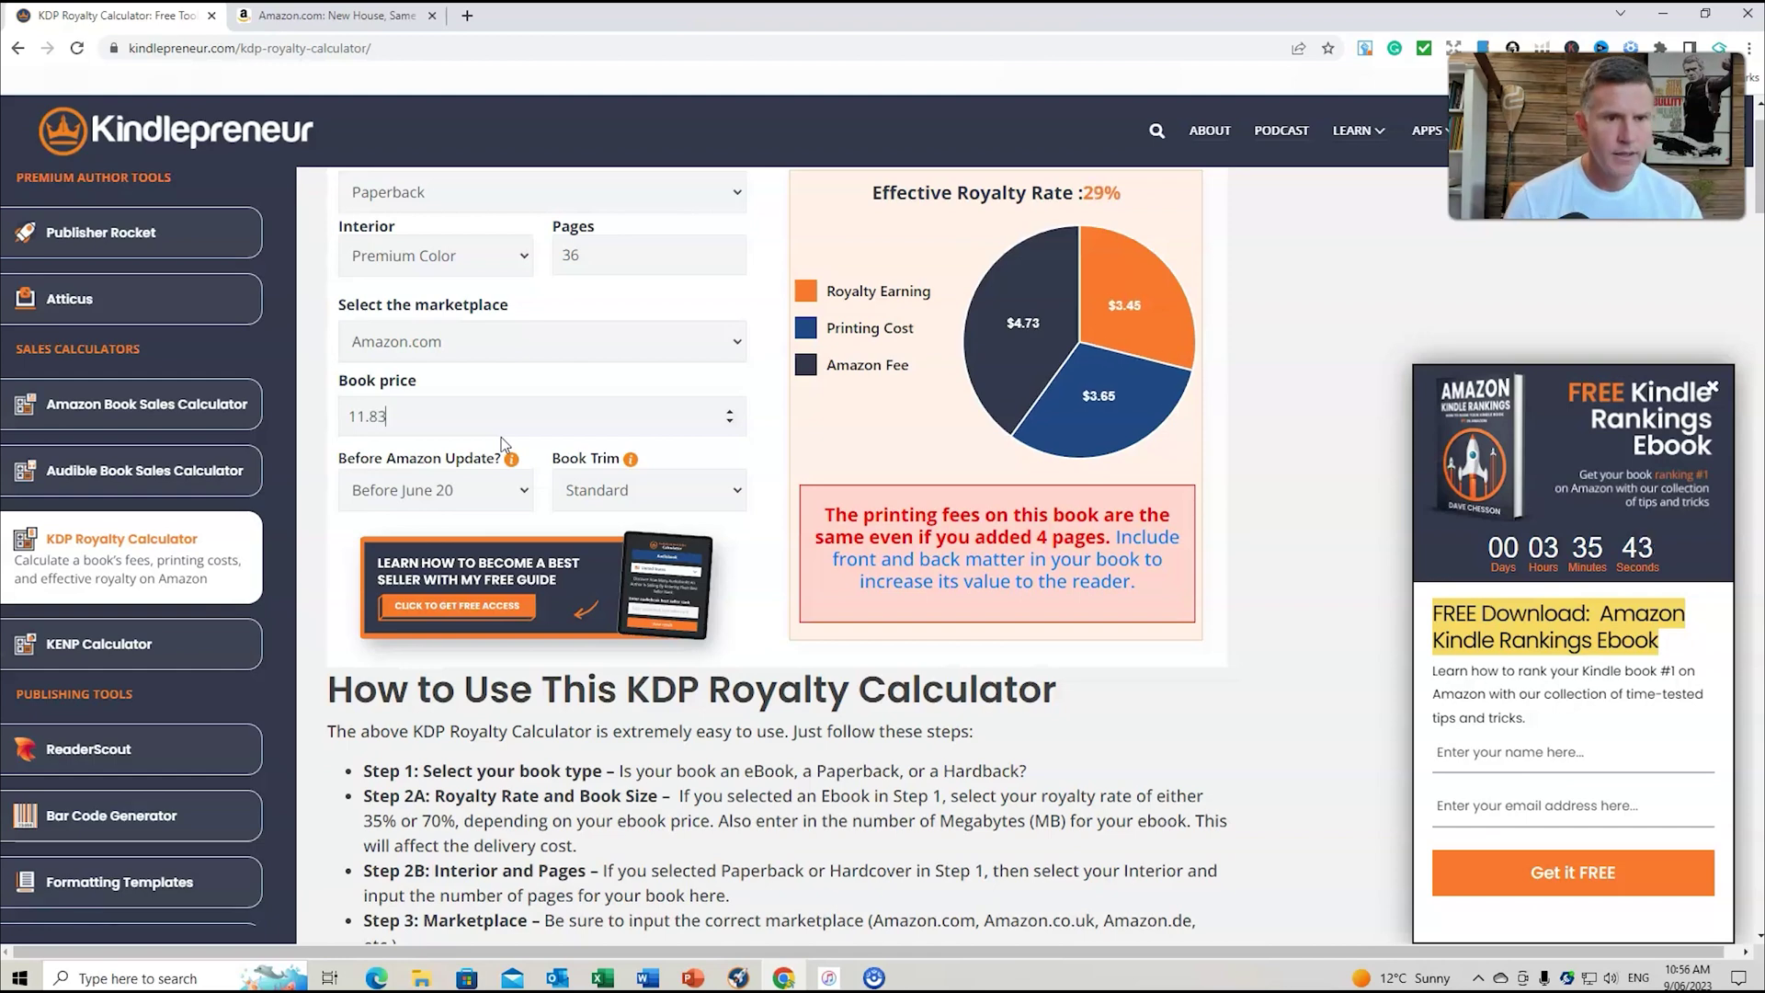
{"action": "scroll", "coordinate": [487, 395], "scroll_direction": "down", "scroll_amount": 1}
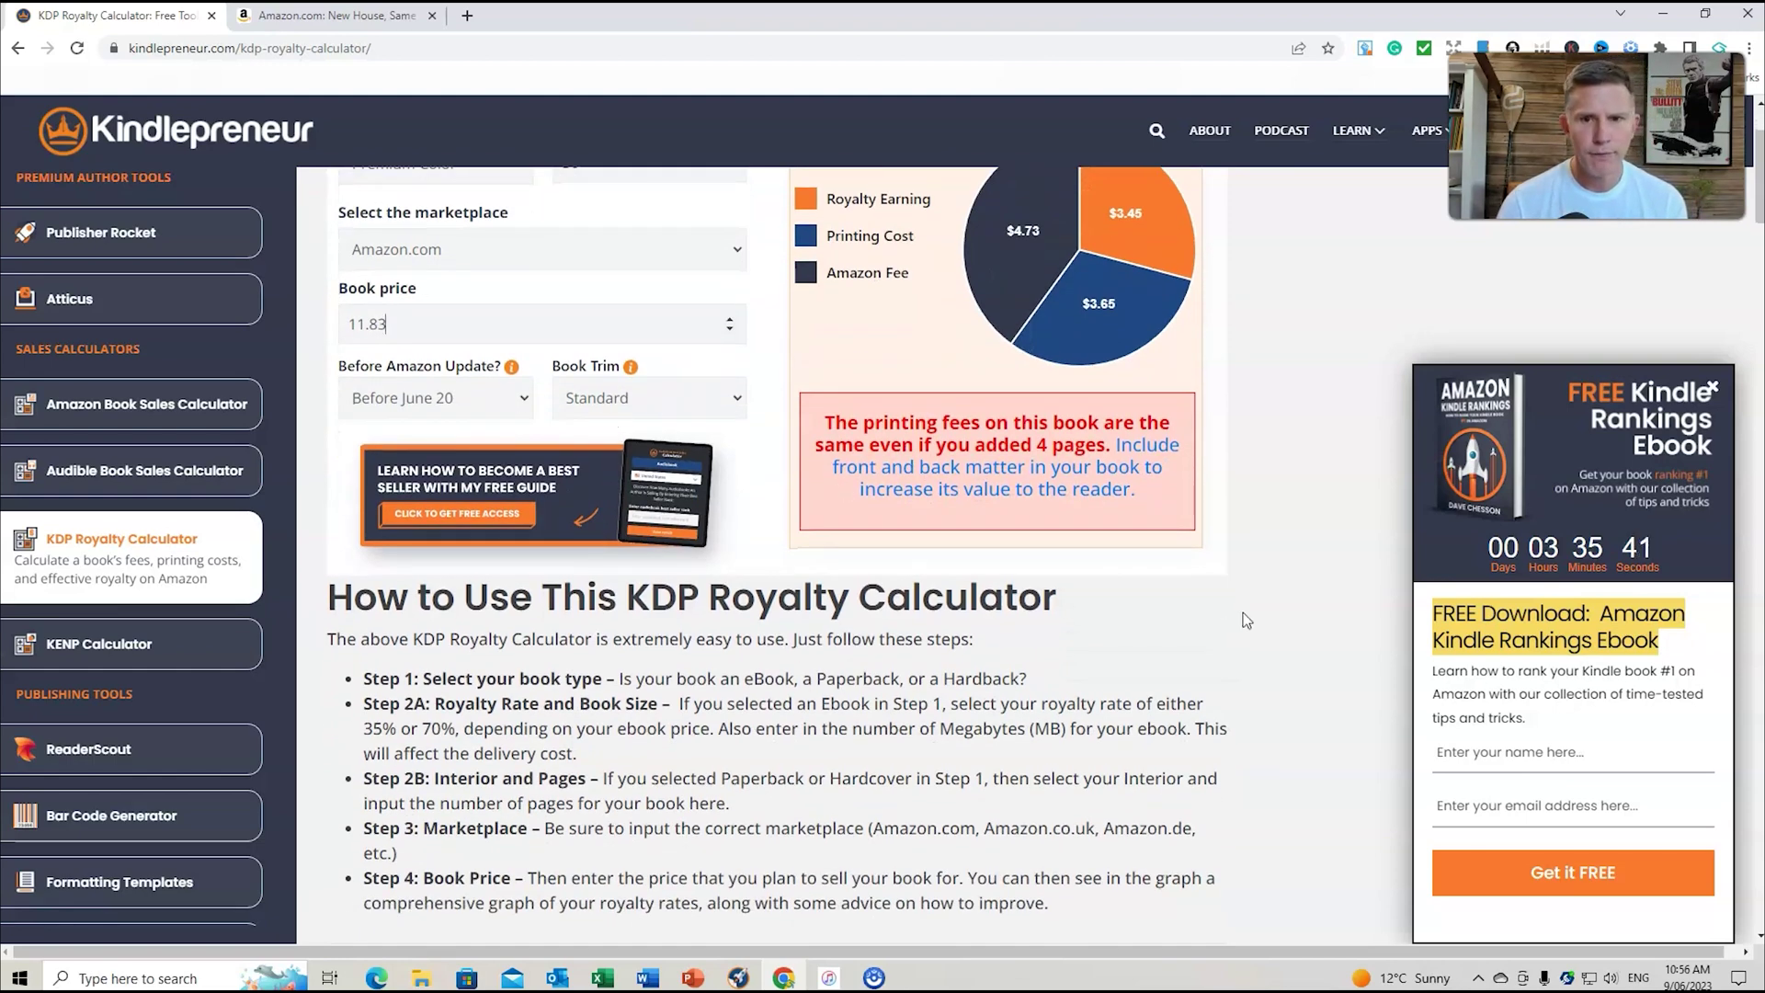
{"action": "scroll", "coordinate": [1243, 613], "scroll_direction": "up", "scroll_amount": 2}
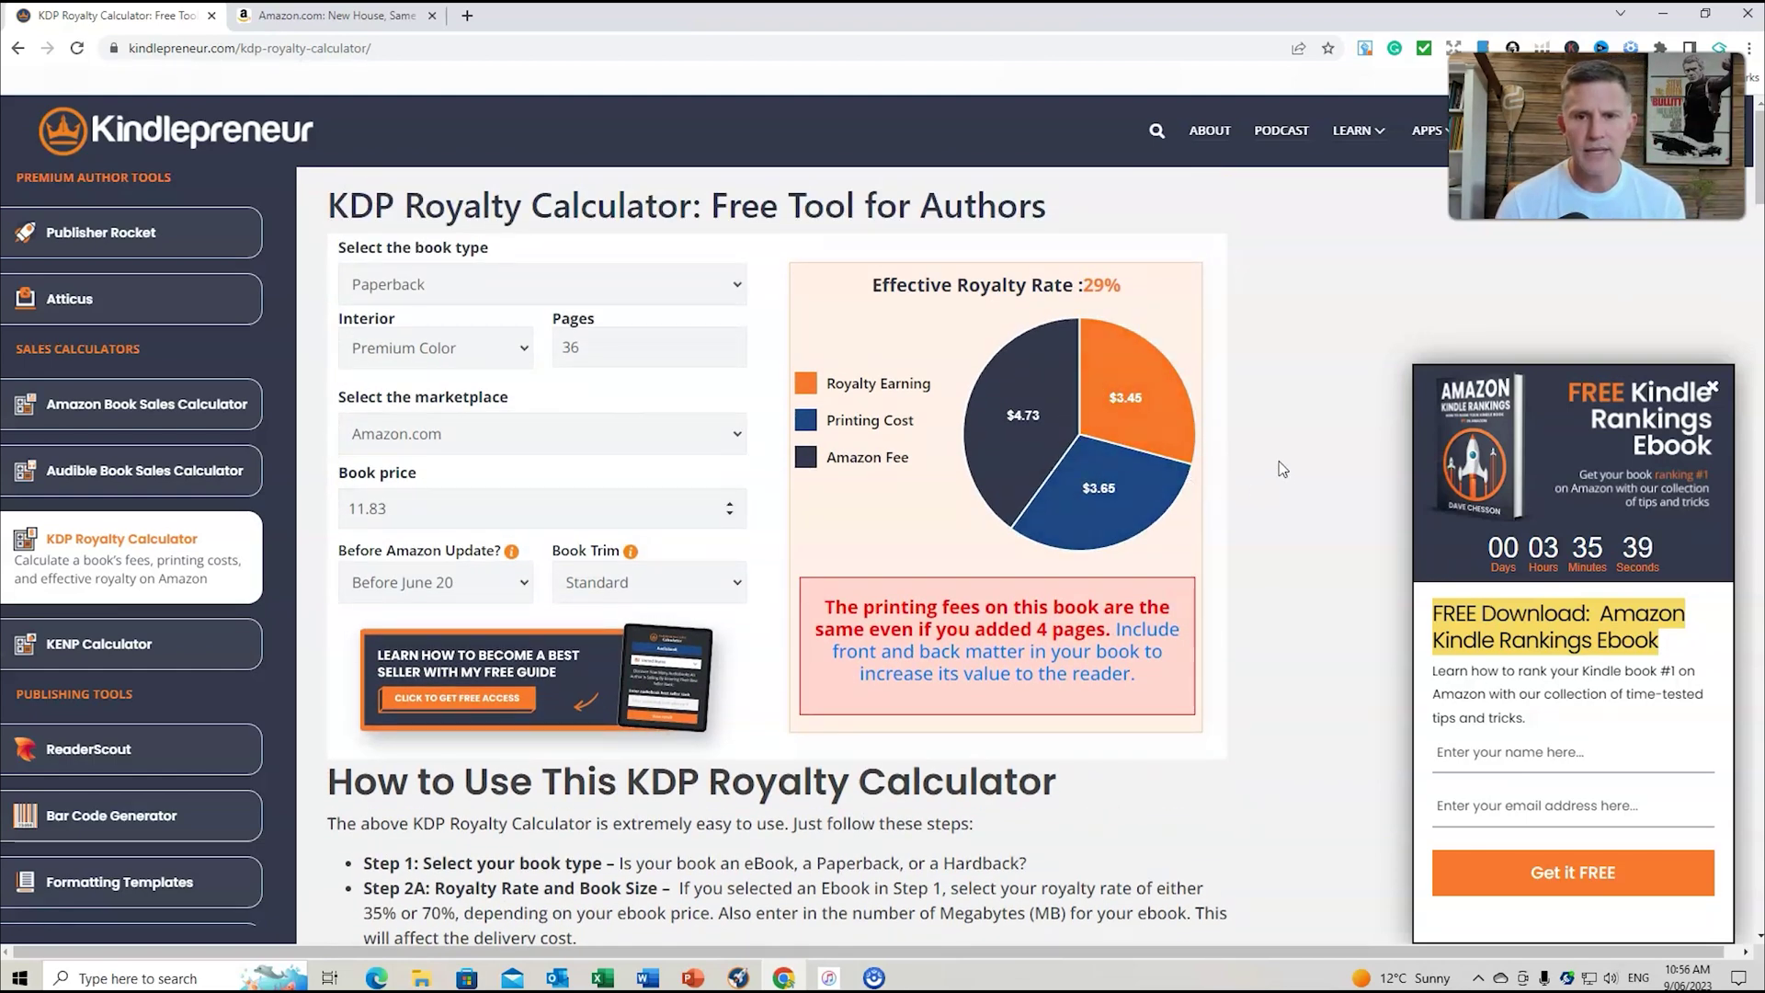
- Compare the standard-trim royalty breakdown by switching the Amazon update option to After June 20 and back to Before June 20
{"action": "left_click", "coordinate": [487, 582]}
{"action": "left_click", "coordinate": [485, 616]}
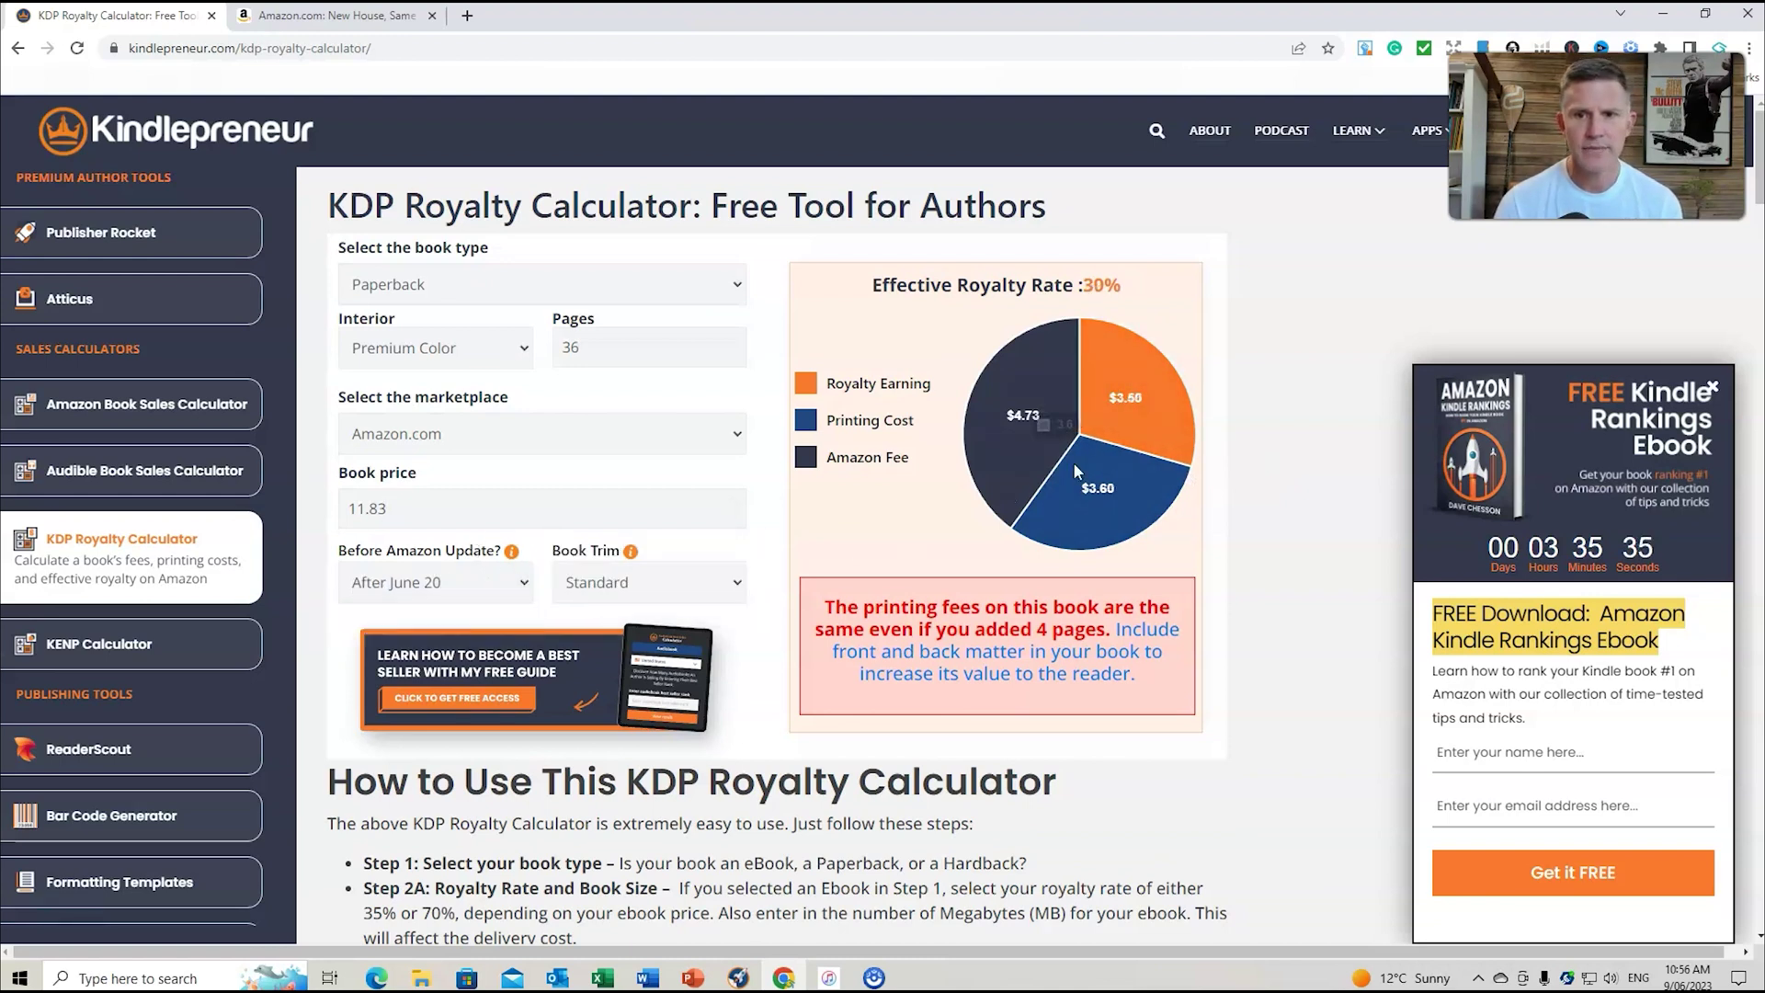
{"action": "left_click", "coordinate": [493, 585]}
{"action": "left_click", "coordinate": [487, 637]}
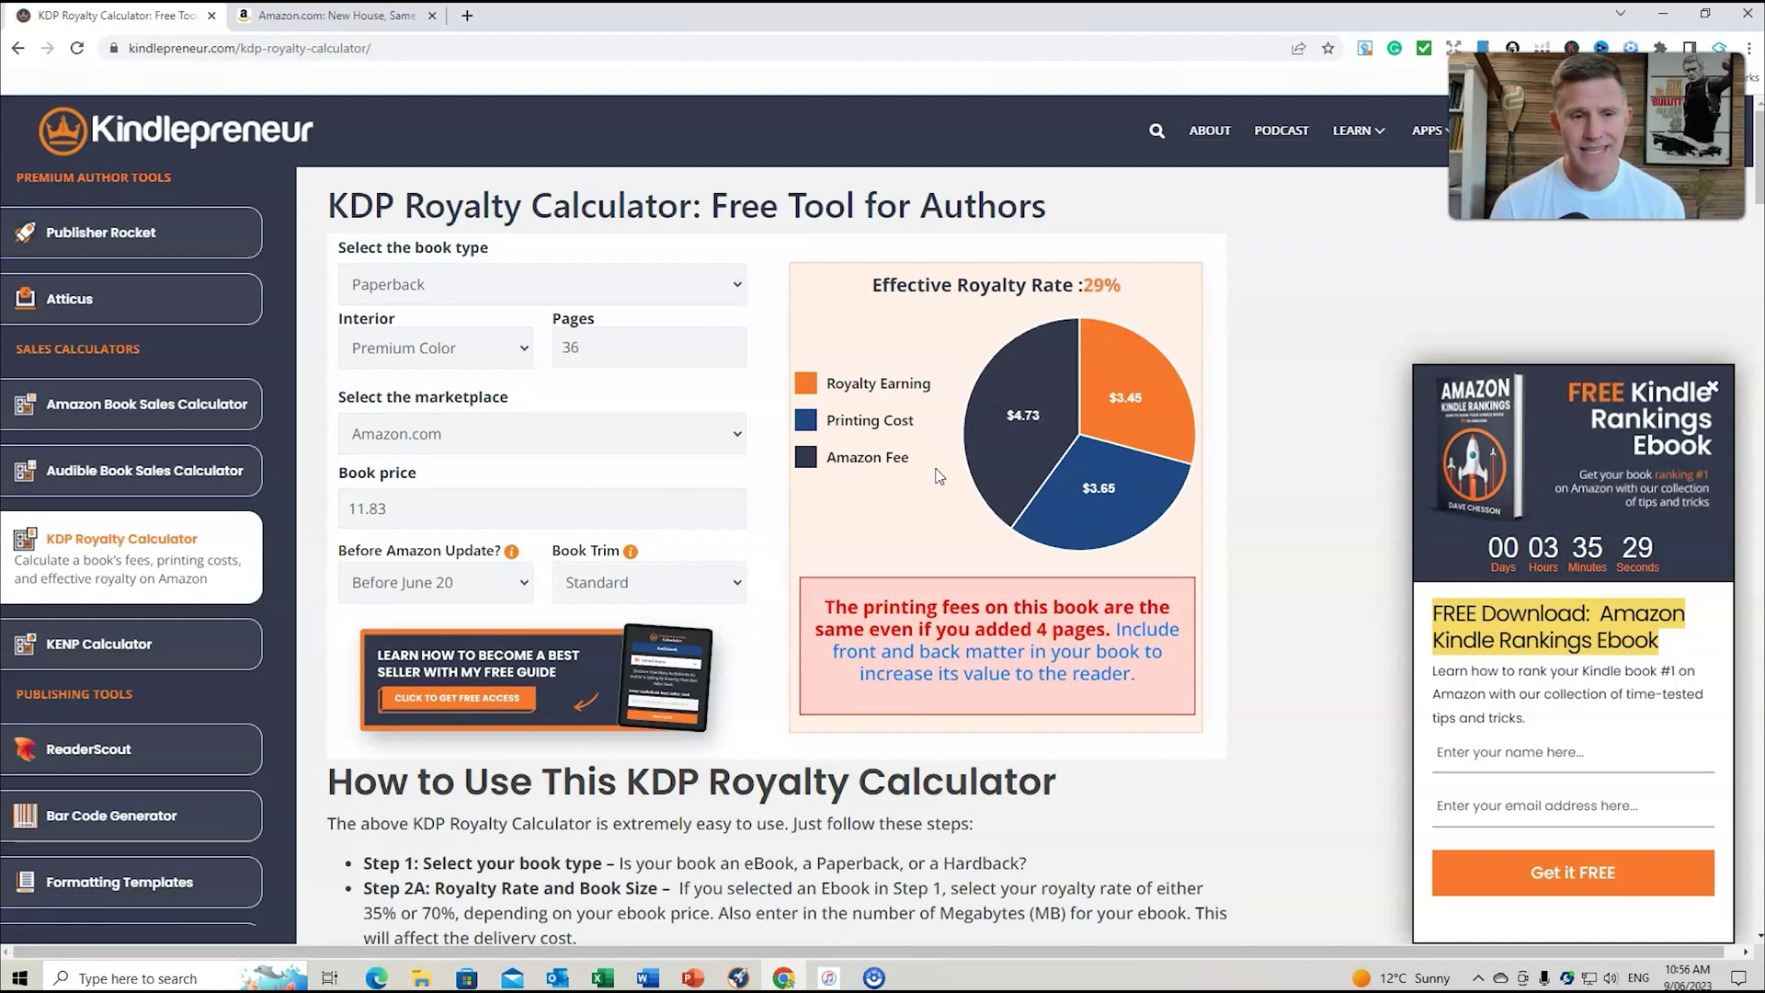
- Set the book trim to Large Trim and check the trim size guidance for when that option applies
{"action": "left_click", "coordinate": [612, 585]}
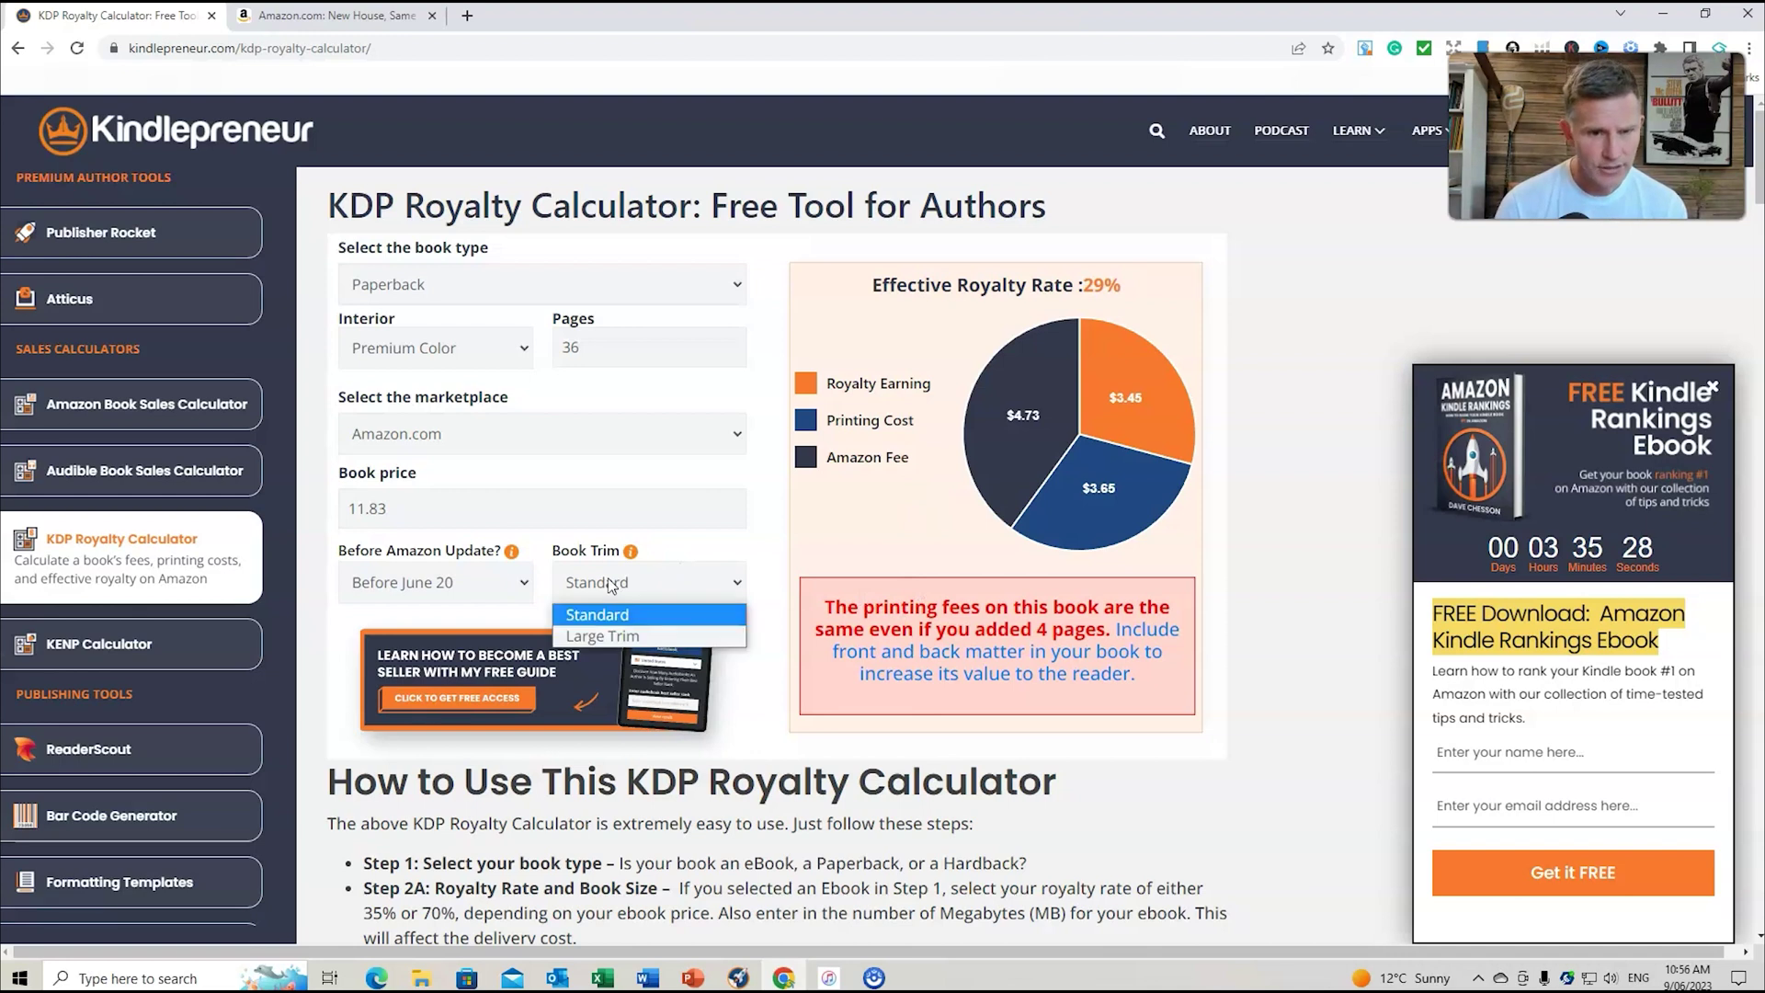
{"action": "left_click", "coordinate": [618, 637]}
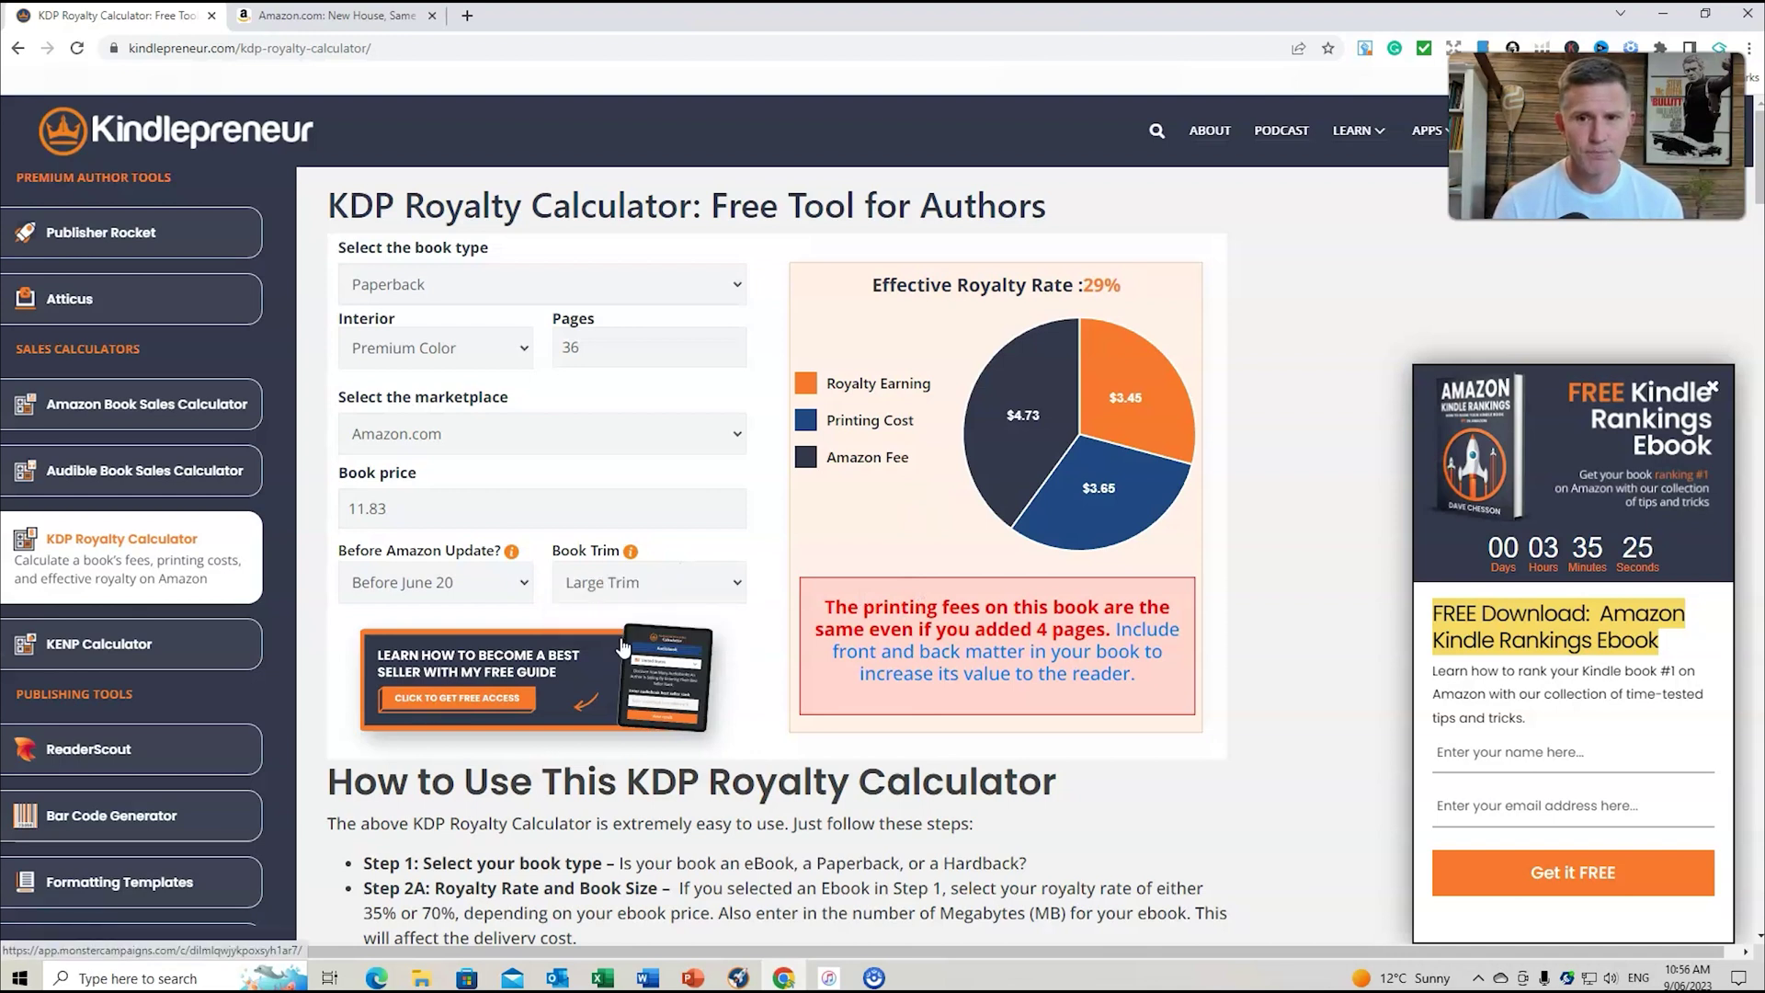
{"action": "mouse_move", "coordinate": [631, 555]}
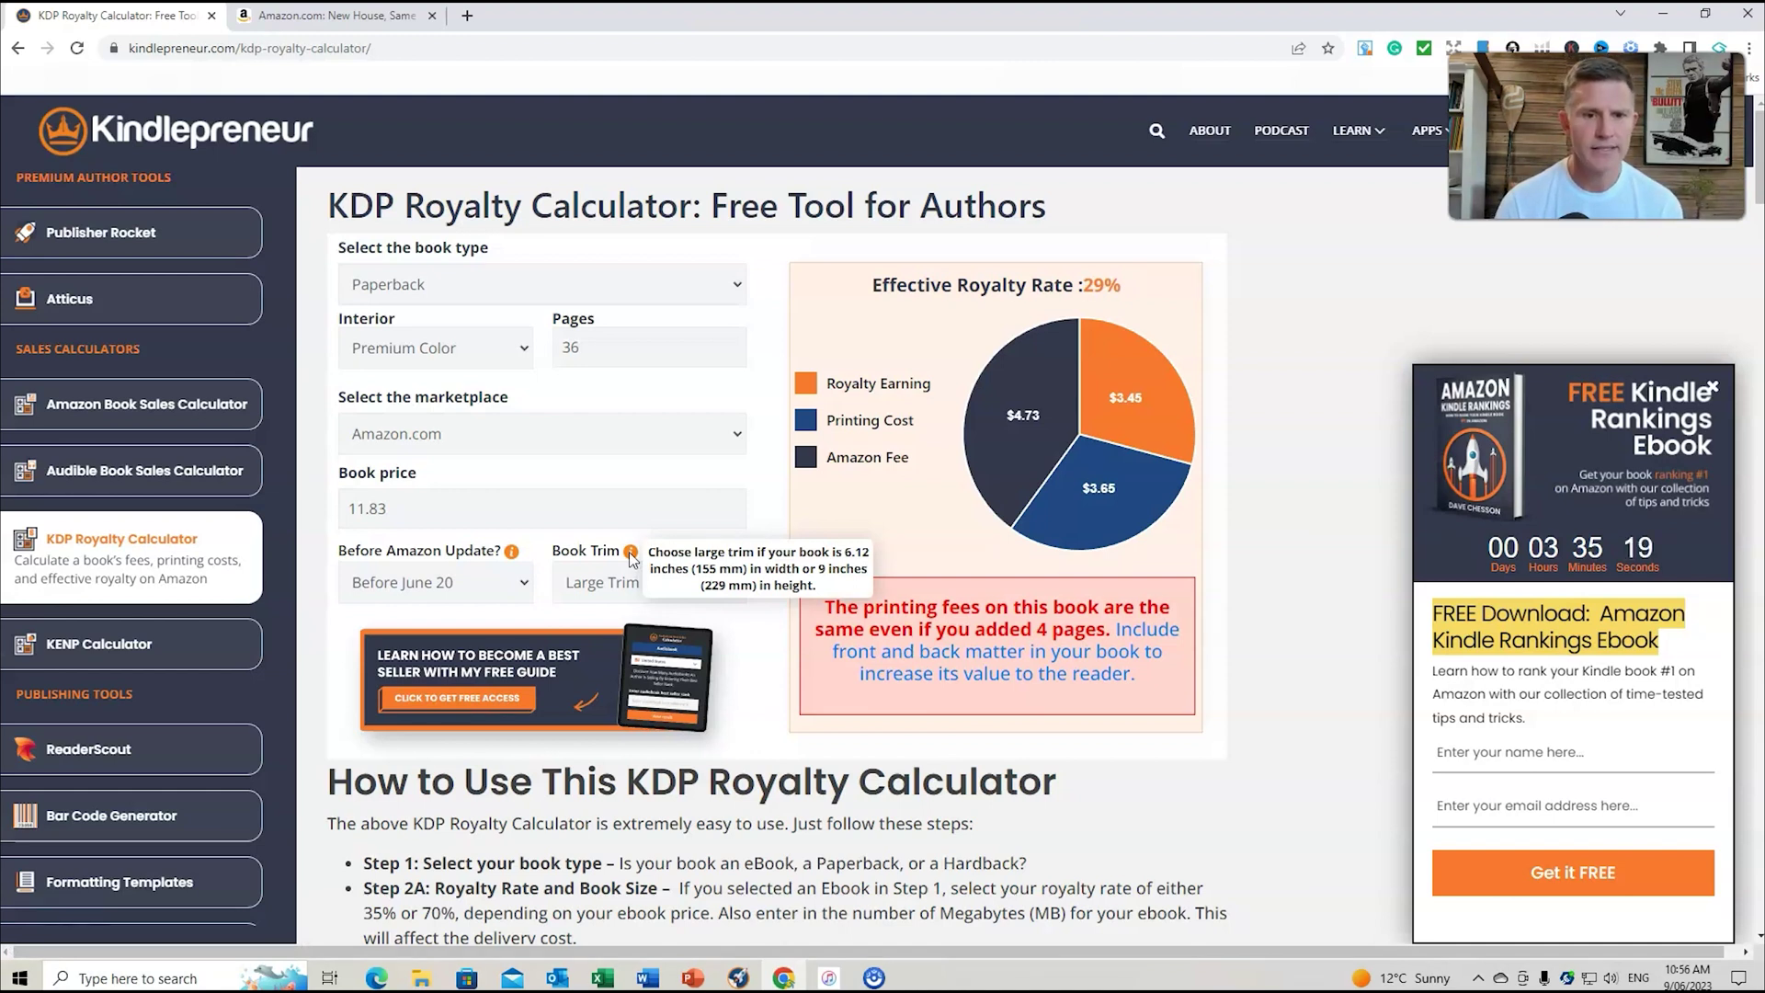
{"action": "left_click", "coordinate": [624, 601]}
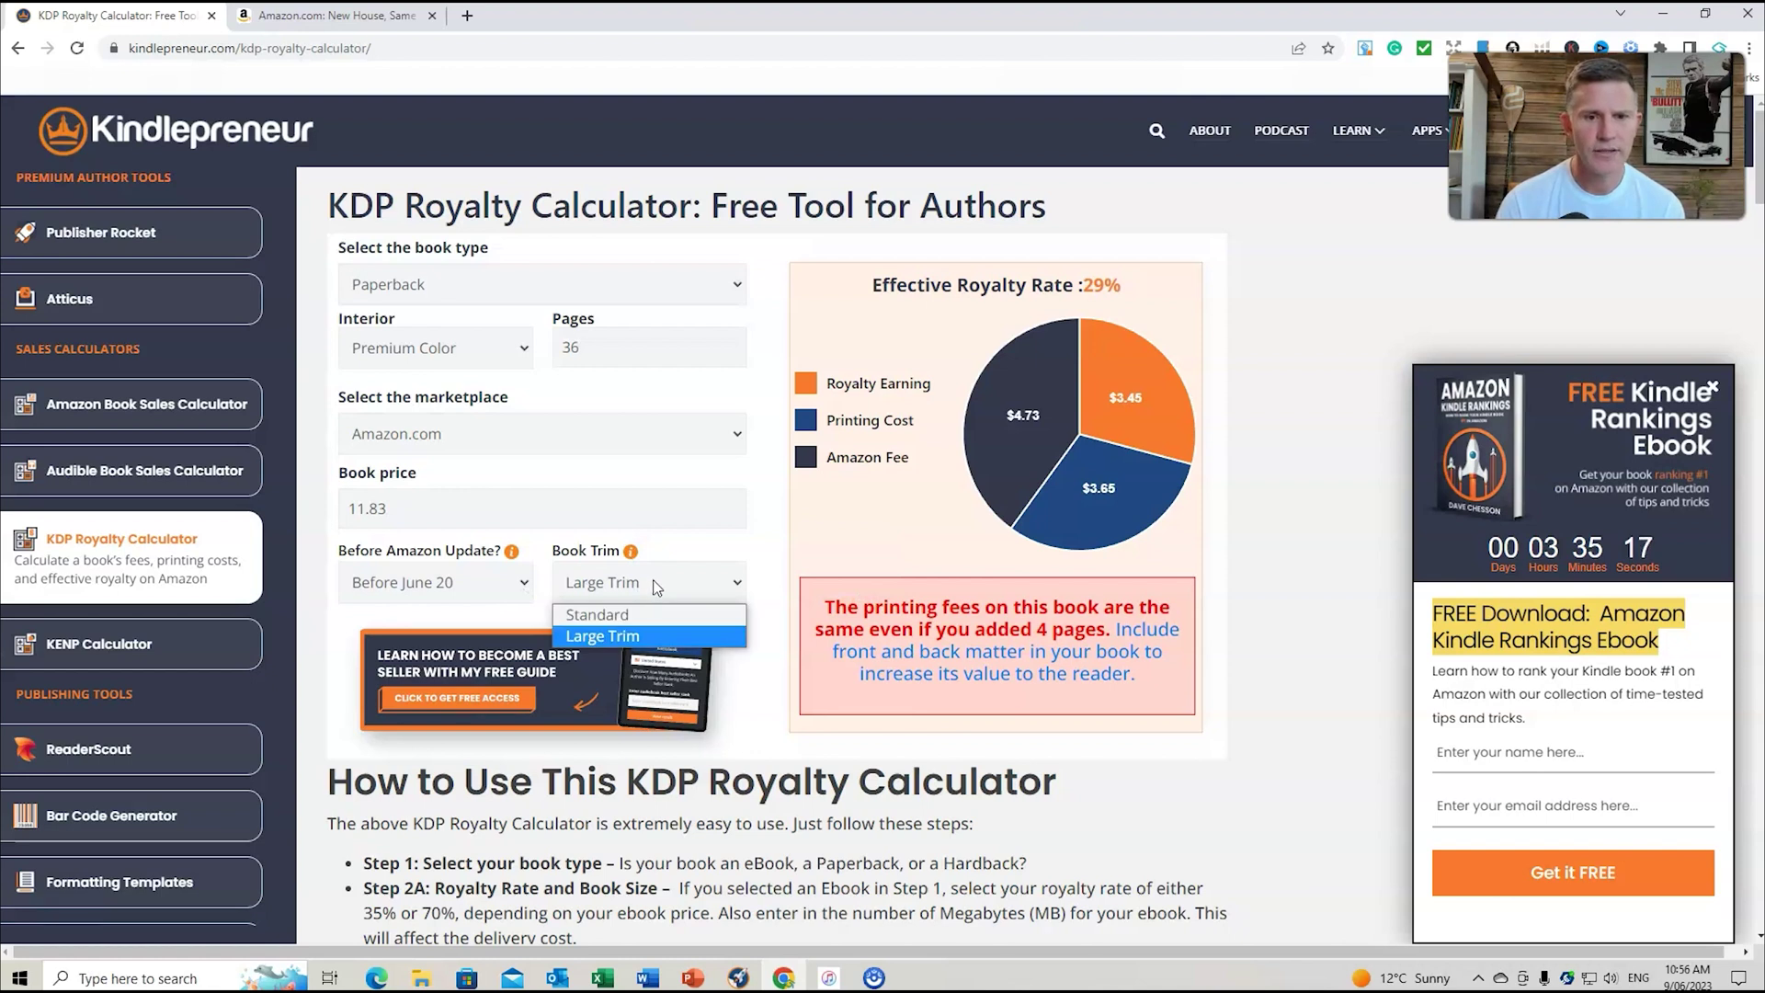
{"action": "left_click", "coordinate": [602, 631]}
{"action": "mouse_move", "coordinate": [1150, 427]}
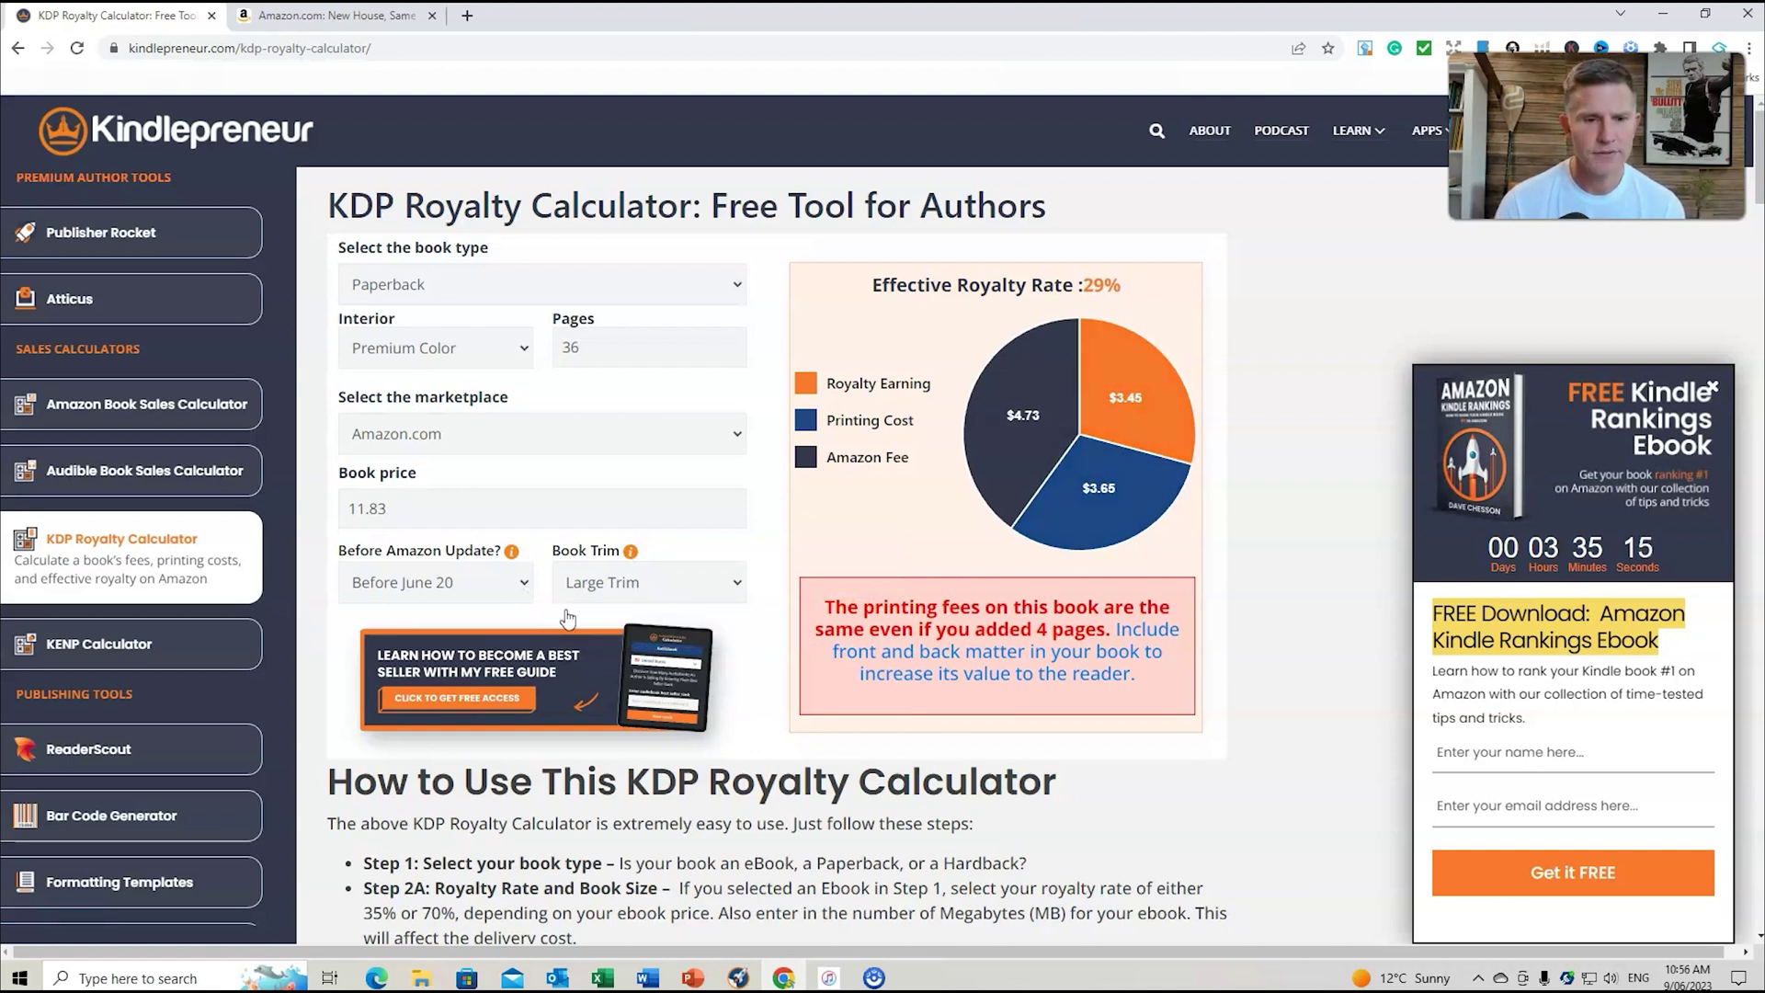
- Set the Amazon update option to After June 20 for the large-trim paperback
{"action": "left_click", "coordinate": [528, 583]}
{"action": "left_click", "coordinate": [471, 616]}
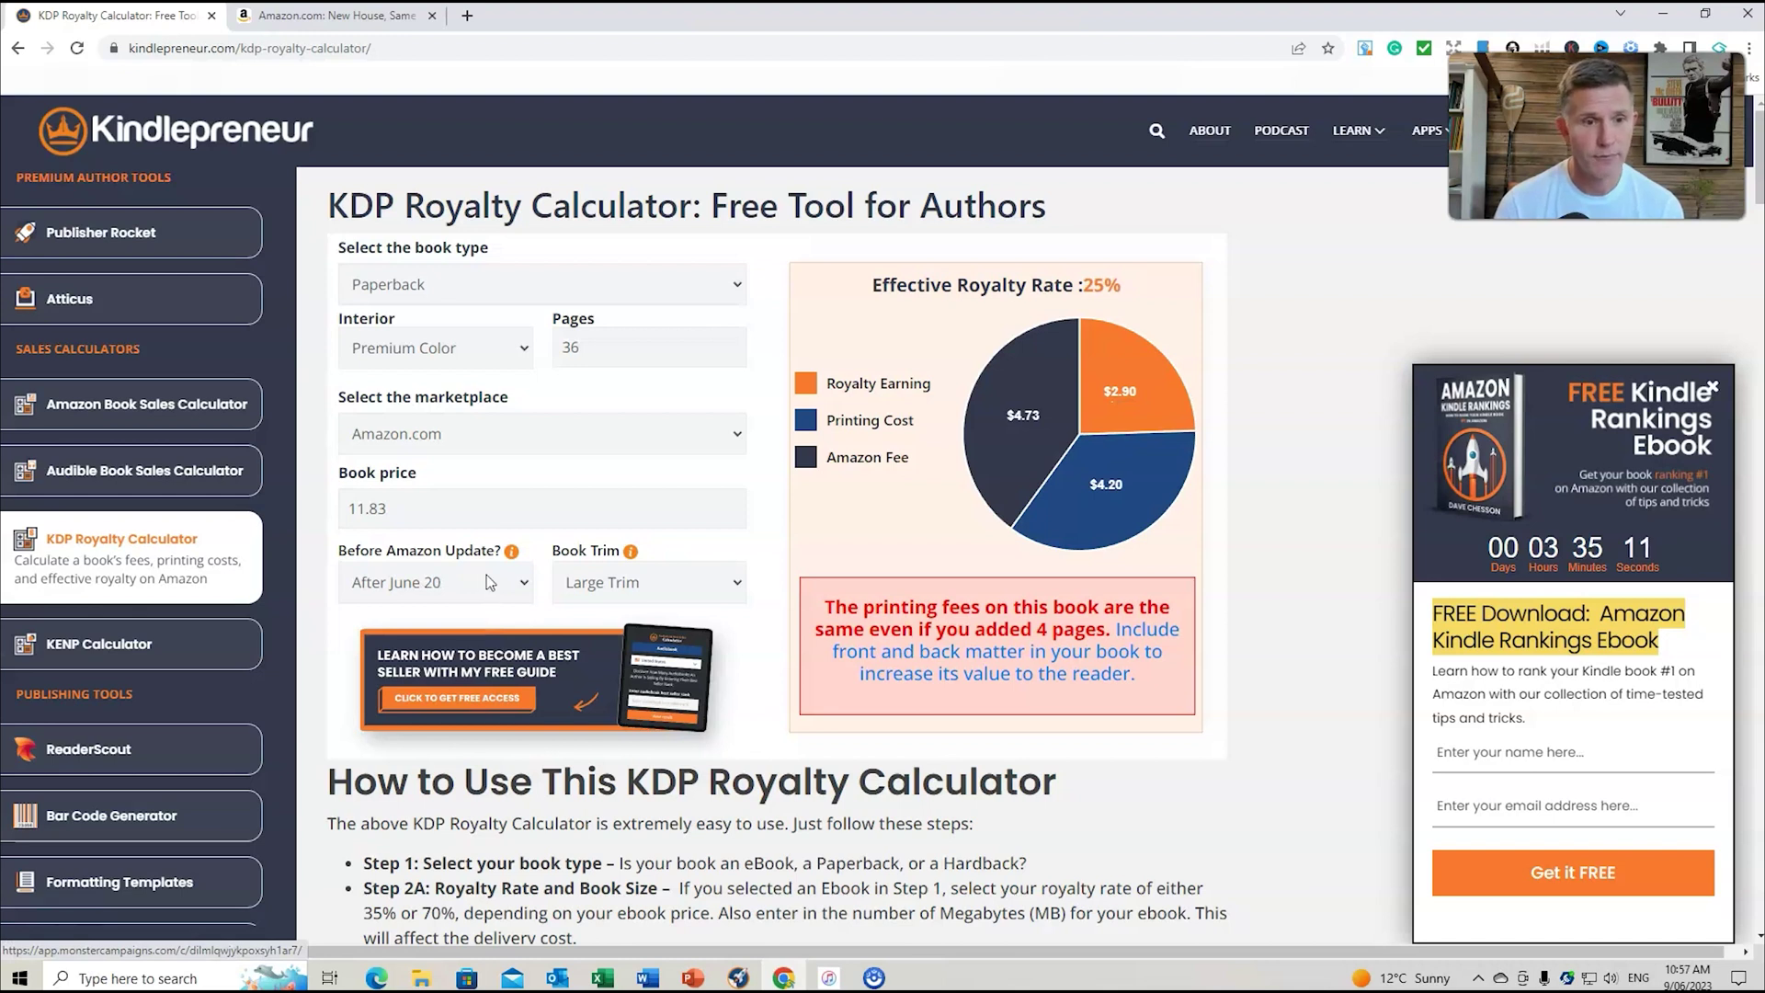
{"action": "left_click", "coordinate": [528, 581]}
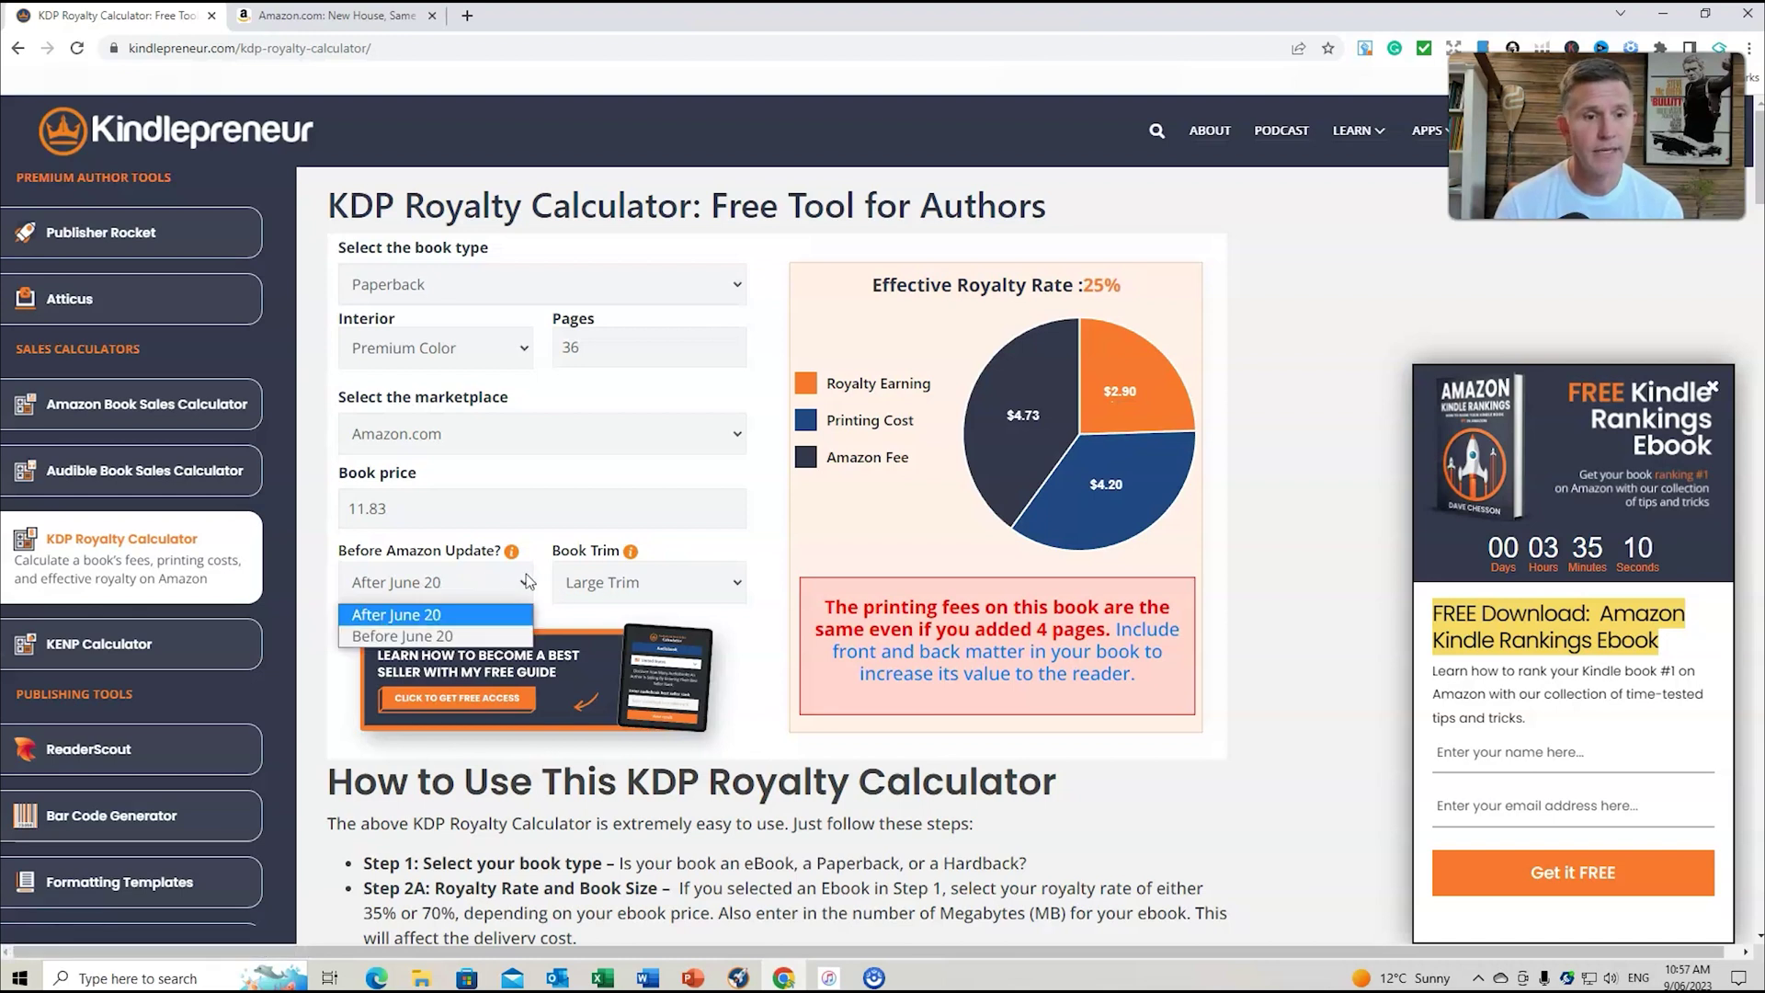
{"action": "left_click", "coordinate": [464, 621]}
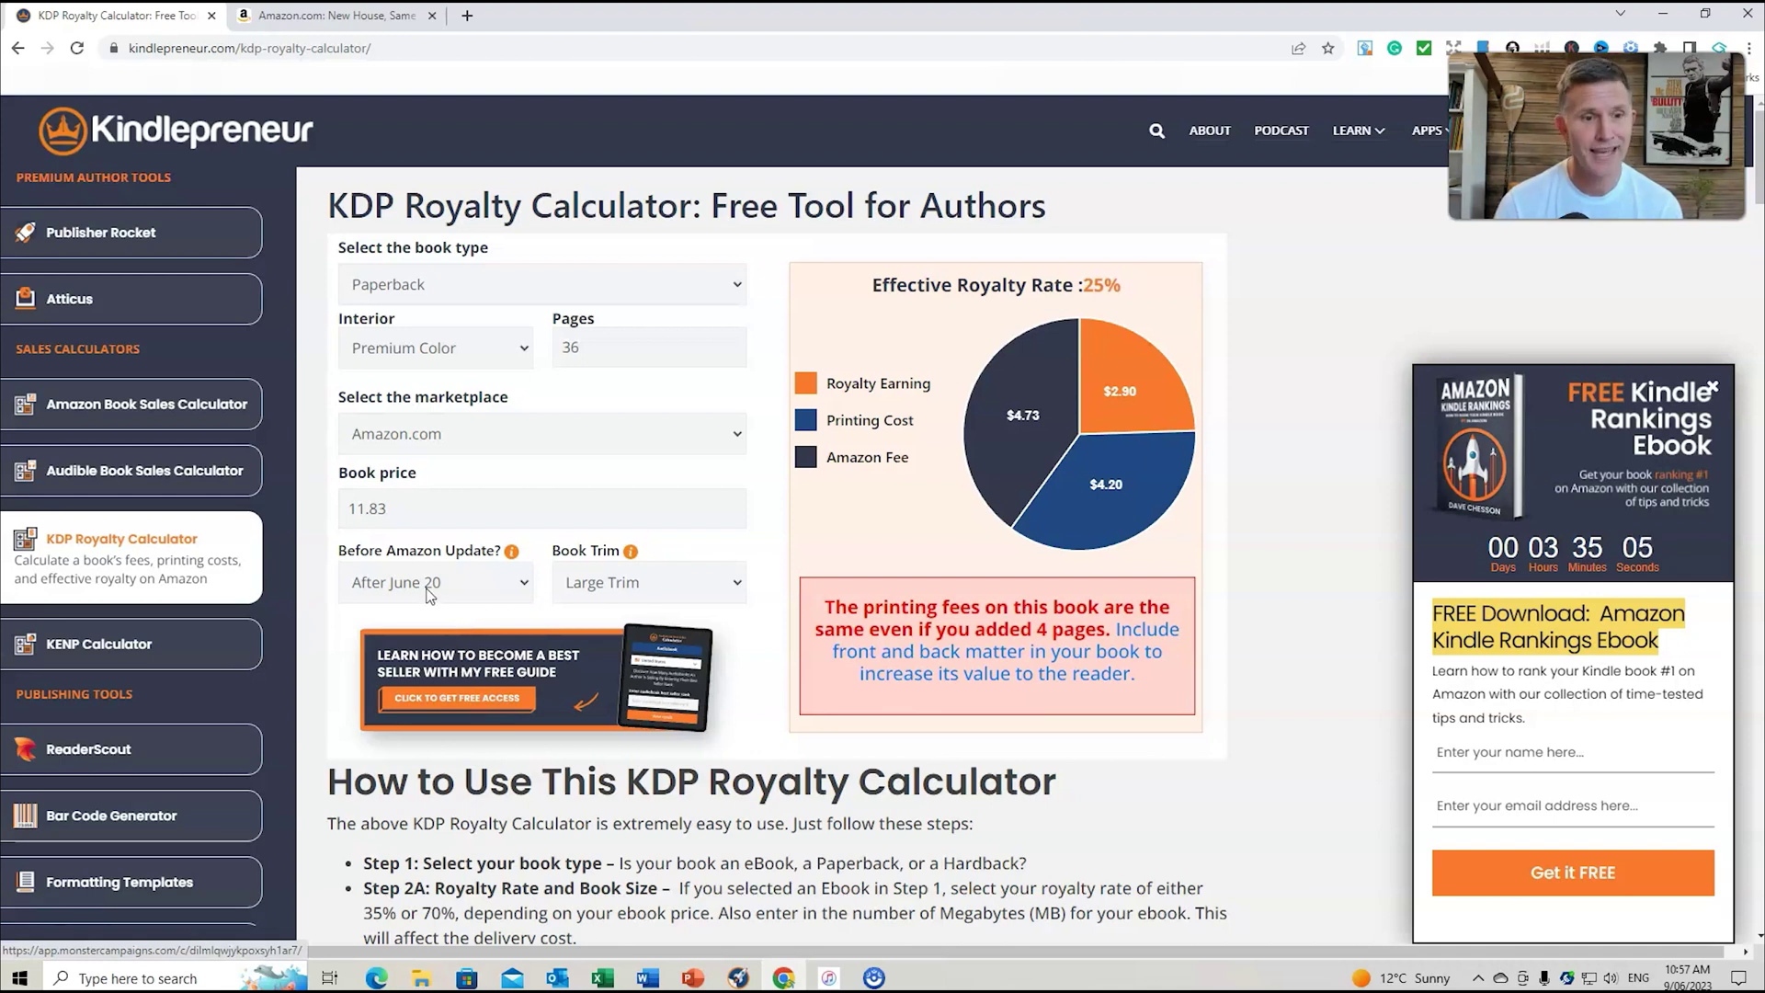
- Compare large-trim royalties by switching to Before June 20 and back to After June 20, and close the free Kindle Rankings ebook popup
{"action": "left_click", "coordinate": [430, 596]}
{"action": "left_click", "coordinate": [431, 638]}
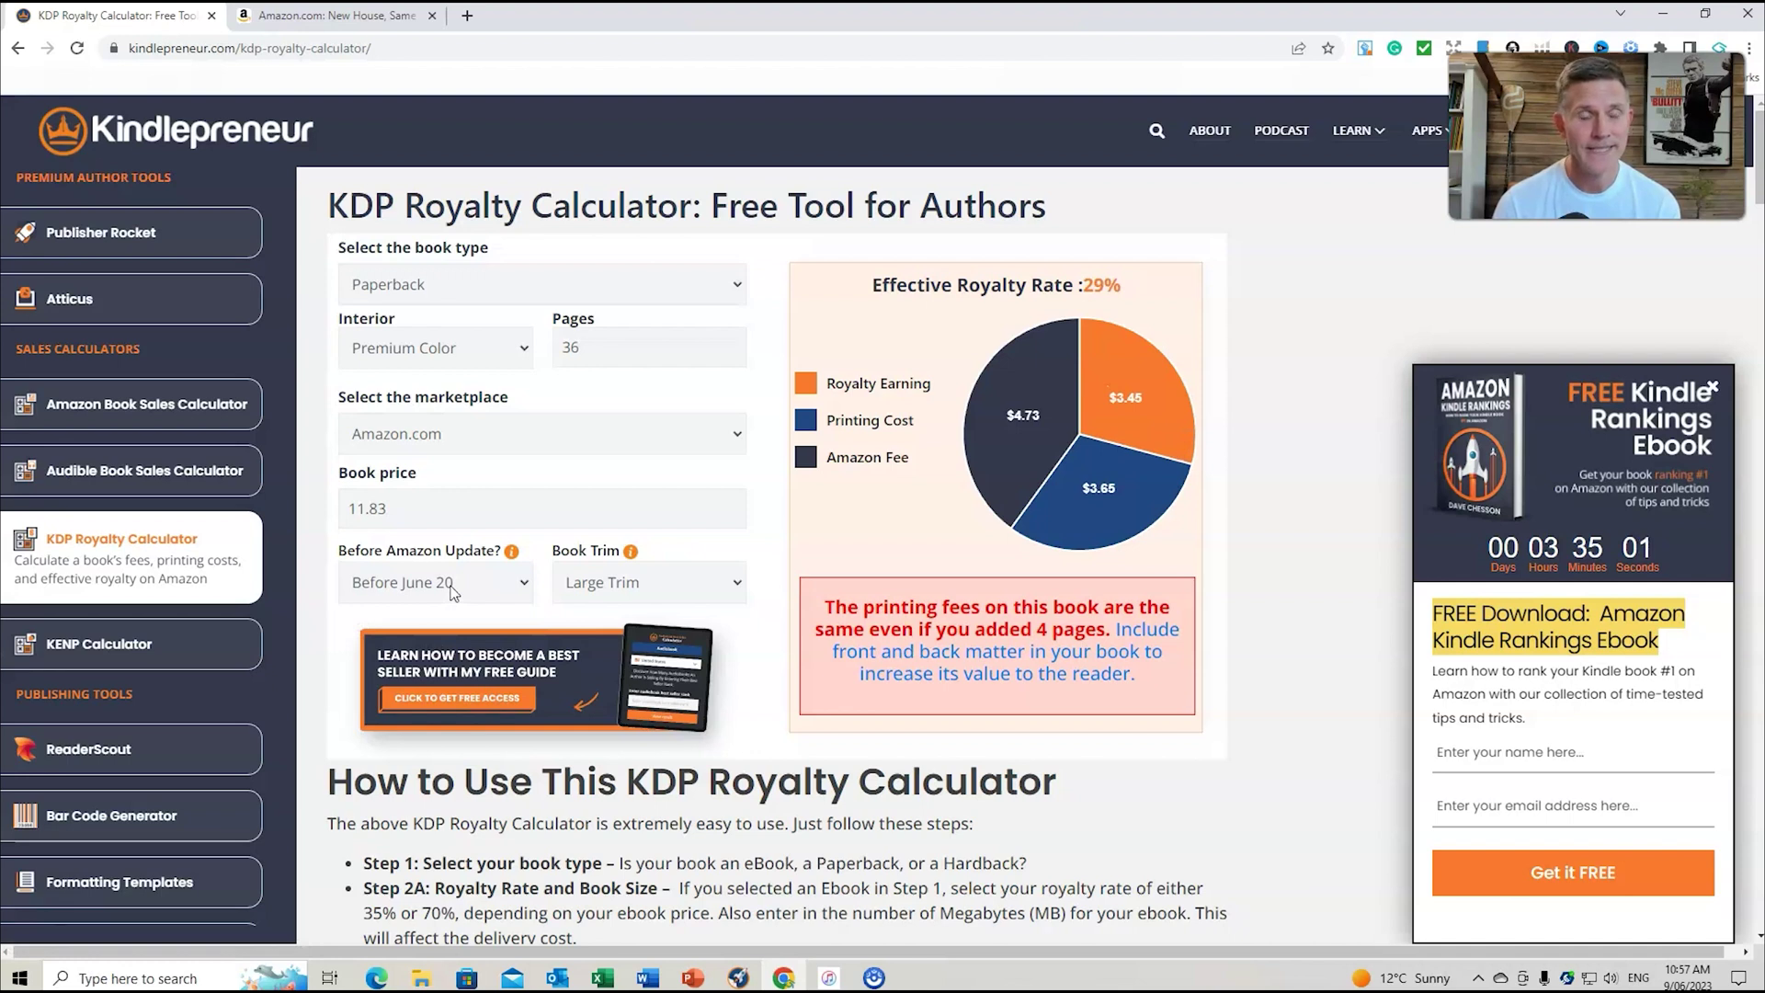
{"action": "left_click", "coordinate": [451, 593]}
{"action": "left_click", "coordinate": [461, 617]}
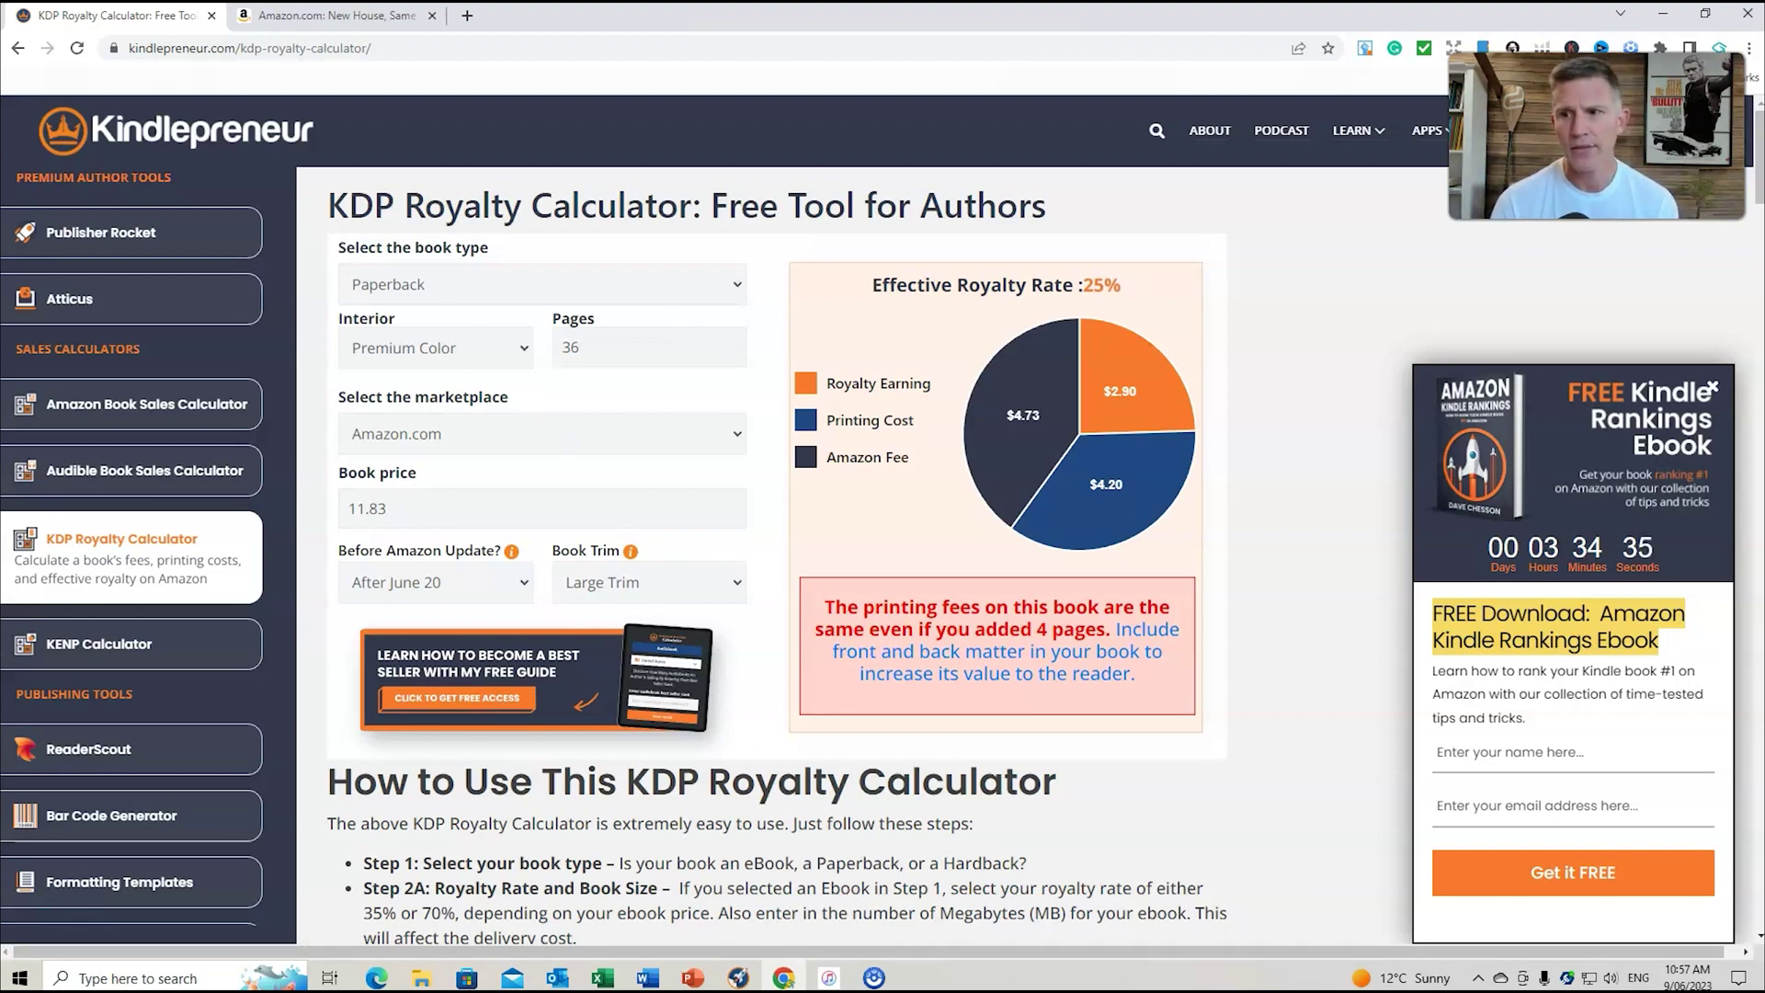
{"action": "left_click", "coordinate": [1710, 389]}
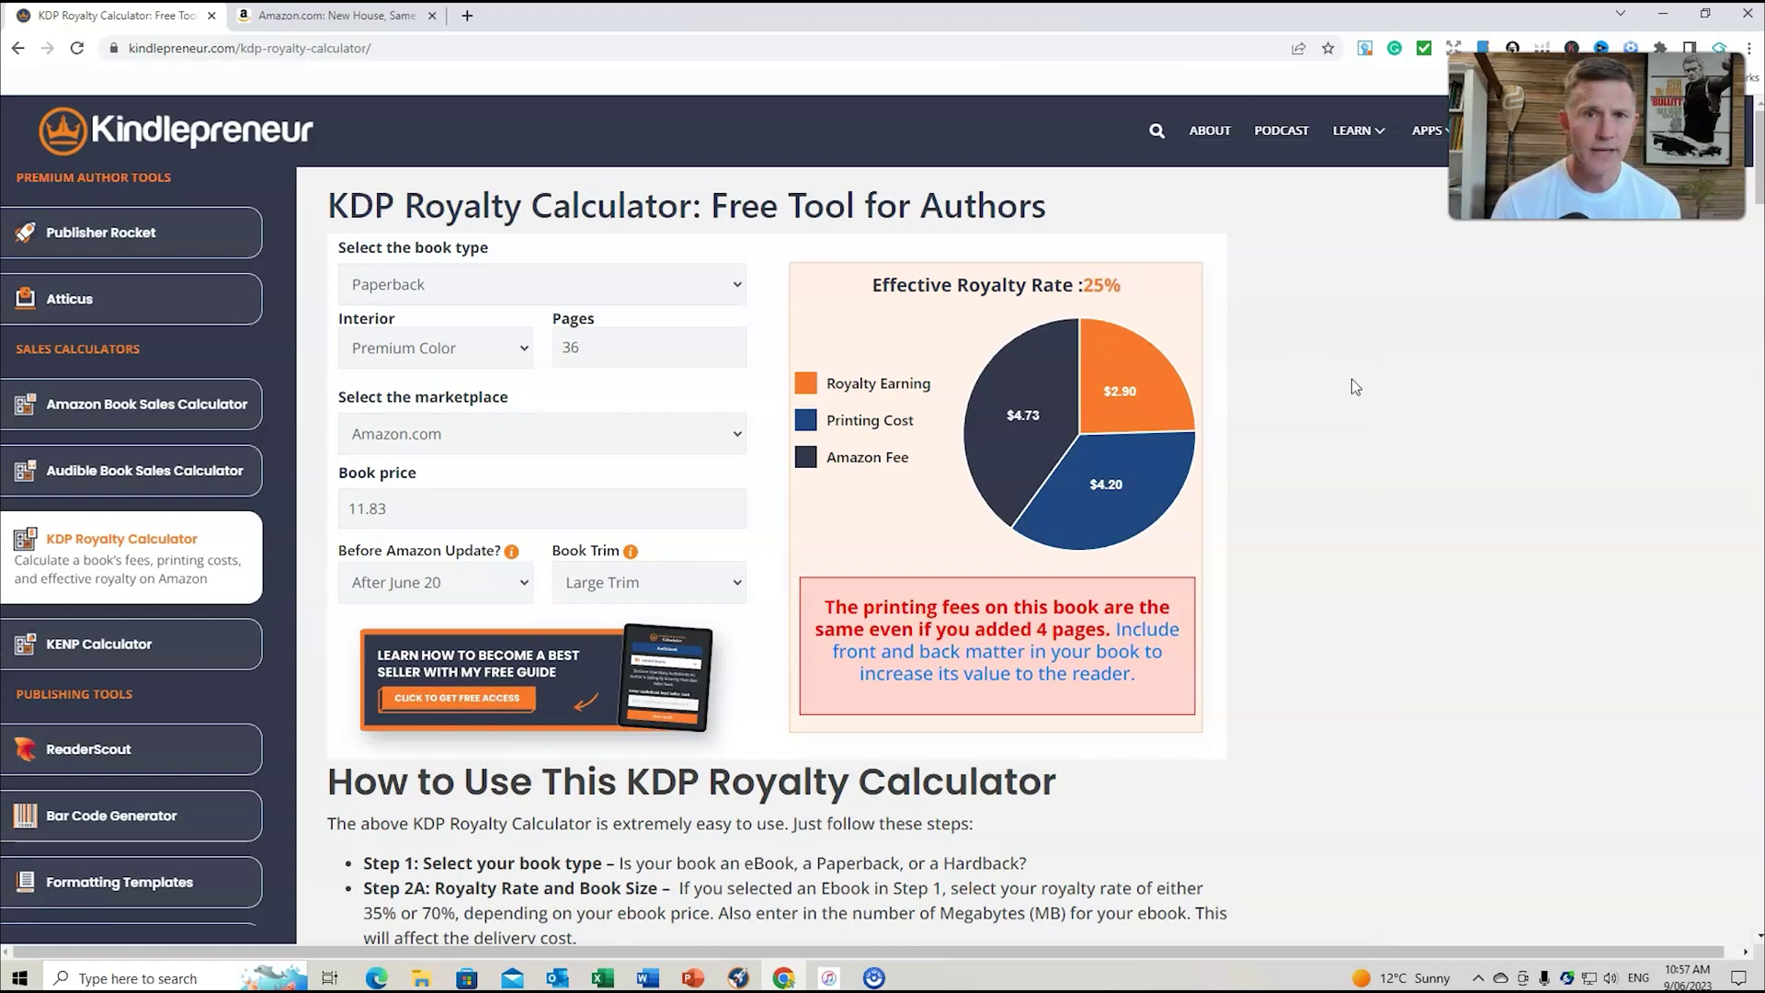